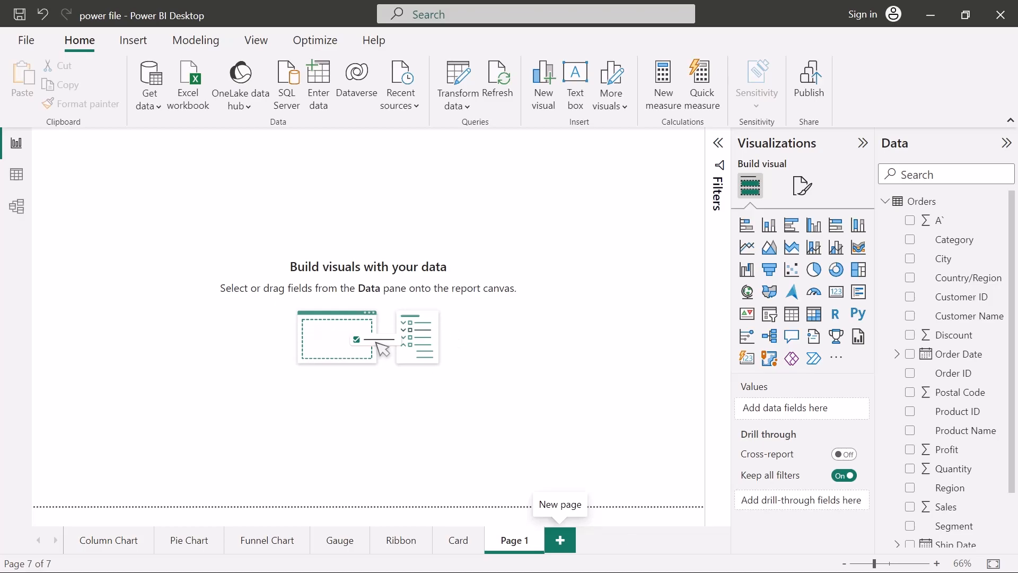
Rename the new report page as Simple Map
double_click(521, 543)
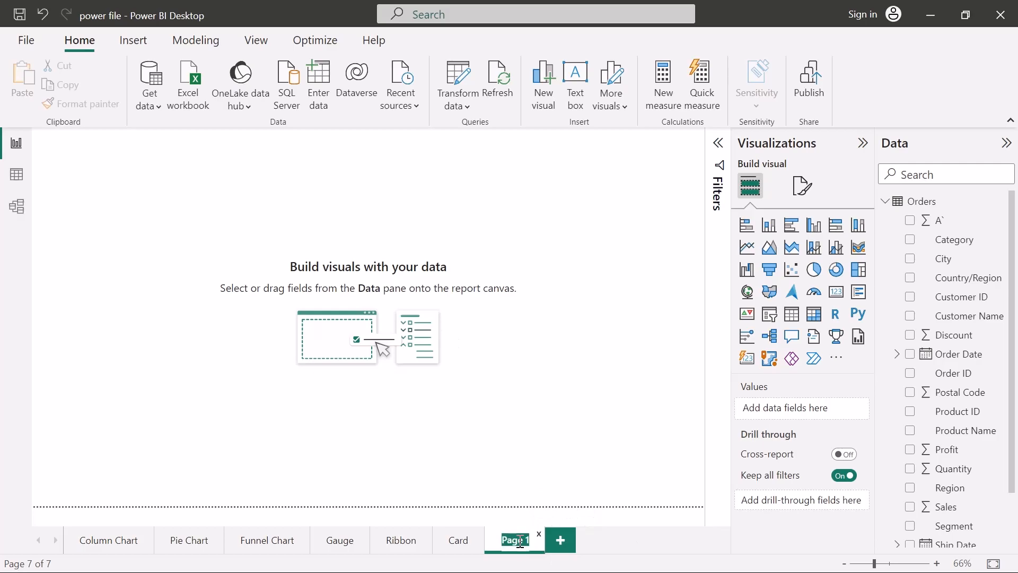
type("Simple M")
type("ap")
left_click(572, 456)
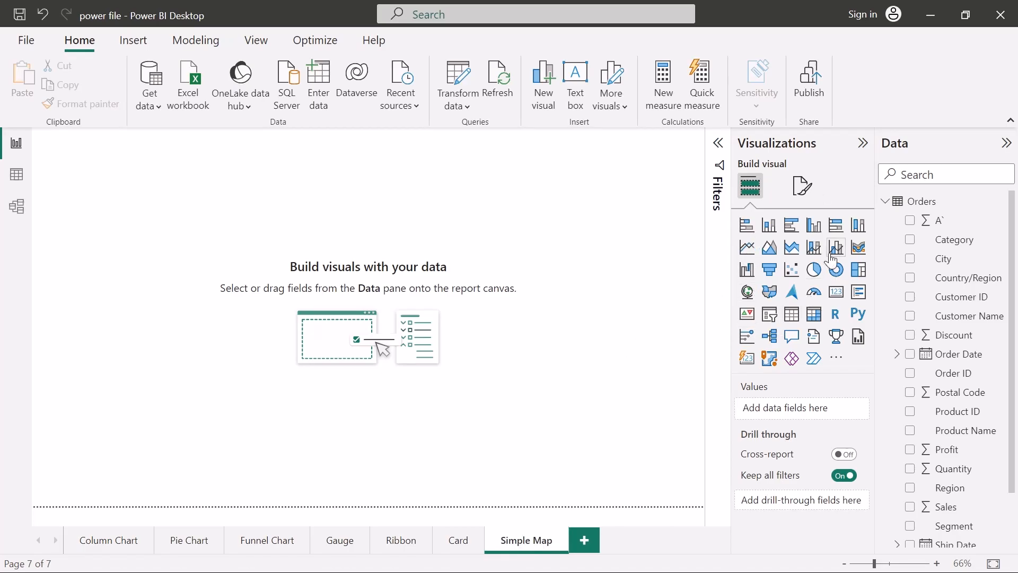
Add a Map visual to the Simple Map page and enlarge it to about half the page width
left_click(748, 295)
left_click(752, 300)
left_click_drag(183, 272, 404, 401)
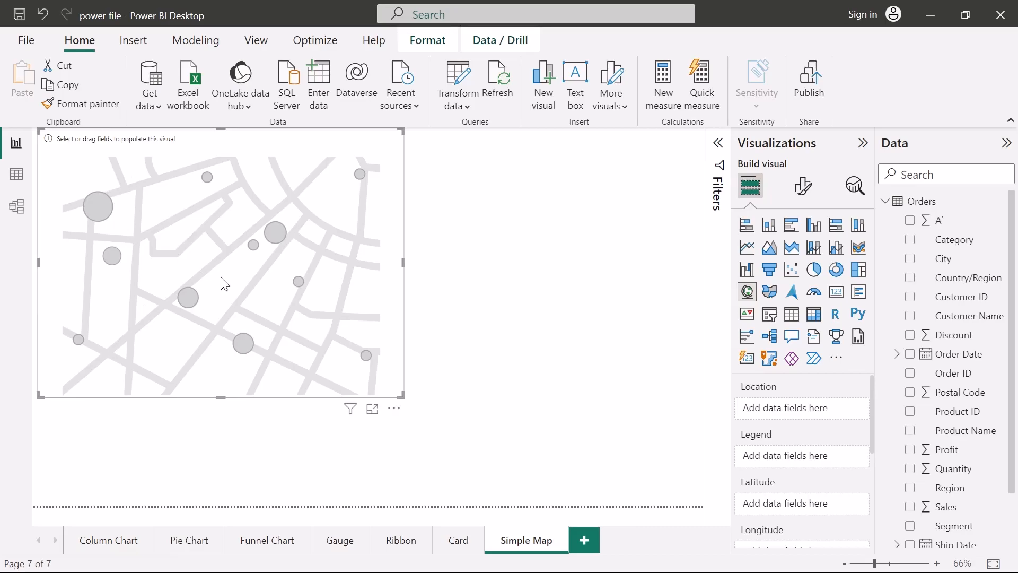
Check that Use Map and Filled Map visuals is enabled in the global Security options and accept the options
left_click(21, 41)
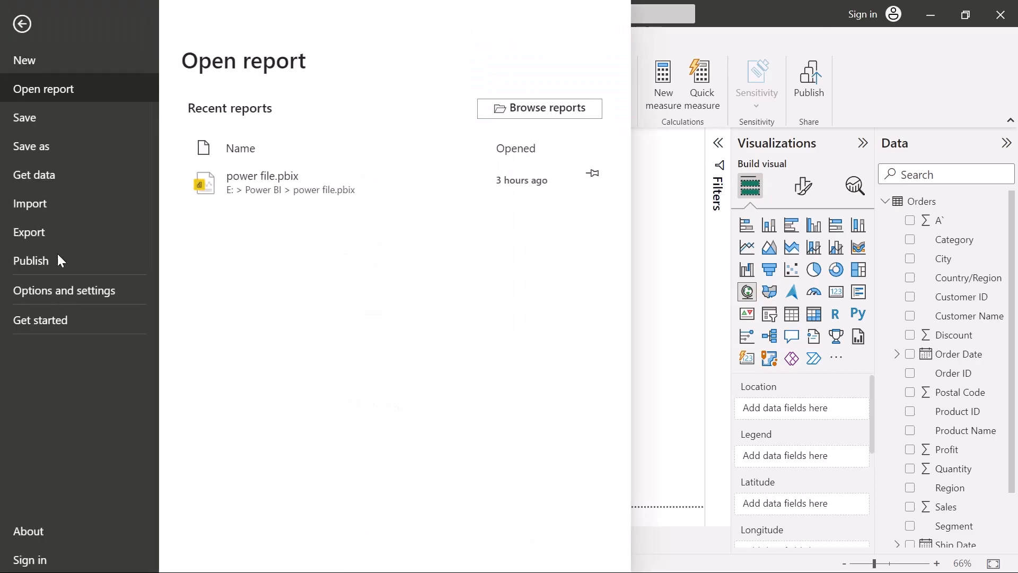
left_click(85, 294)
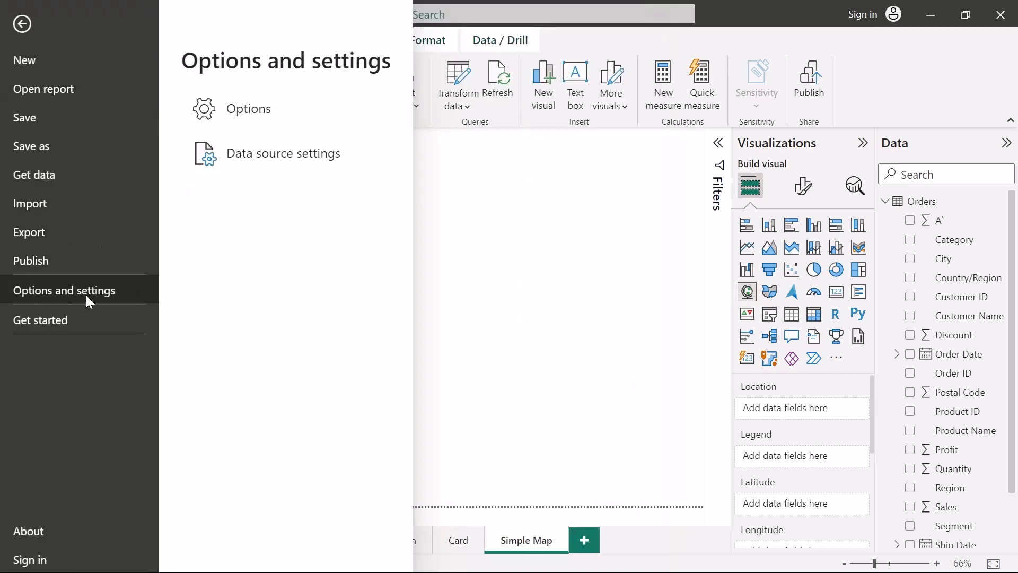
left_click(267, 109)
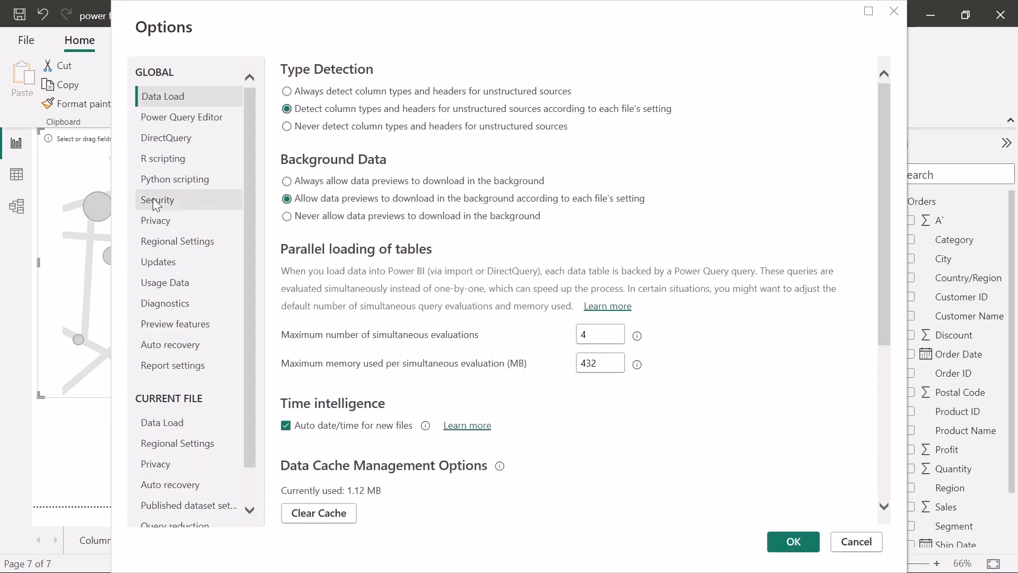
left_click(164, 199)
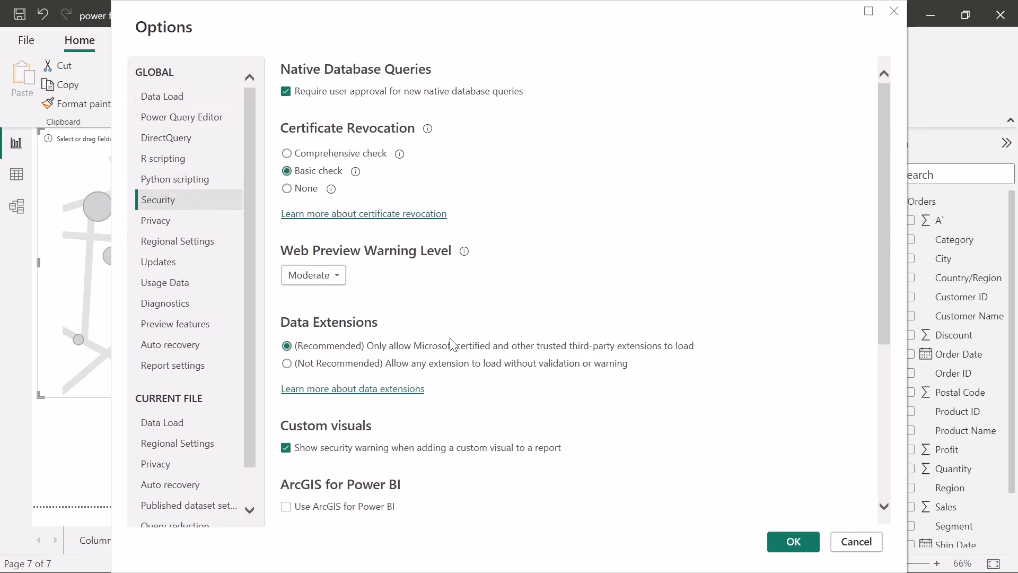
scroll(451, 340, "down", 5)
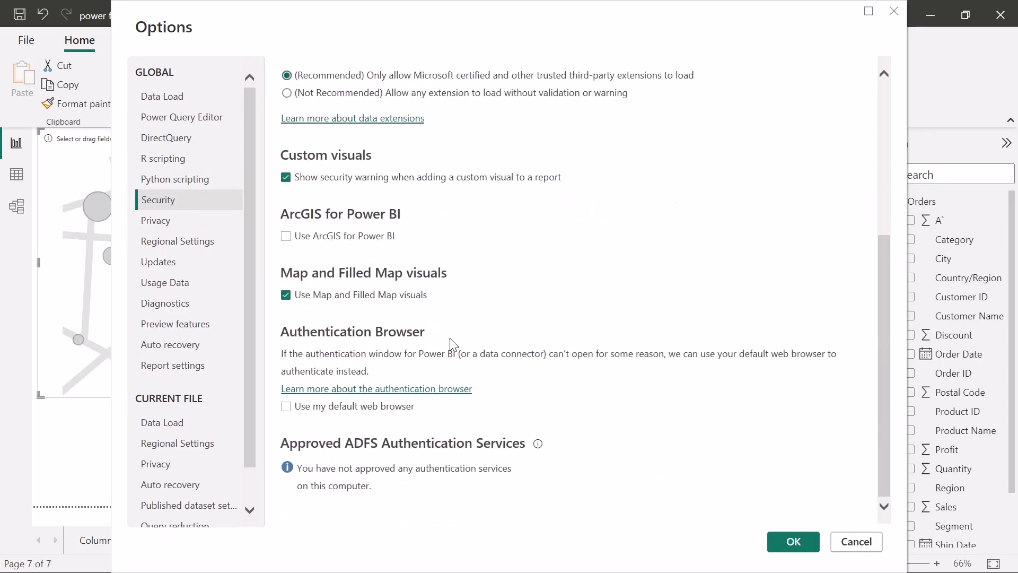
left_click(318, 284)
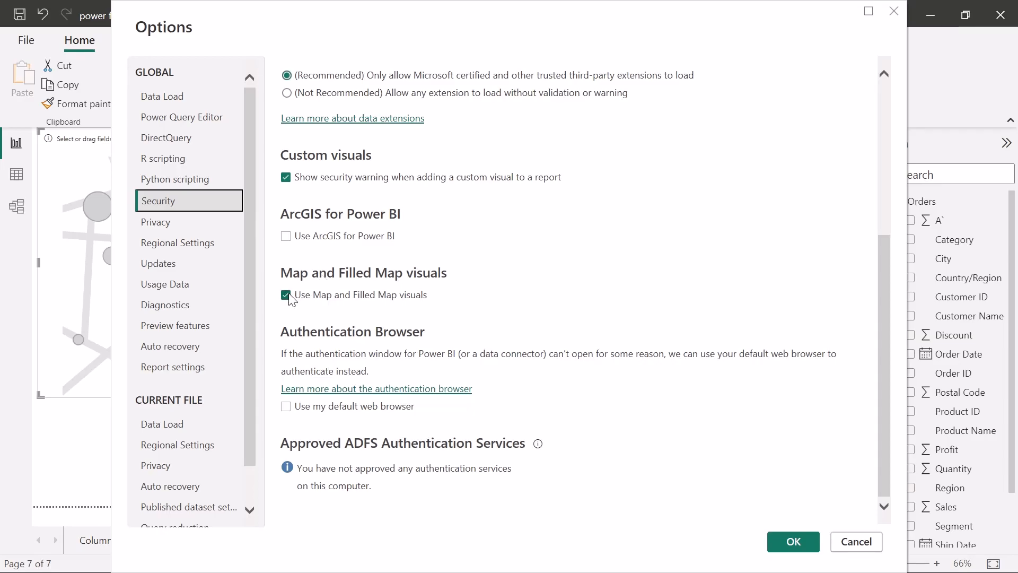
left_click(799, 546)
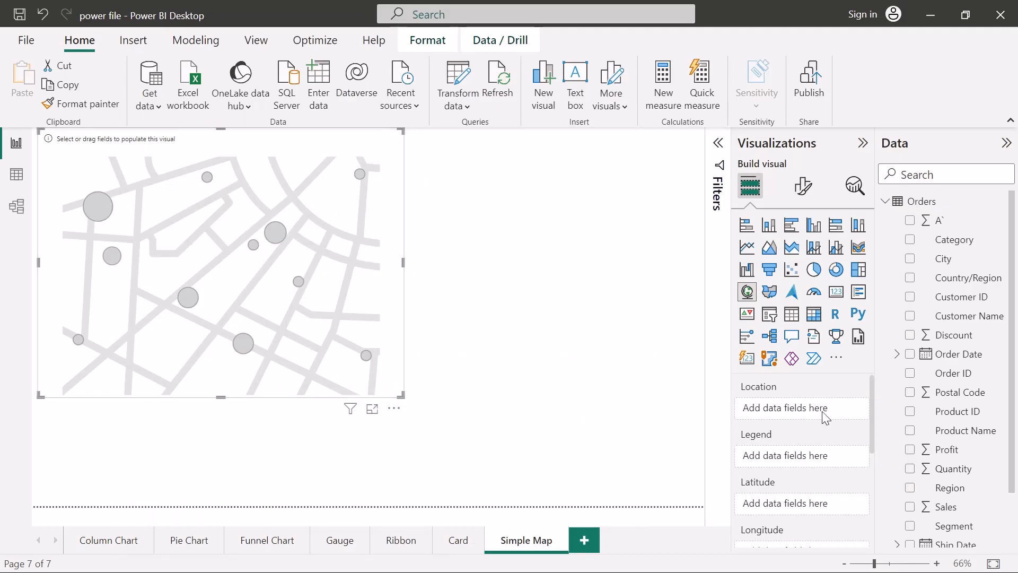
Examine the map visual's field wells: Location, Legend, Latitude, Longitude, Bubble size and Tooltips
scroll(787, 445, "down", 3)
scroll(787, 446, "up", 3)
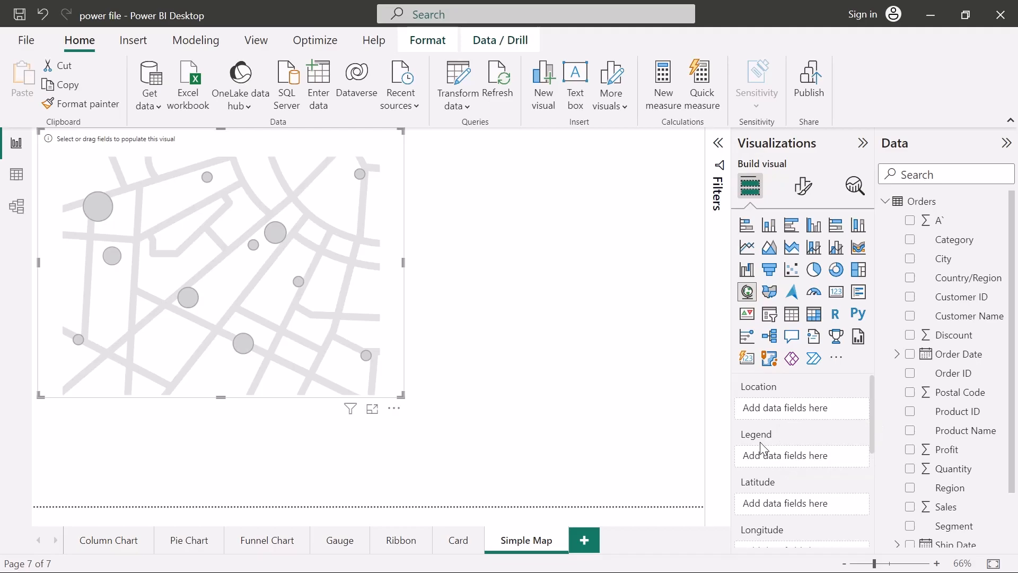
scroll(761, 448, "down", 2)
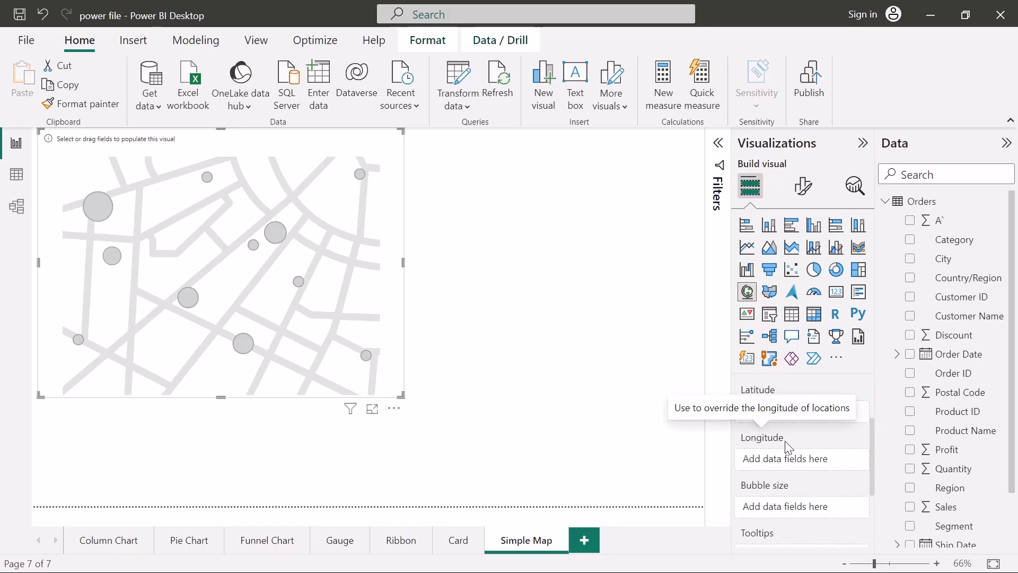
scroll(785, 441, "up", 1)
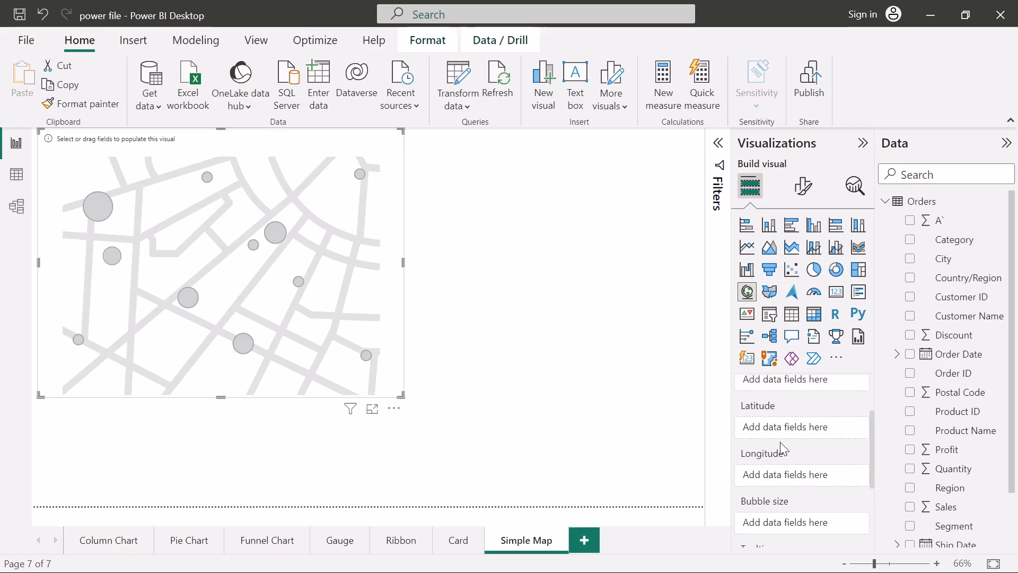
scroll(780, 441, "up", 3)
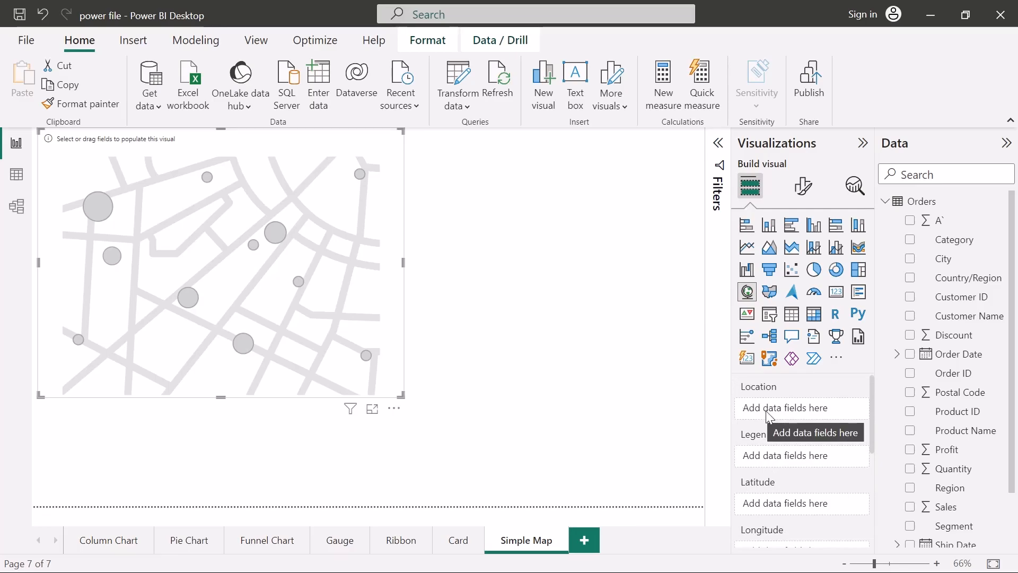
scroll(765, 410, "down", 2)
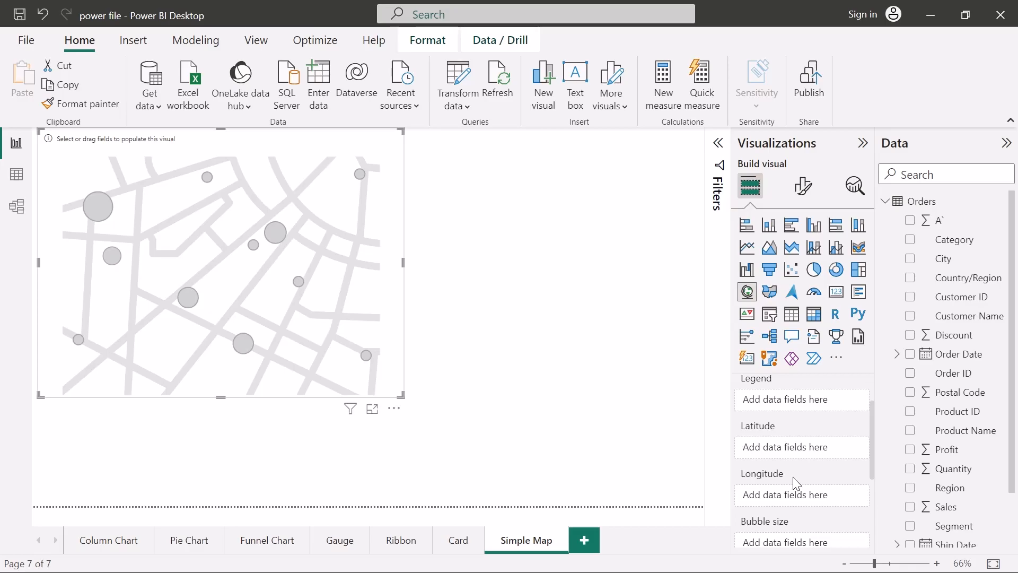
scroll(794, 481, "up", 1)
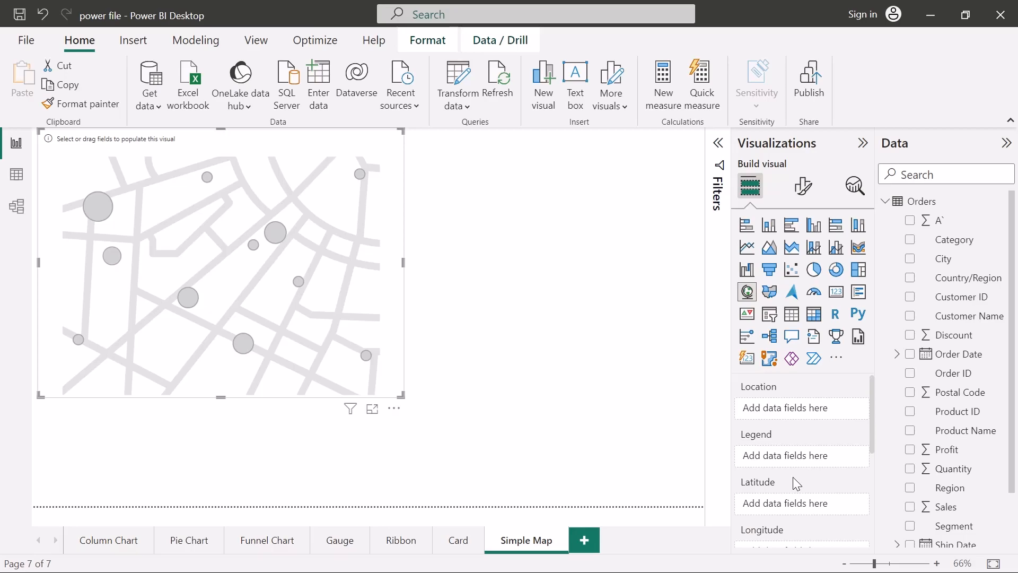
scroll(793, 477, "down", 2)
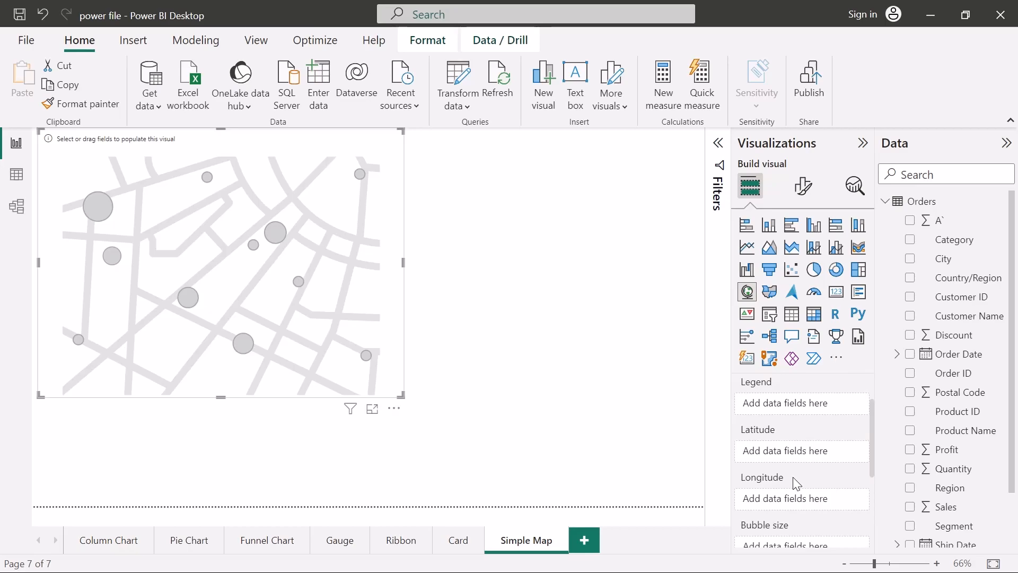
mouse_move(764, 433)
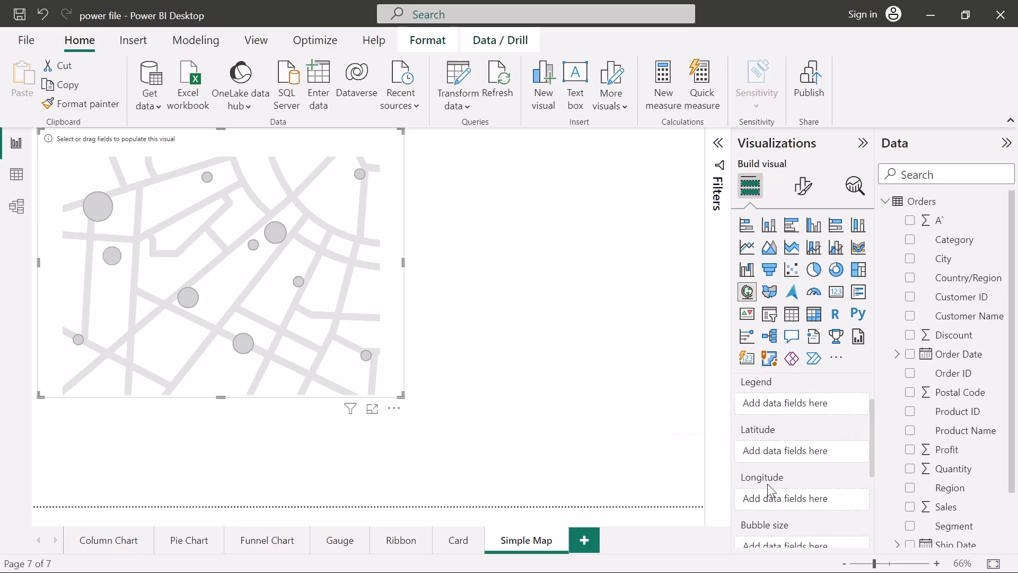
mouse_move(785, 481)
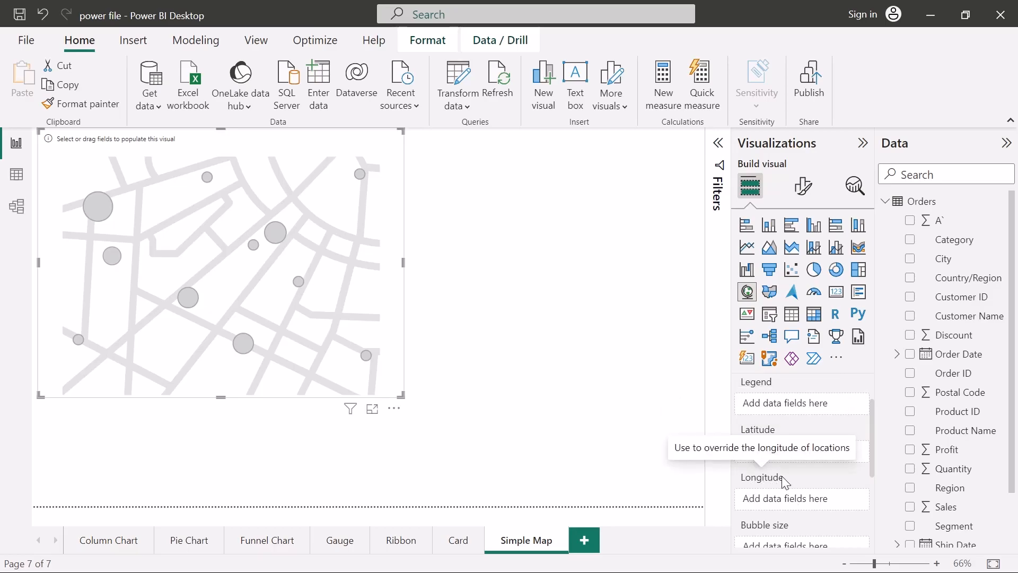
scroll(785, 481, "down", 2)
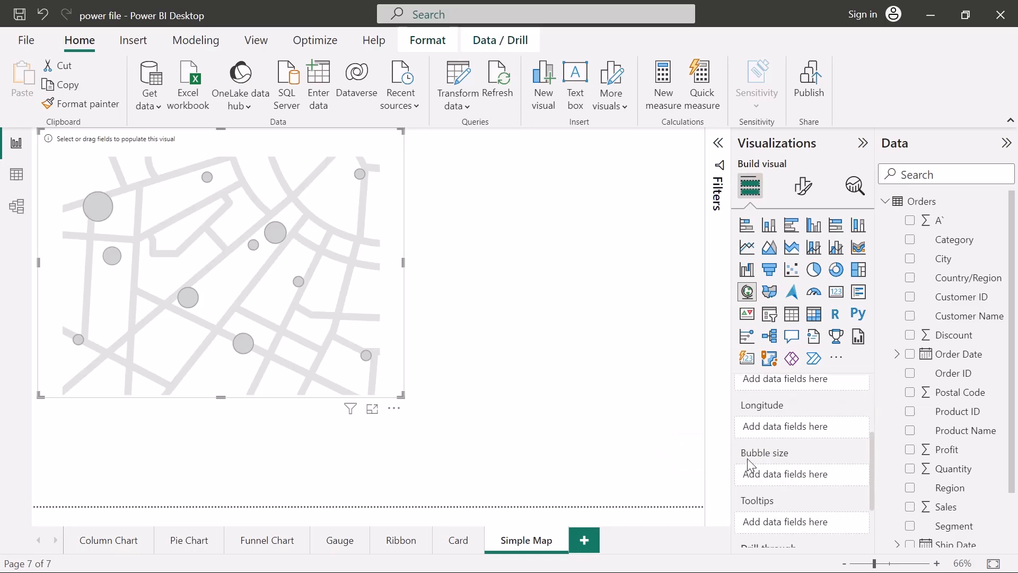
scroll(789, 502, "down", 2)
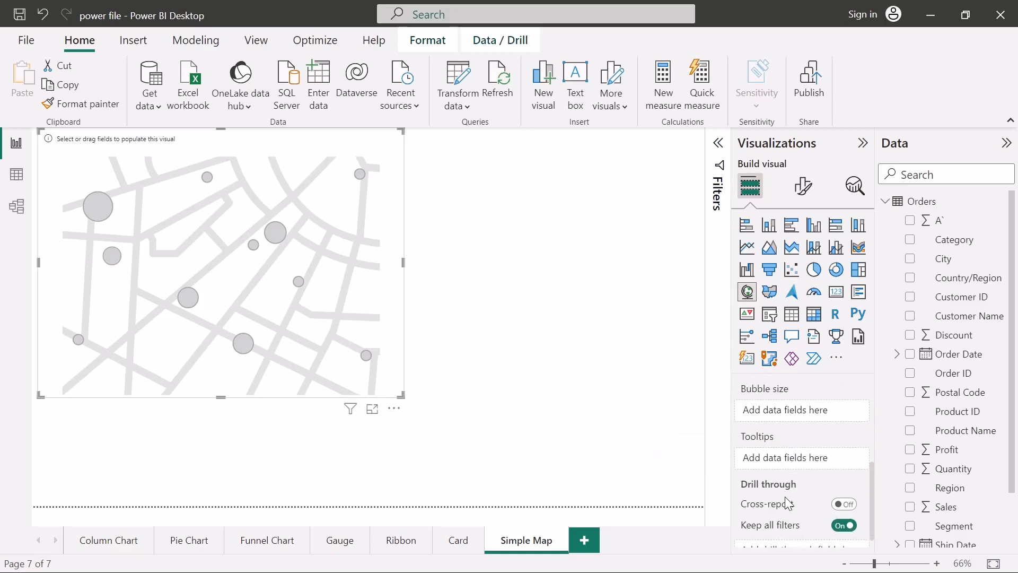
scroll(789, 502, "up", 5)
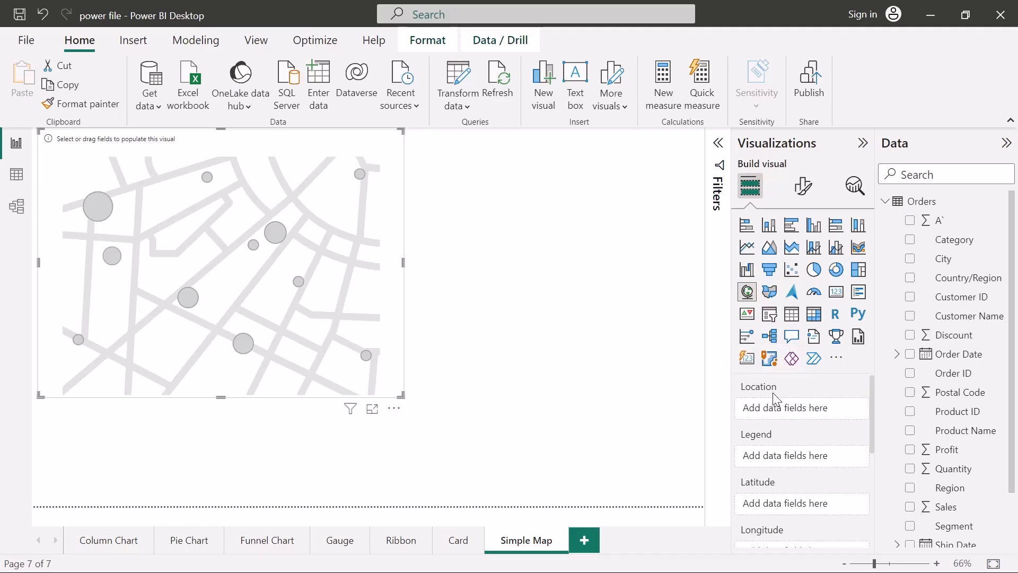
Show the Orders table in the table view and browse the values of its State column
scroll(923, 449, "down", 2)
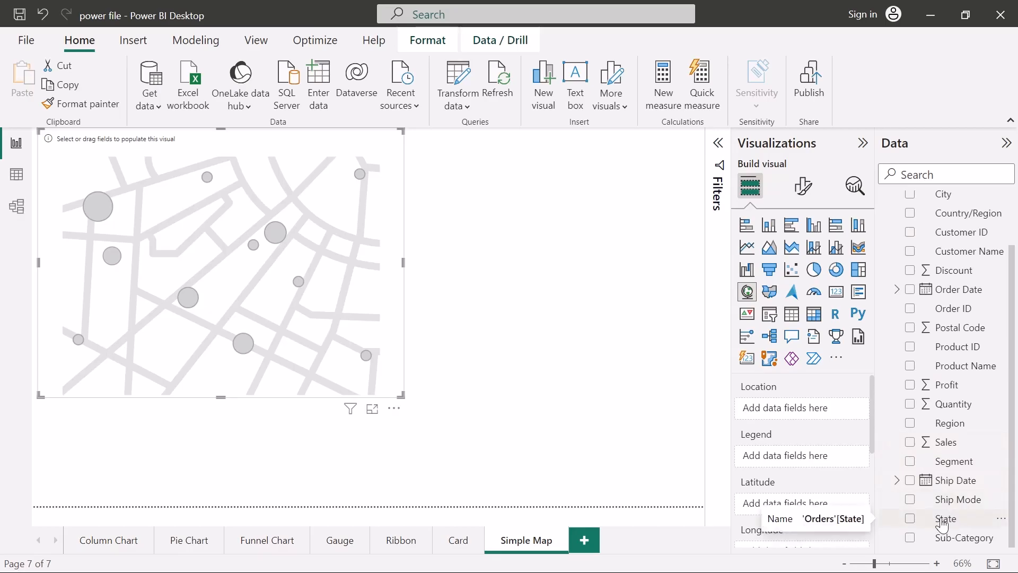
left_click(17, 175)
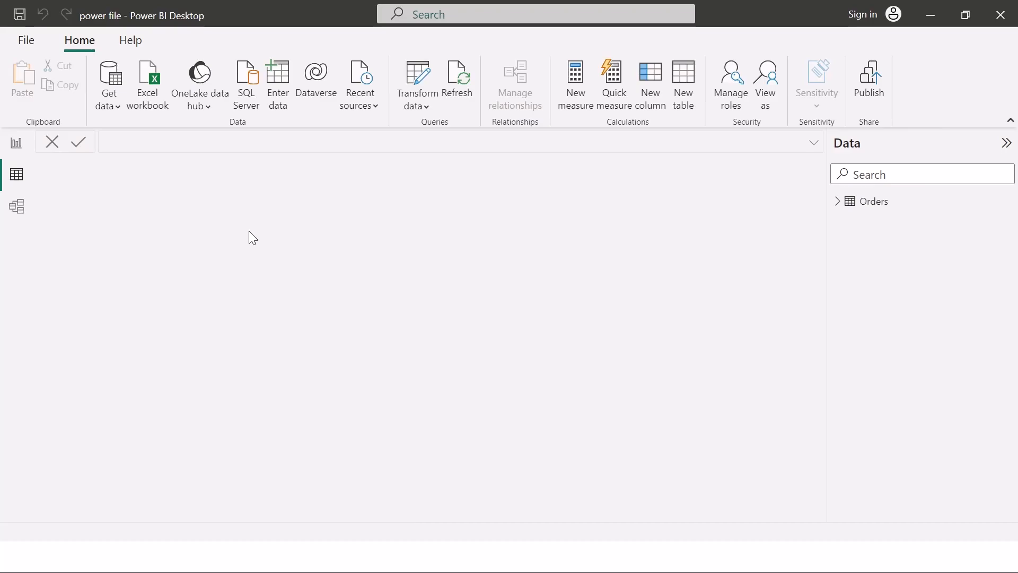
left_click(889, 202)
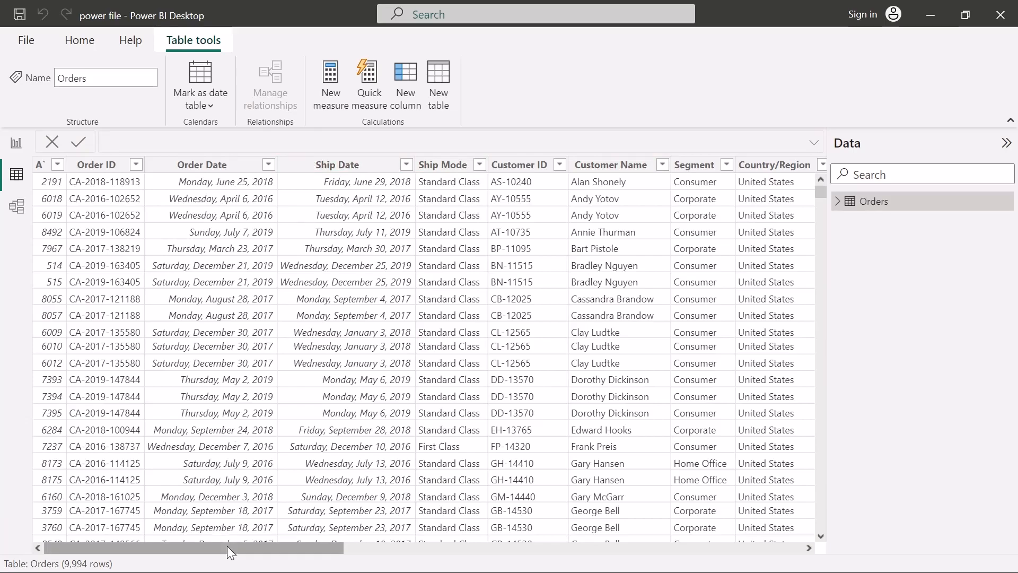
left_click_drag(227, 545, 297, 545)
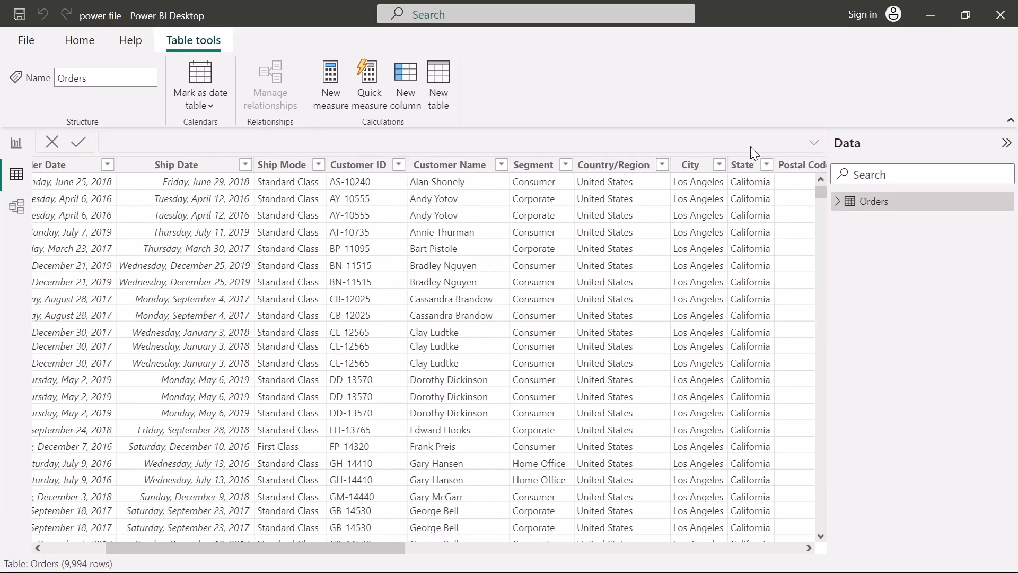
left_click(743, 165)
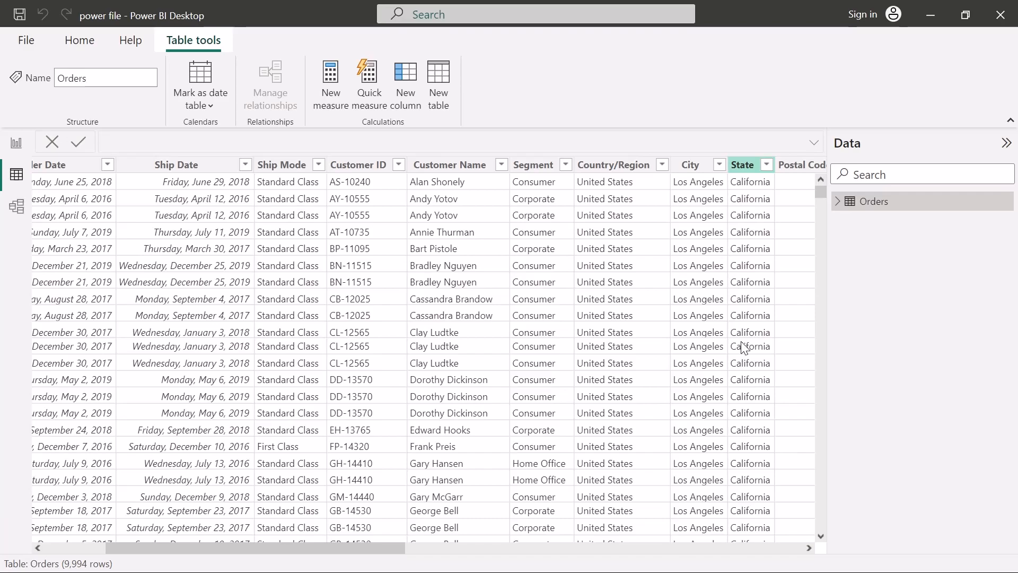
scroll(743, 347, "down", 10)
scroll(743, 347, "down", 20)
scroll(742, 348, "down", 2)
scroll(742, 347, "up", 10)
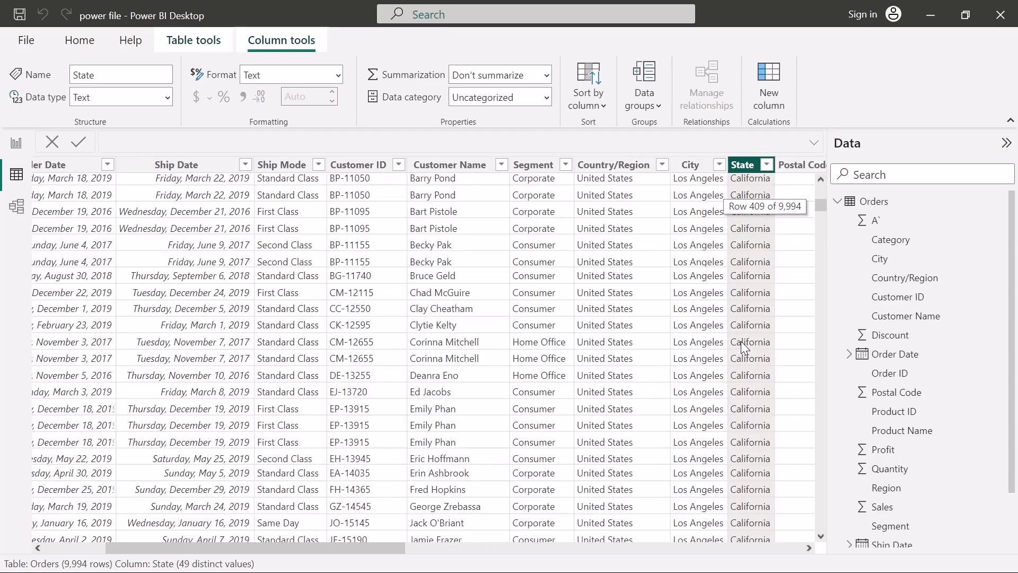
left_click_drag(821, 209, 819, 385)
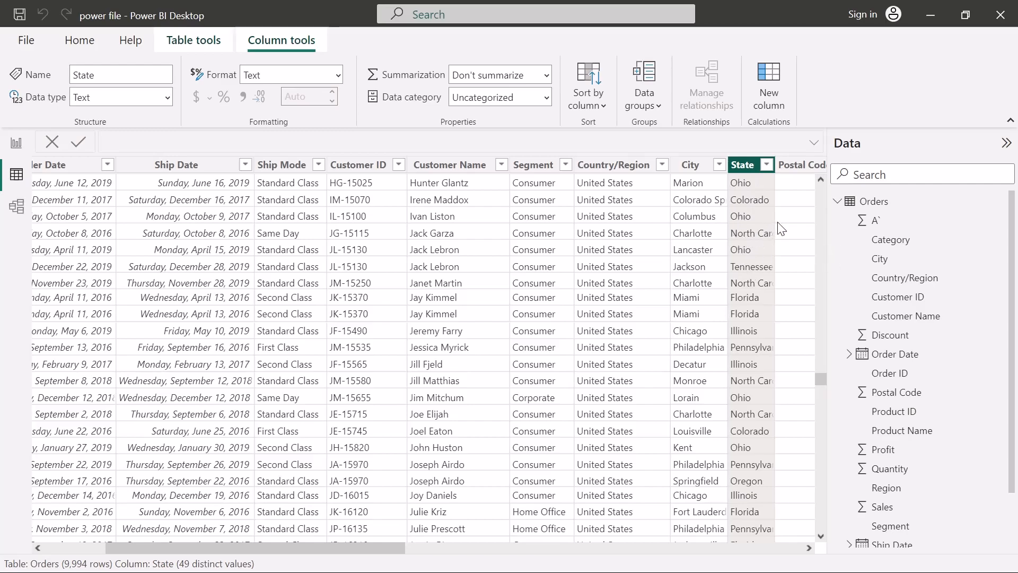
Widen the State column to fit the full state names and look through the location values in its rows
left_click_drag(768, 165, 801, 163)
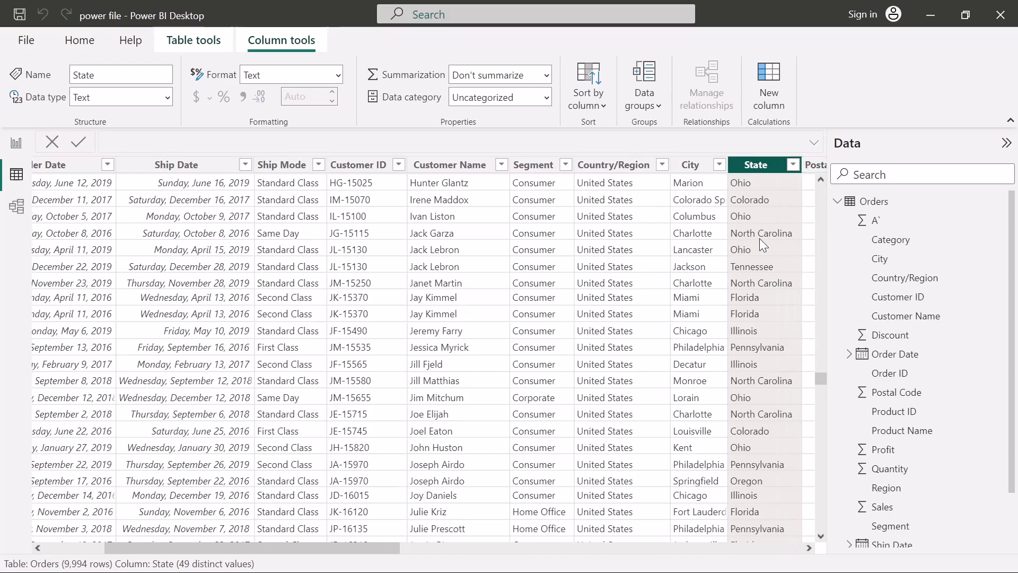
scroll(776, 333, "down", 10)
scroll(775, 333, "up", 15)
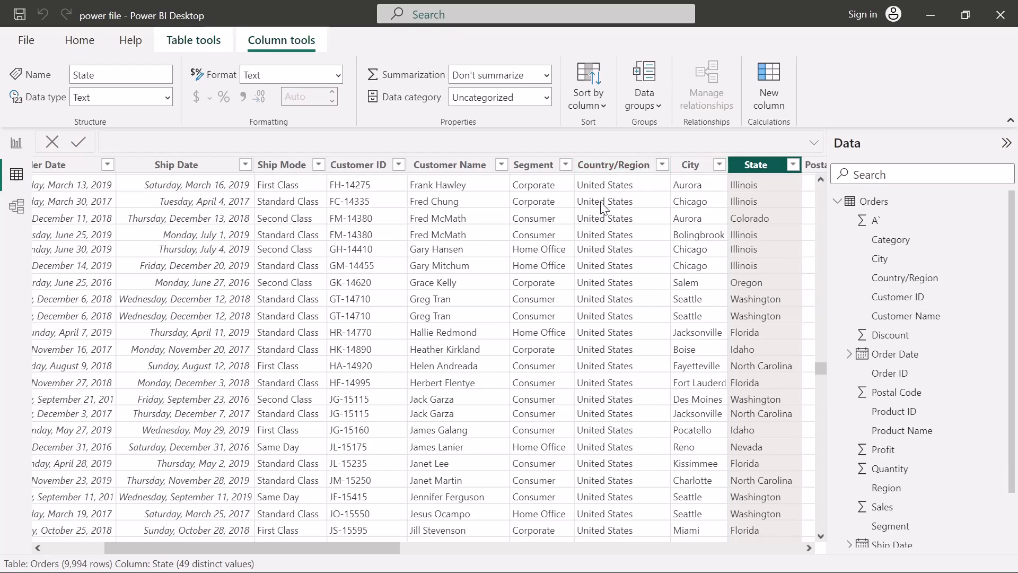
scroll(618, 307, "down", 10)
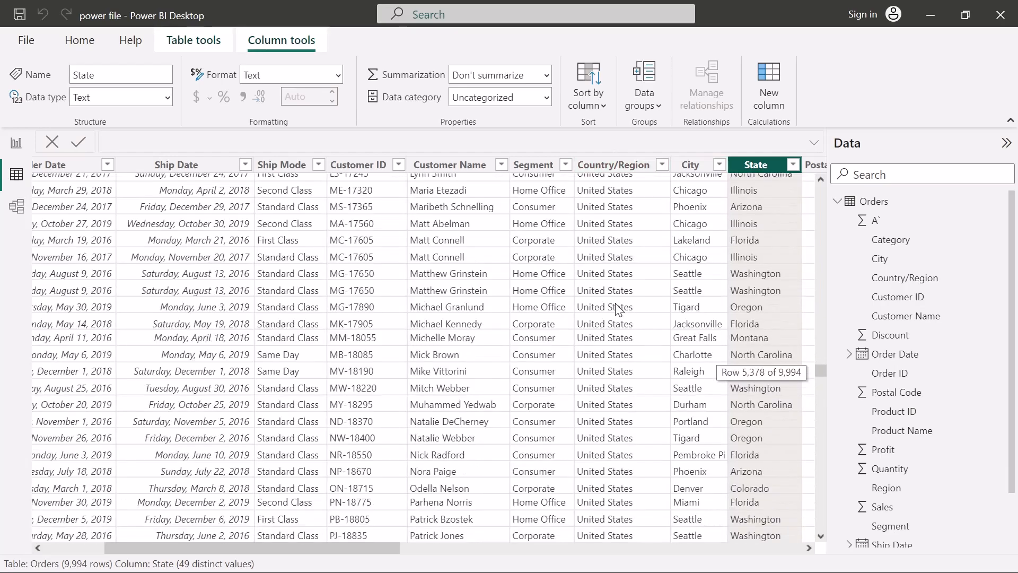
scroll(617, 309, "up", 6)
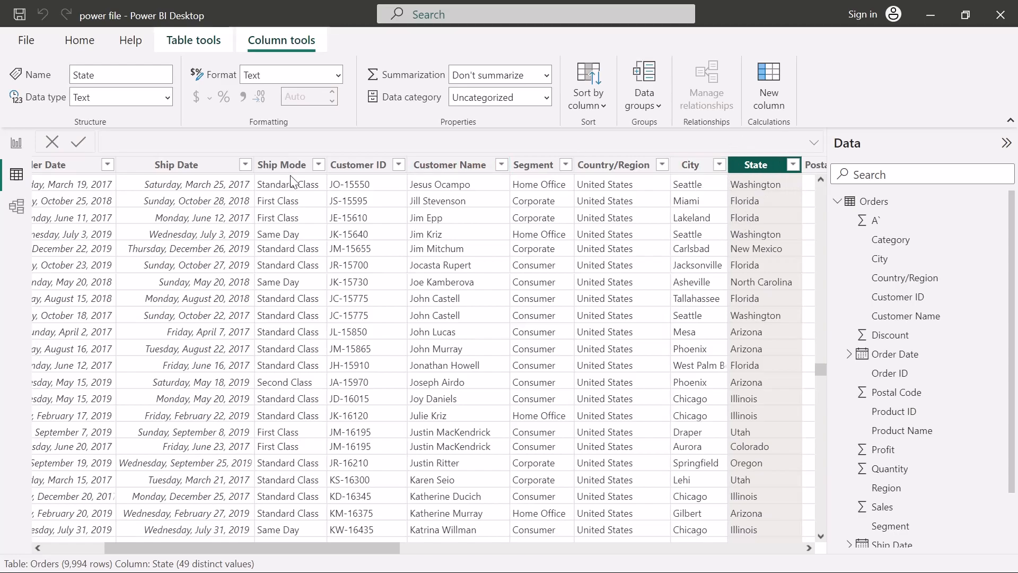
Return to the report view and assign the State field as the map visual's Location
left_click(16, 142)
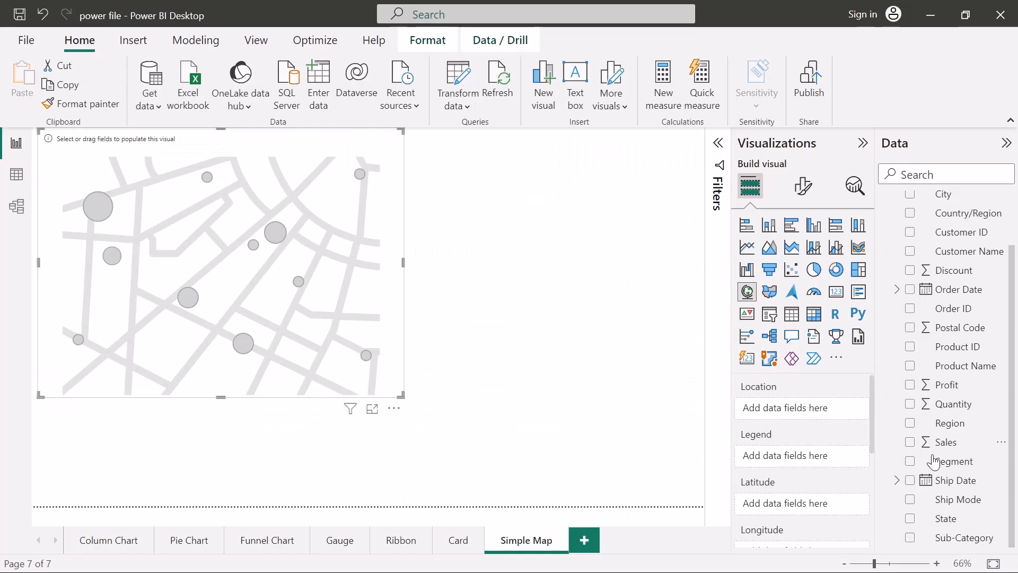
left_click_drag(937, 518, 804, 408)
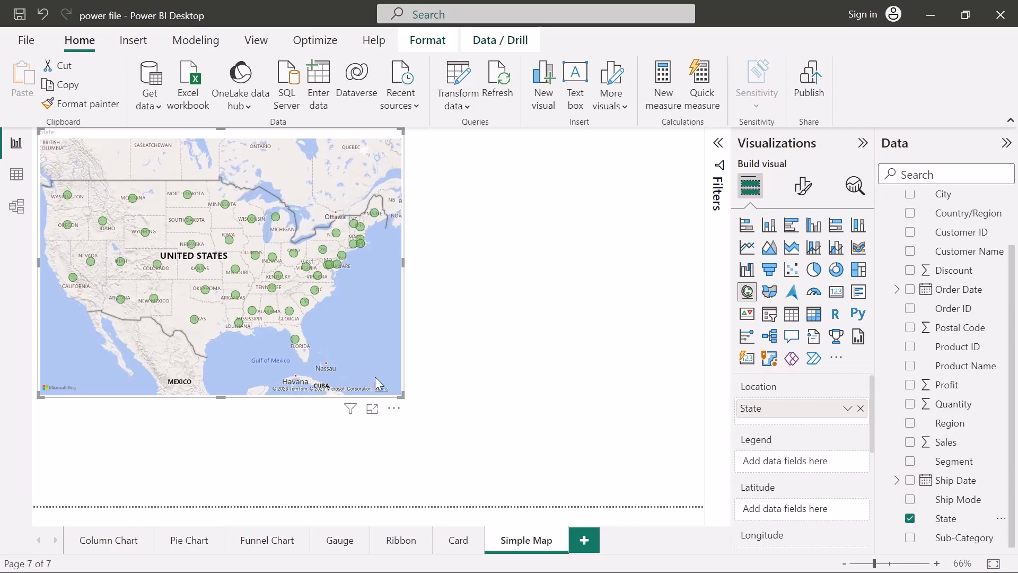
Enlarge the map visual so that it covers most of the report page
left_click_drag(403, 395, 615, 501)
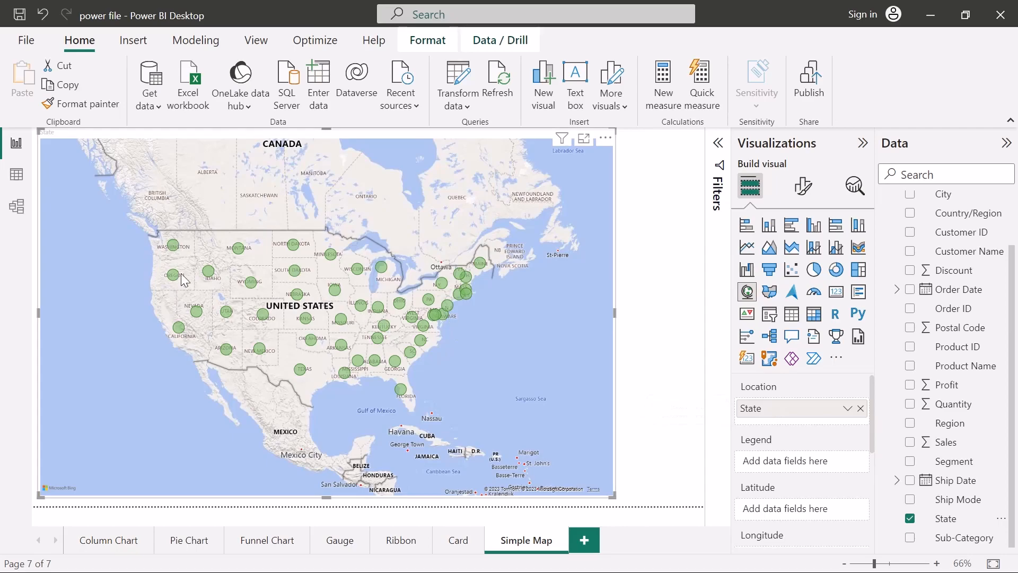
mouse_move(178, 246)
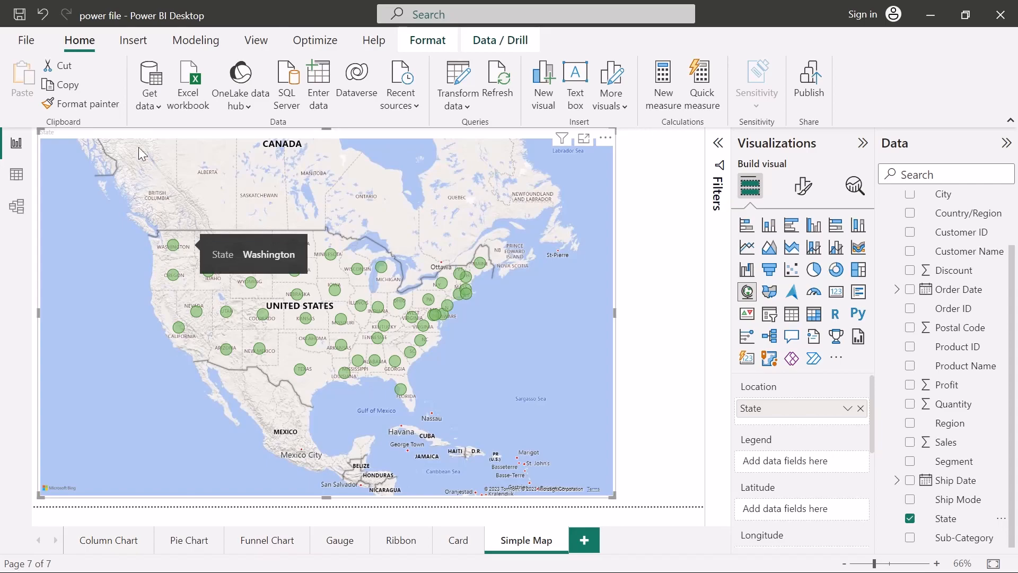
Try several report themes on the map, including Accessible Default, and apply the one that colours the bubbles green
left_click(256, 42)
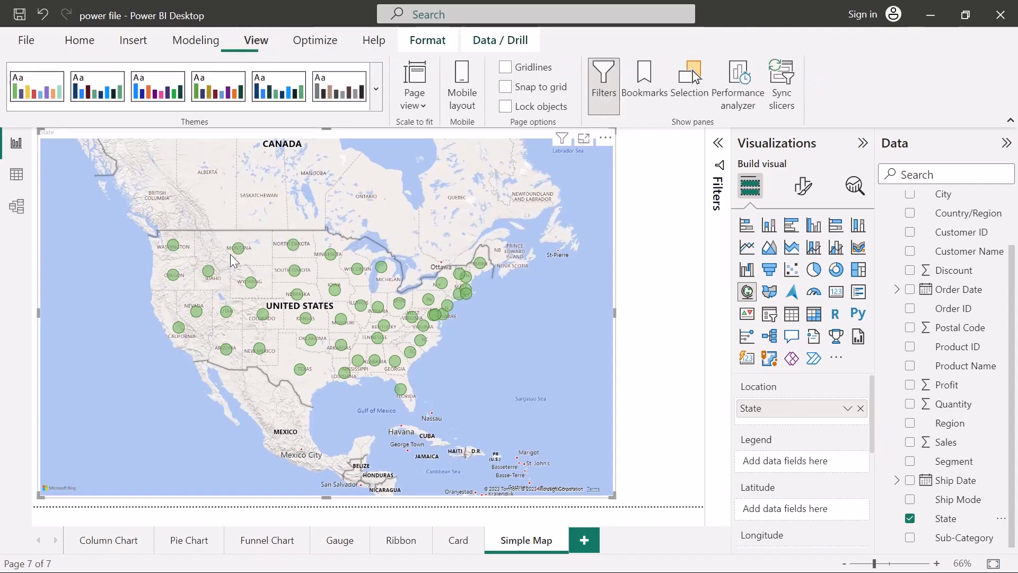
left_click(278, 91)
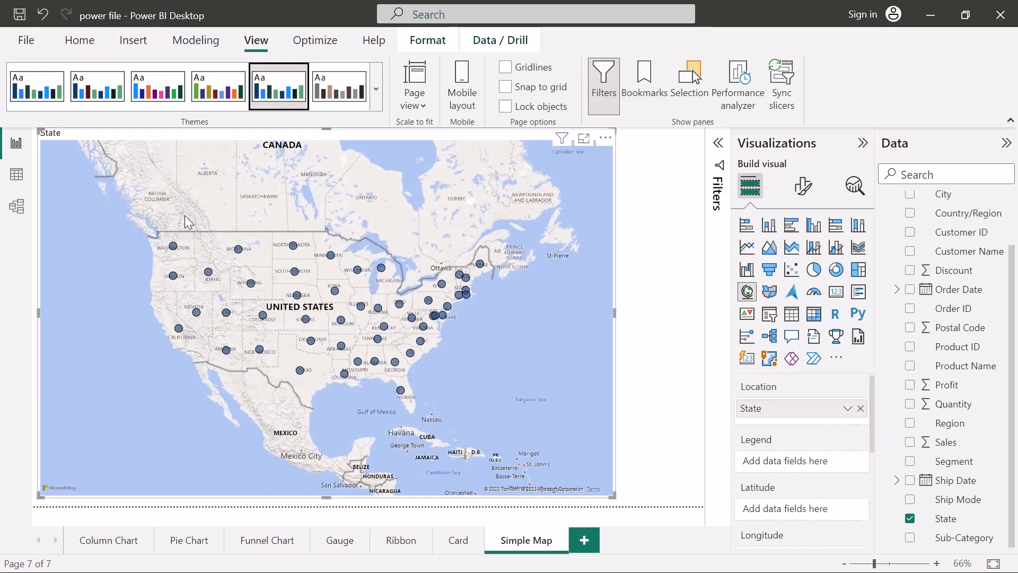
left_click(36, 86)
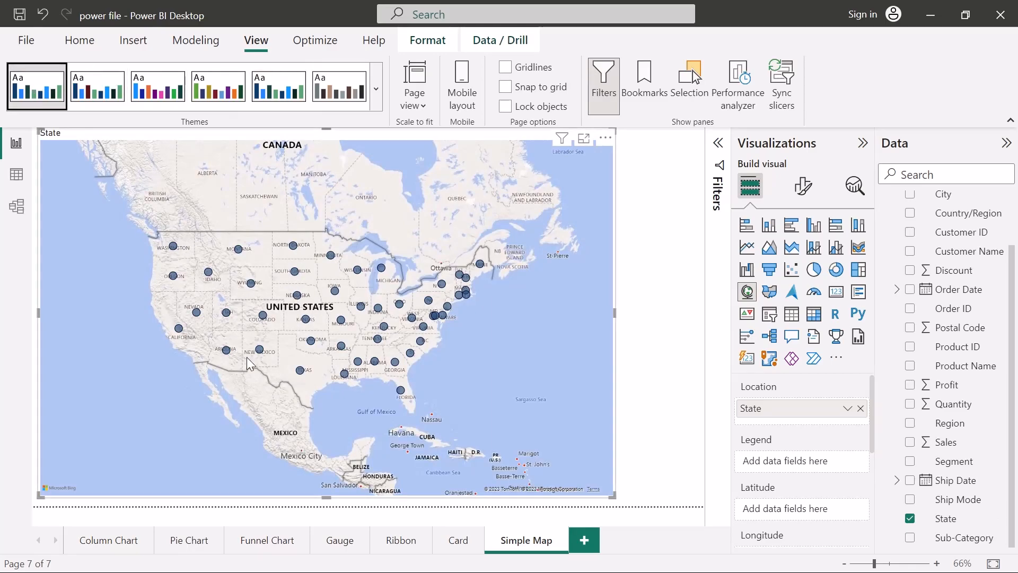
left_click(97, 95)
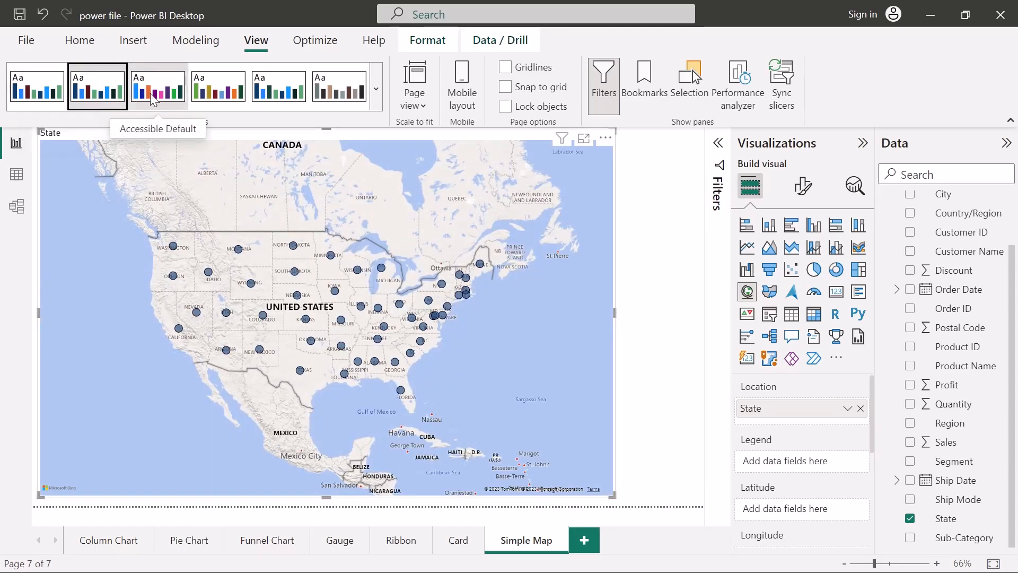
left_click(152, 95)
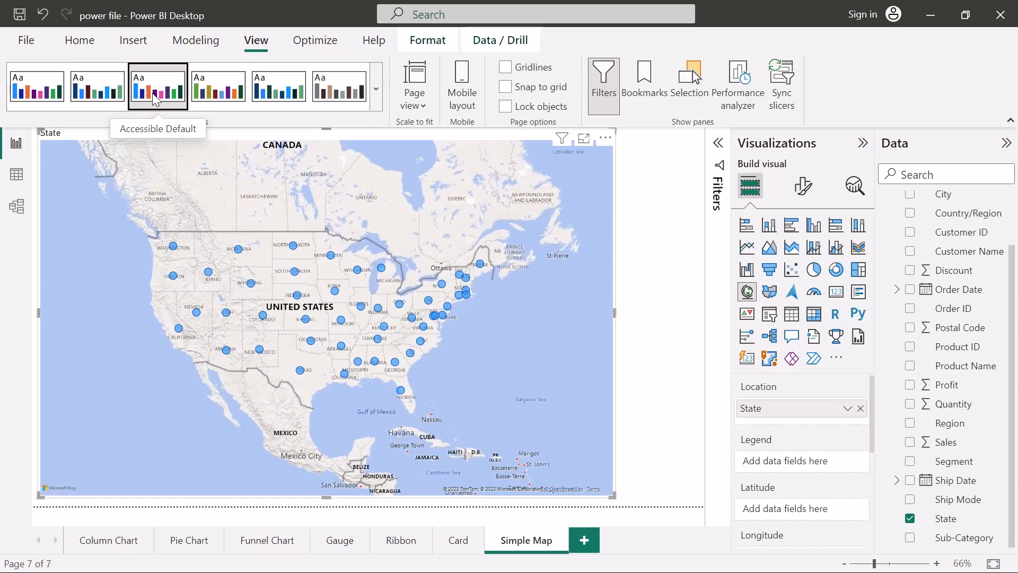
left_click(222, 87)
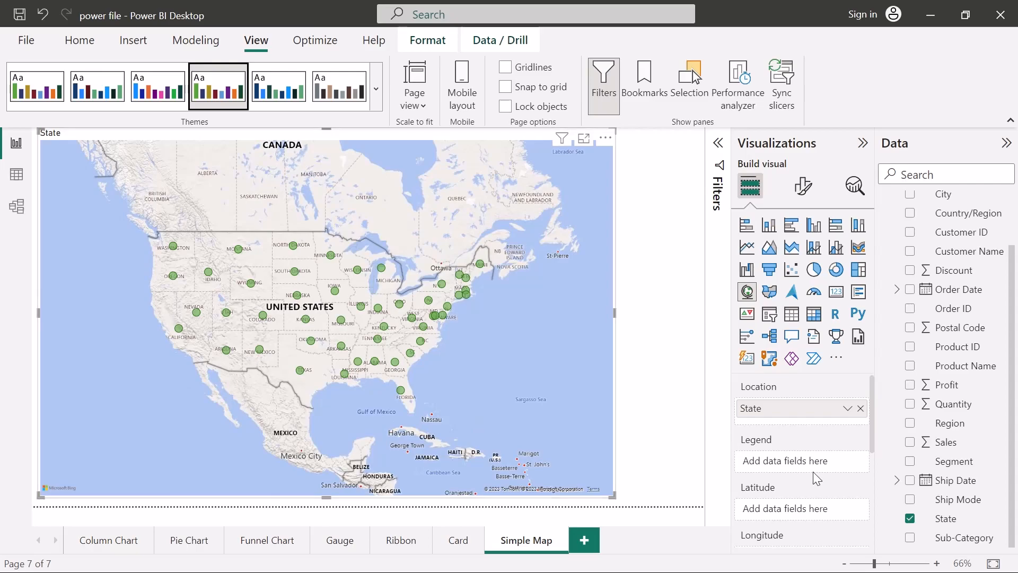
Assign the Sales field as the map's Bubble size and compare the sales of individual states
scroll(793, 468, "down", 5)
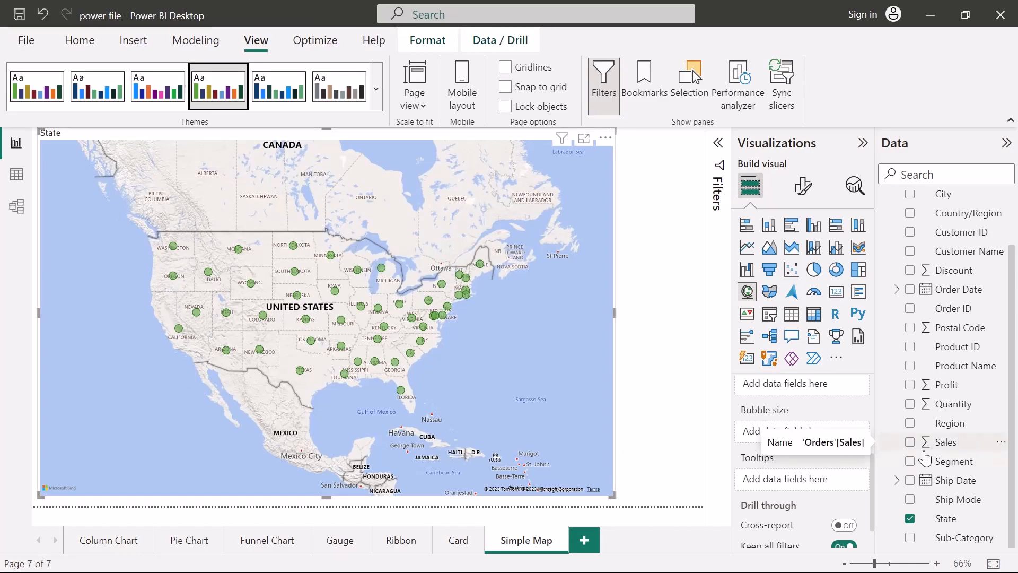
left_click_drag(948, 444, 807, 432)
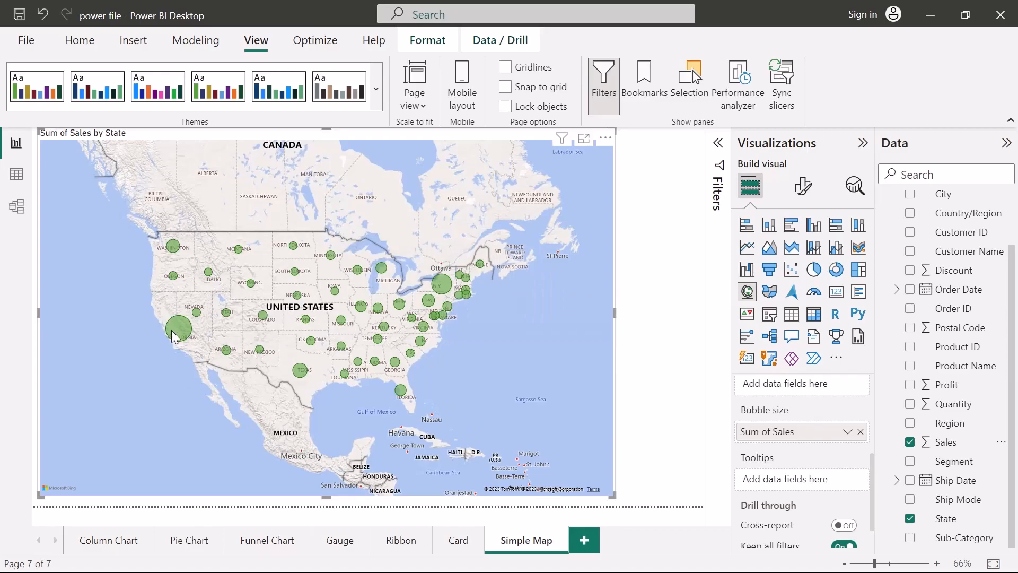
mouse_move(171, 330)
mouse_move(200, 317)
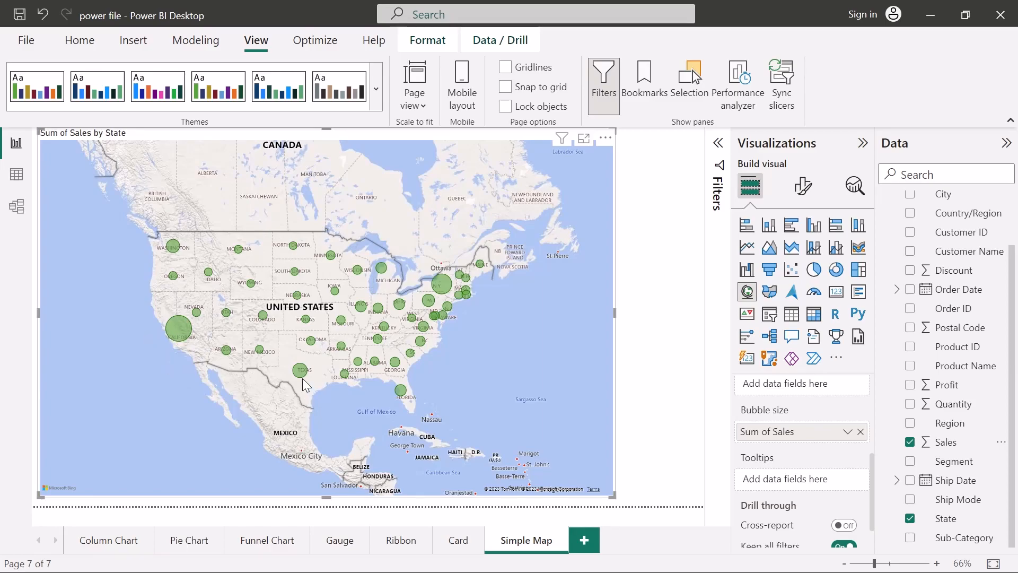
mouse_move(302, 368)
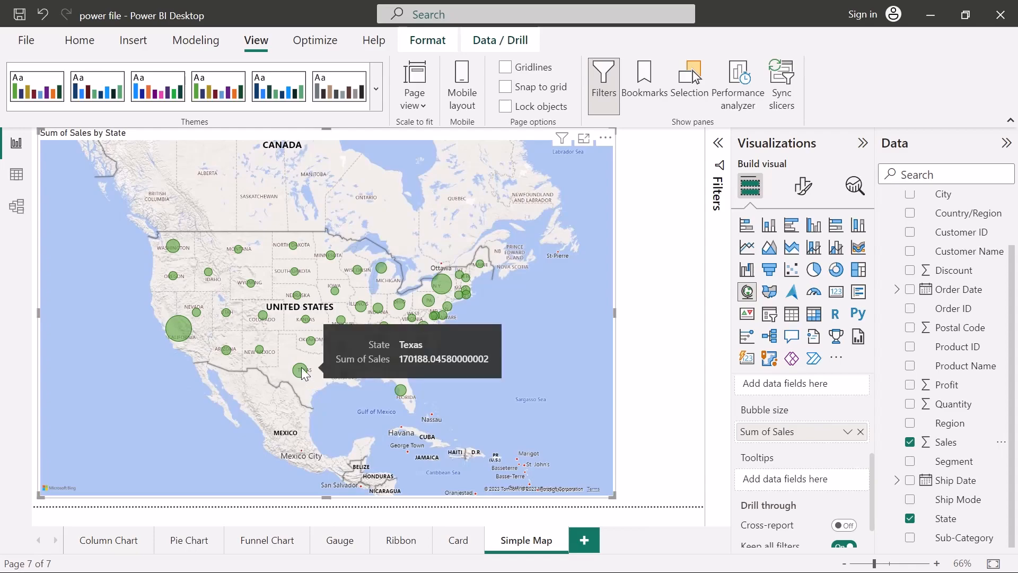
mouse_move(261, 355)
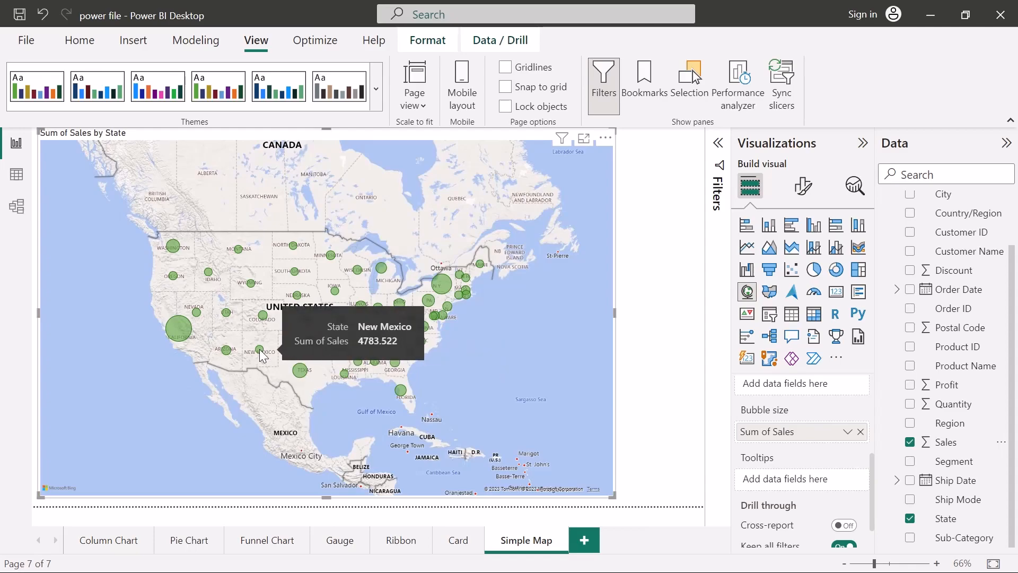
mouse_move(224, 351)
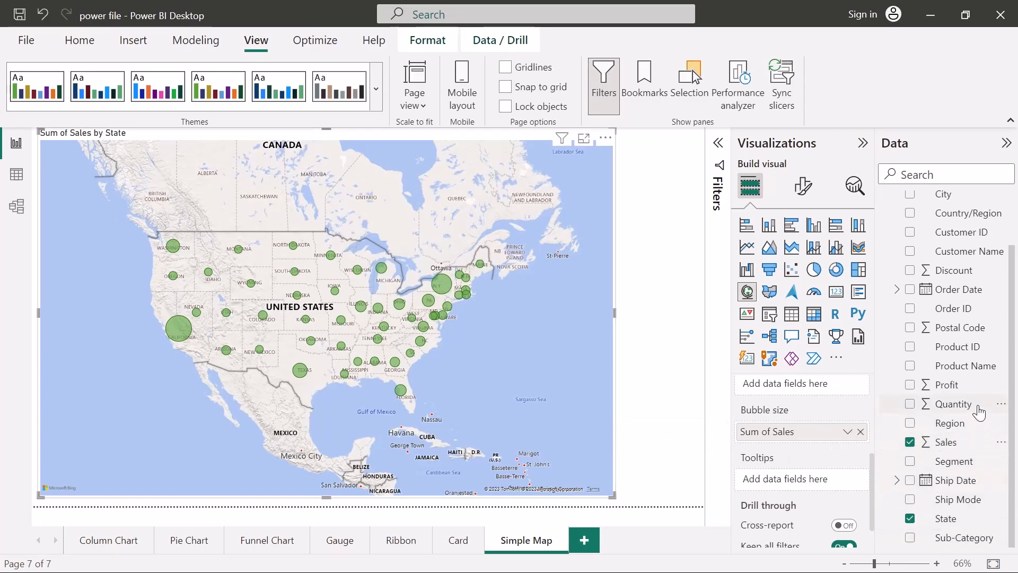
Replace Sales with the Profit field as the map's Bubble size
left_click_drag(949, 385, 820, 440)
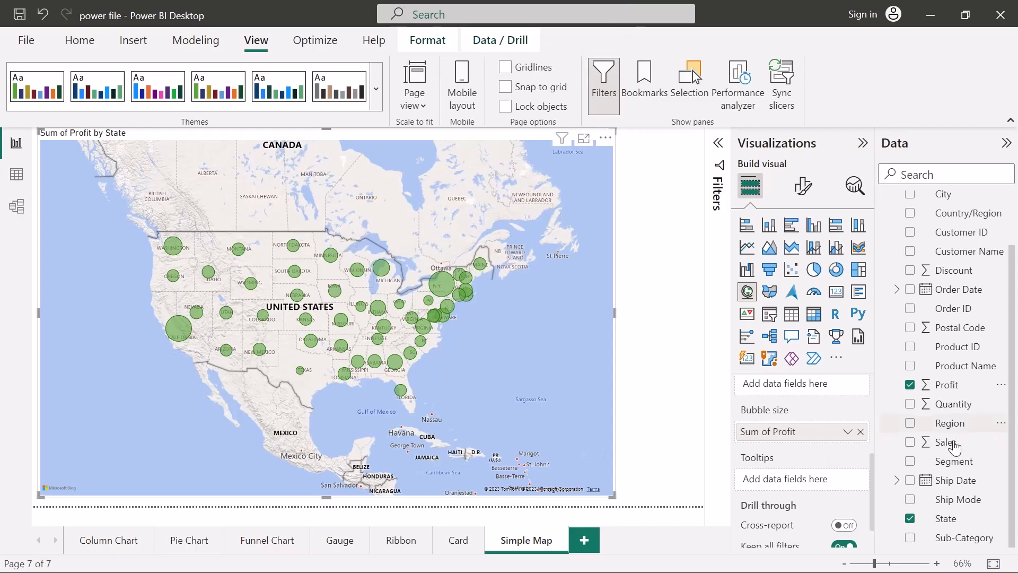
left_click(849, 434)
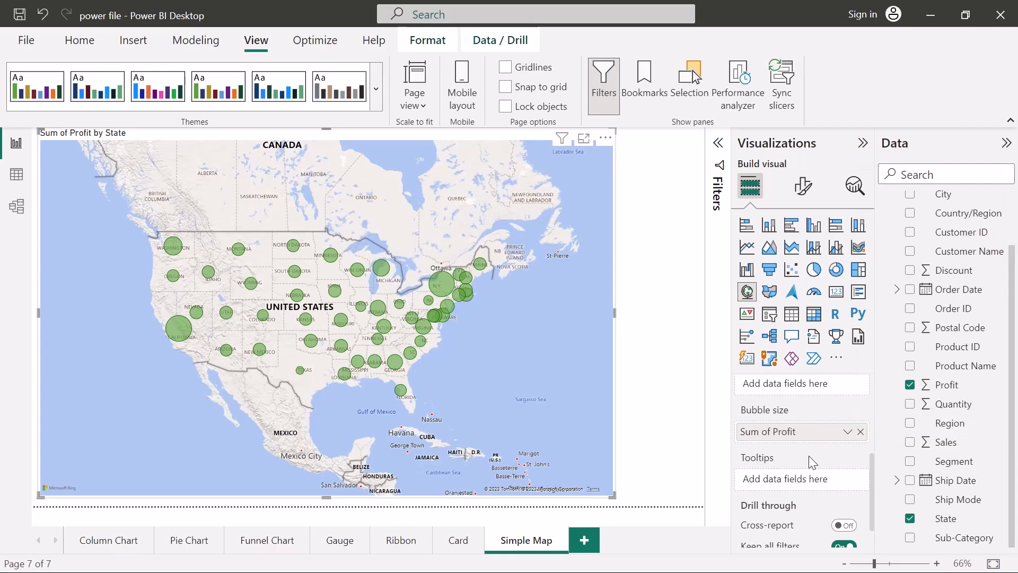
Assign the Region field as the map's Legend to colour the state bubbles by region
scroll(809, 456, "up", 1)
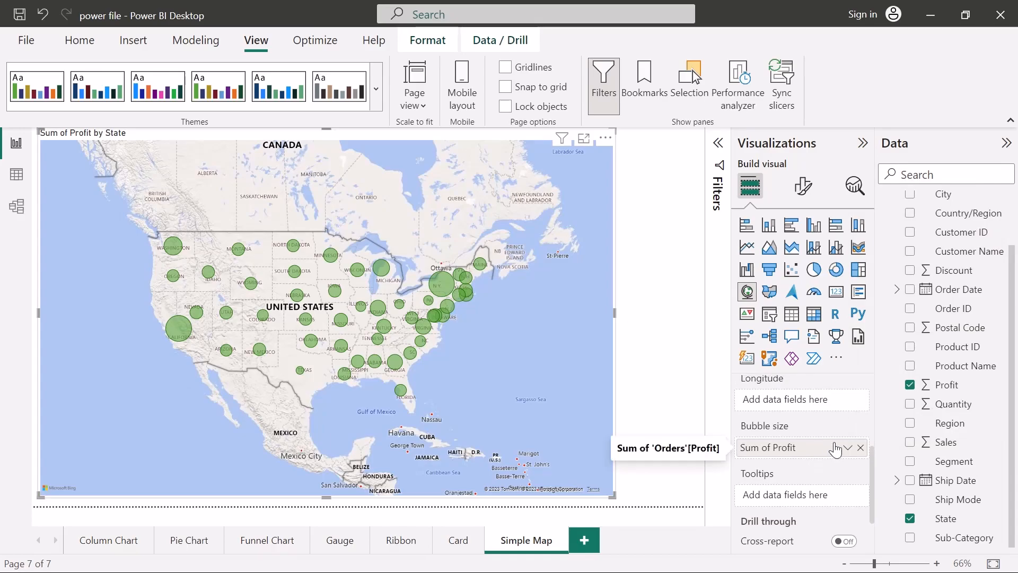
scroll(844, 428, "up", 3)
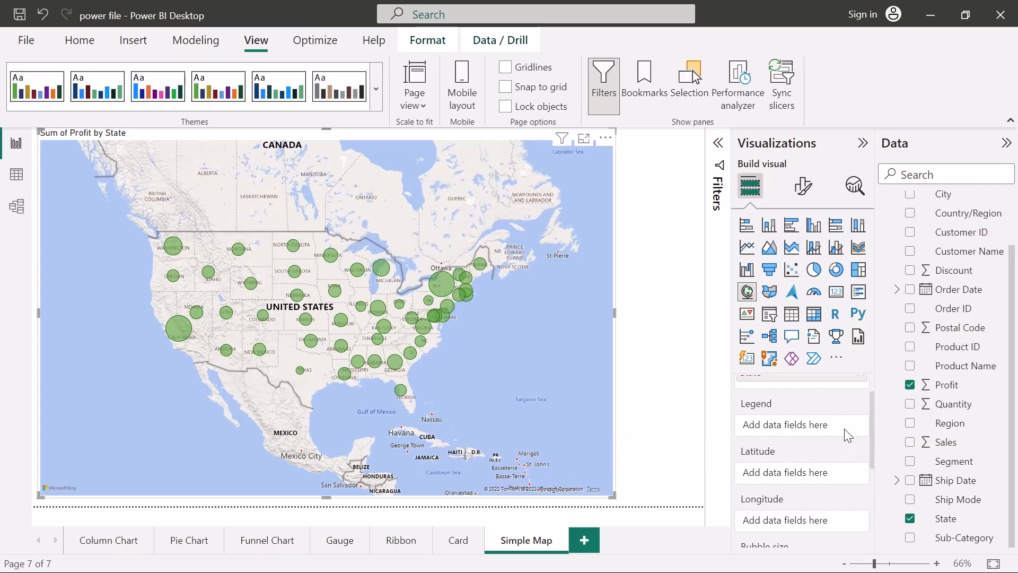
scroll(844, 429, "up", 1)
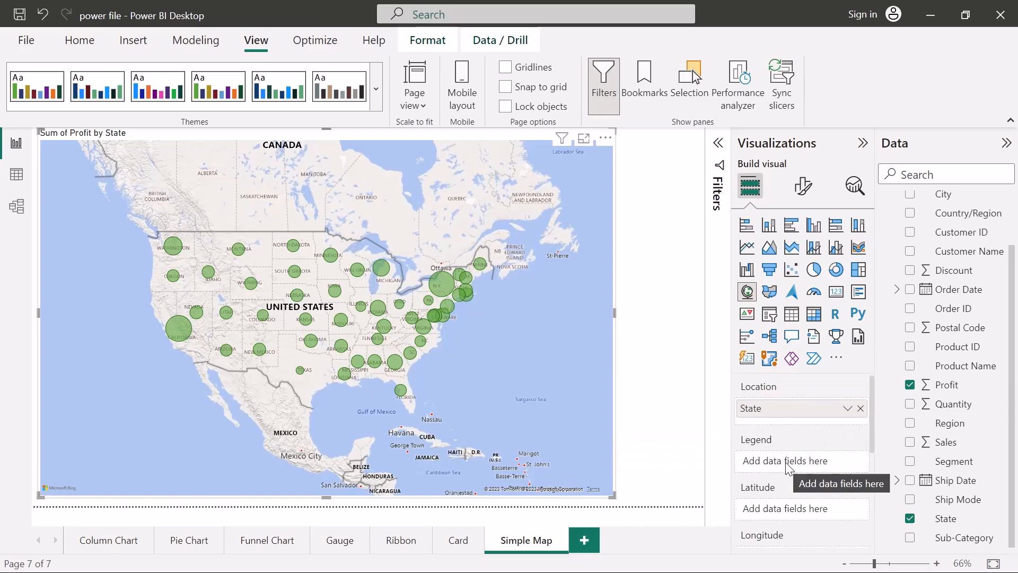
scroll(949, 331, "up", 3)
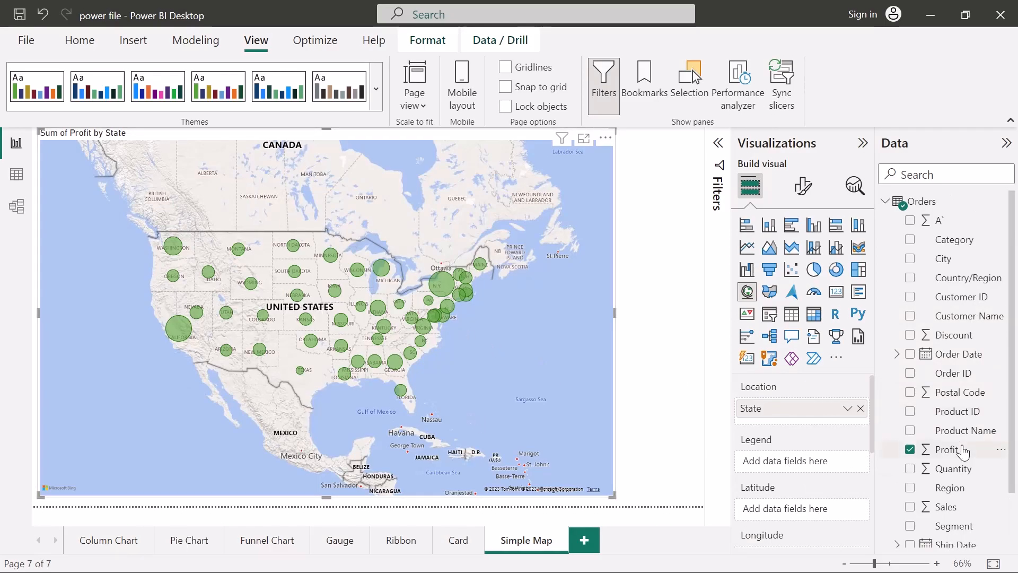
scroll(962, 451, "down", 1)
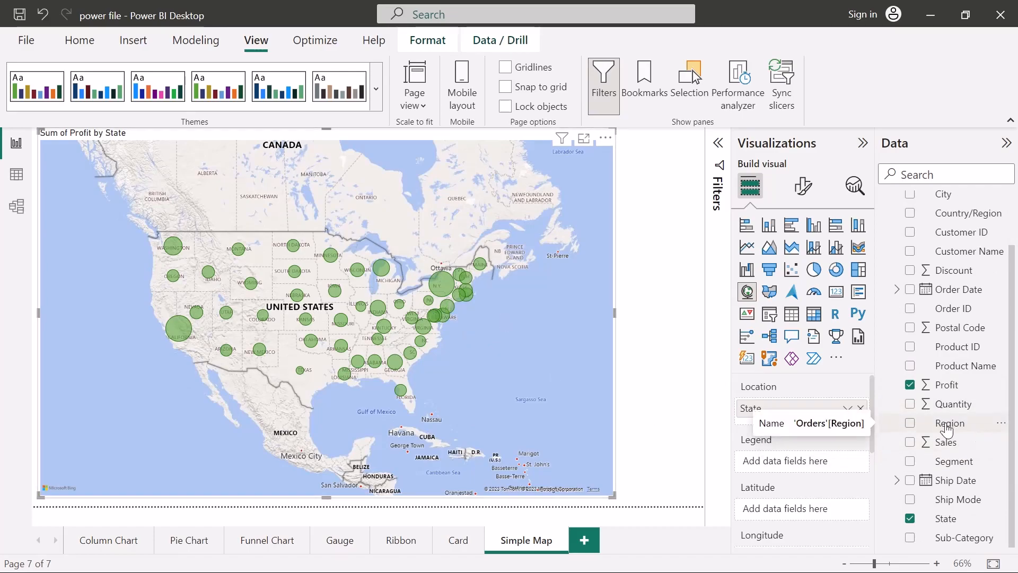
left_click_drag(942, 432, 750, 462)
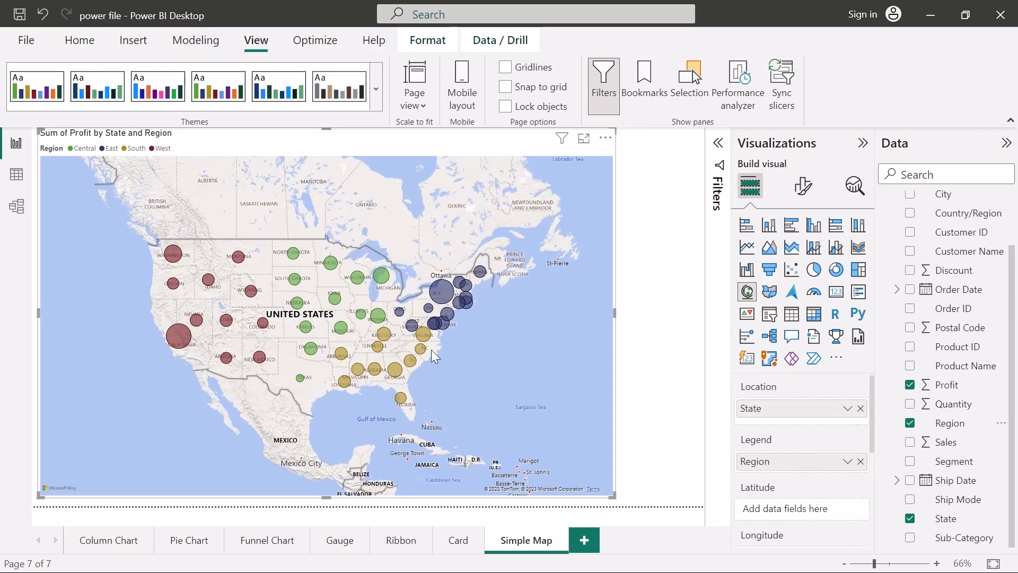
mouse_move(440, 305)
mouse_move(183, 330)
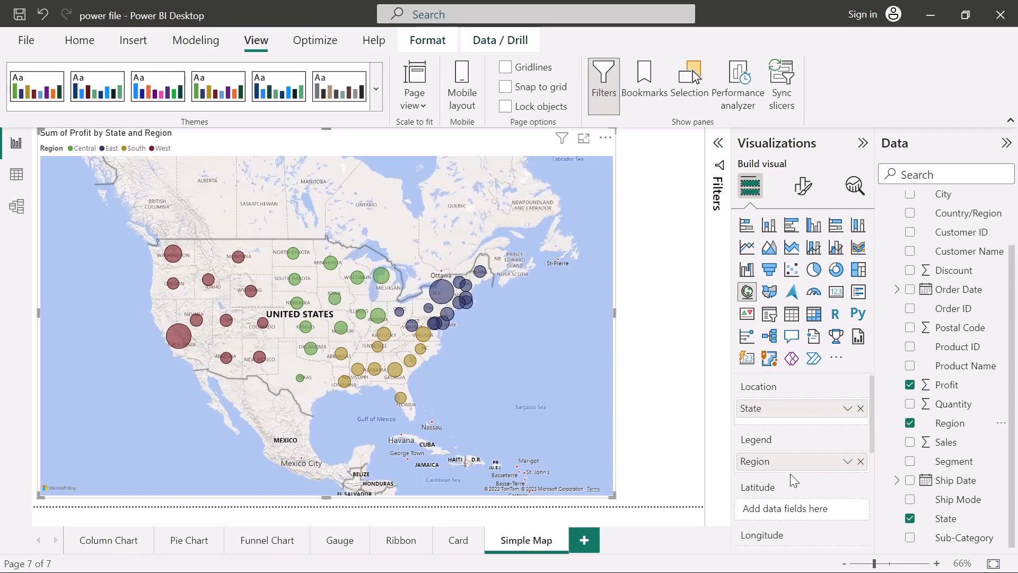
Try a Region filter on the map visual that excludes Central, and restore all regions
scroll(790, 473, "down", 4)
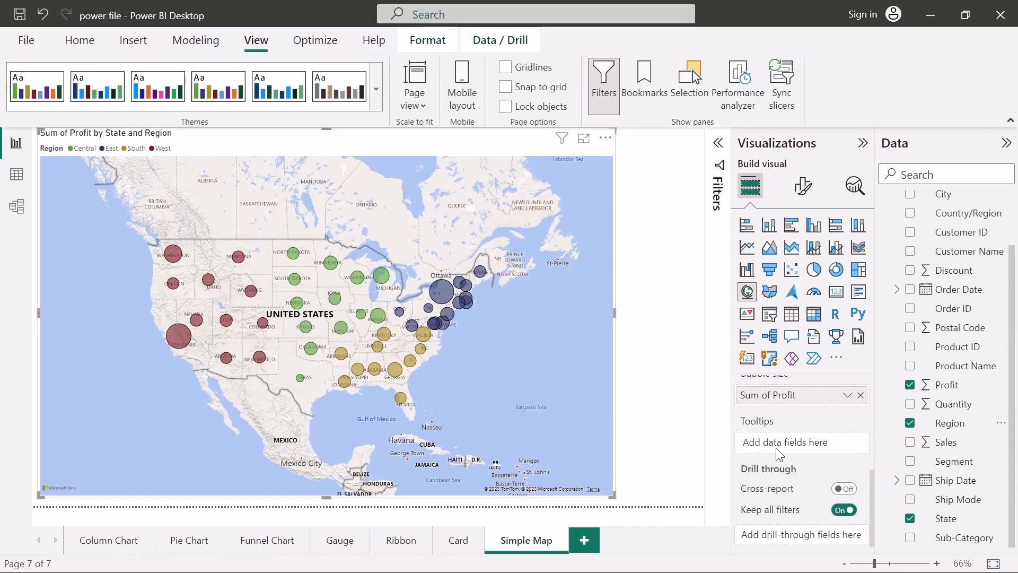
left_click(715, 143)
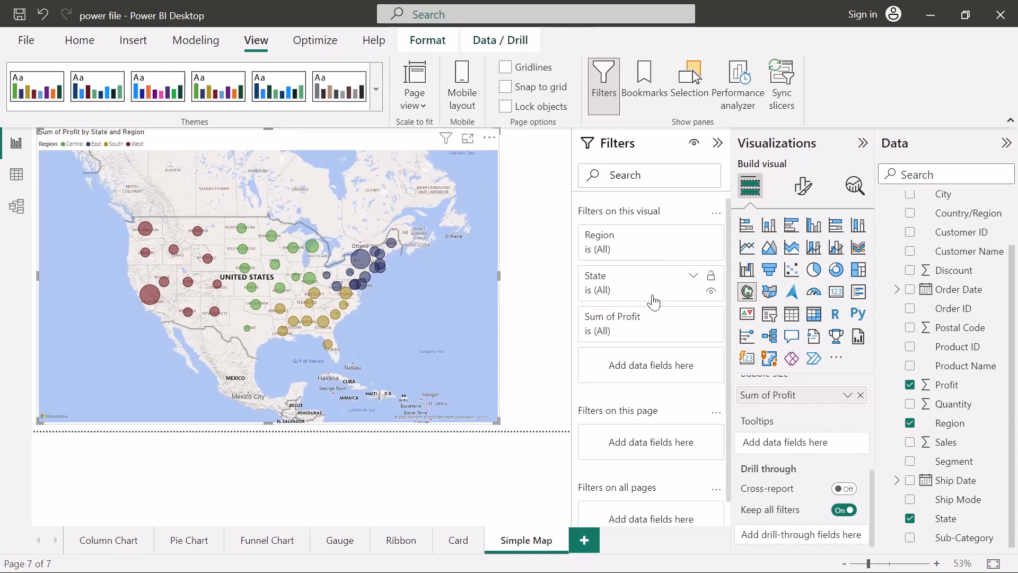
left_click(693, 235)
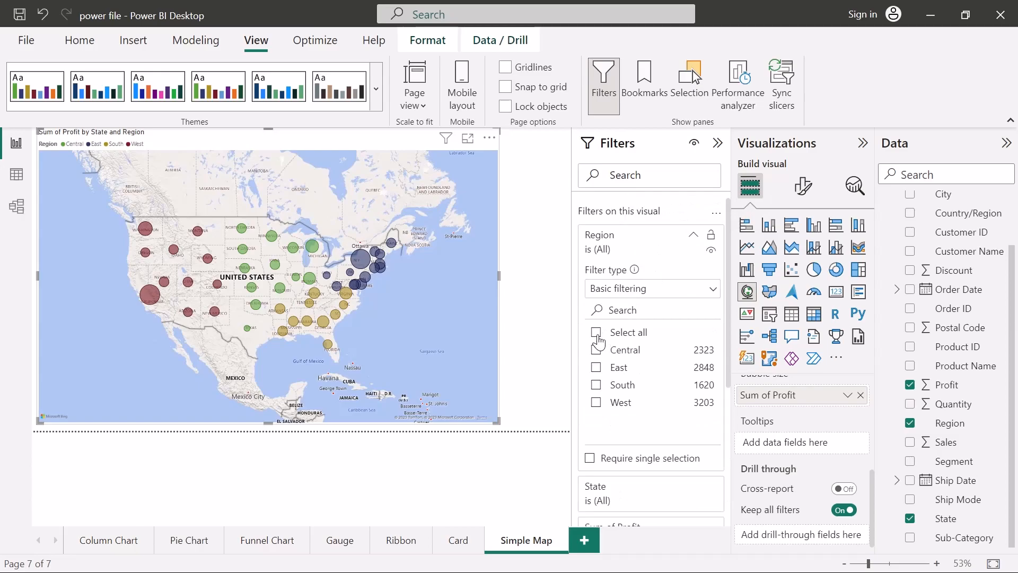
left_click(597, 333)
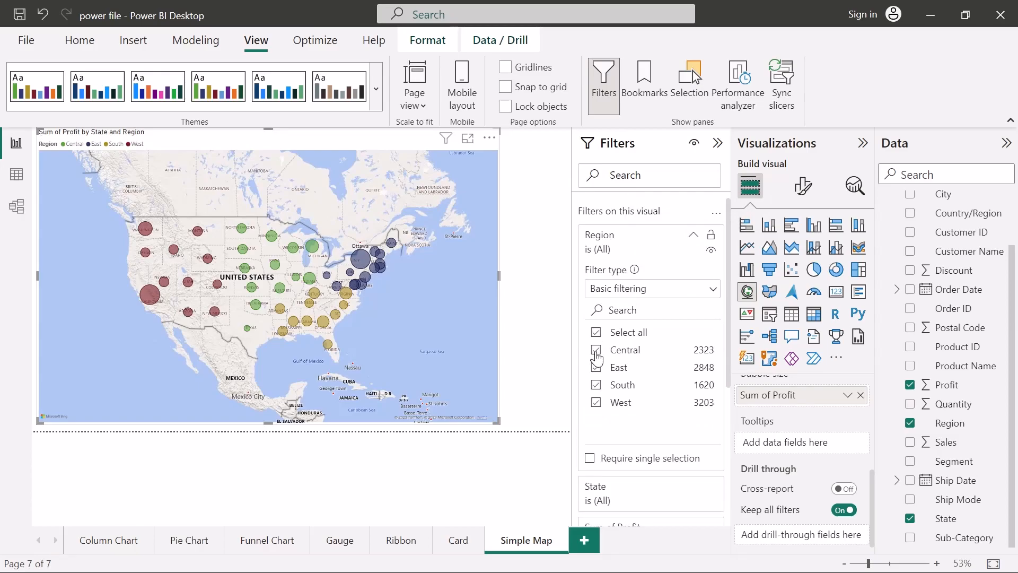
left_click(596, 350)
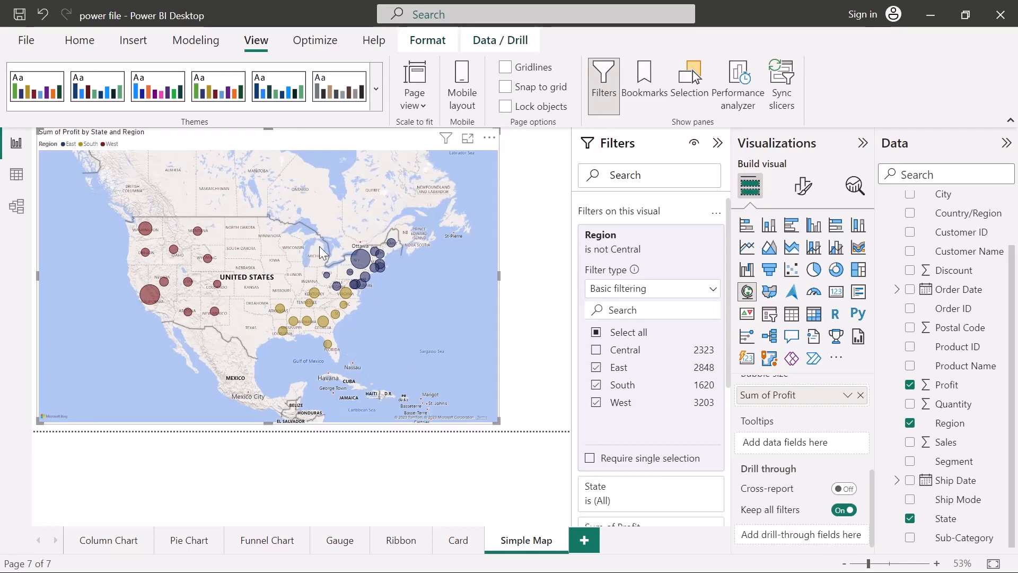
left_click(596, 333)
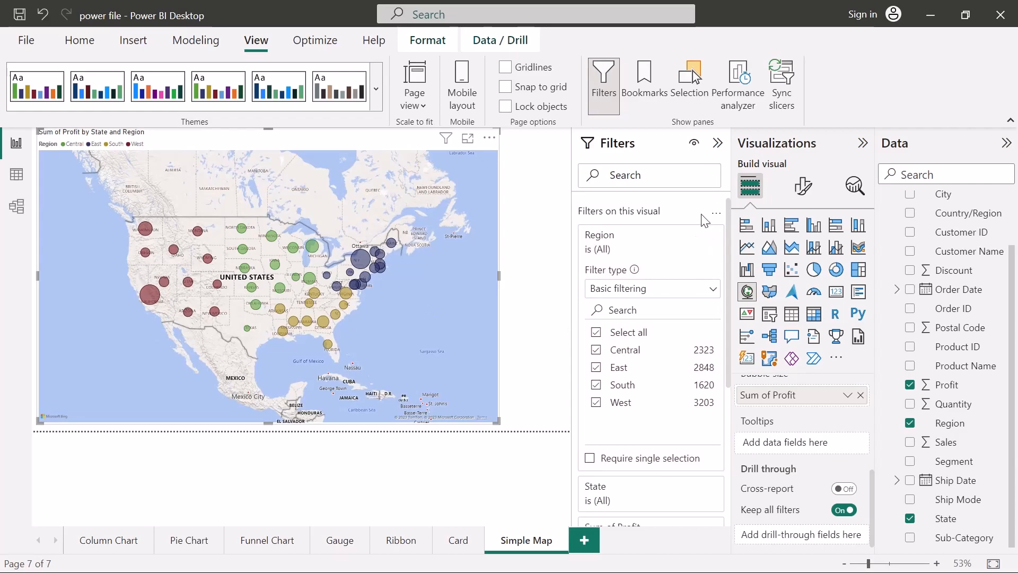
left_click(694, 236)
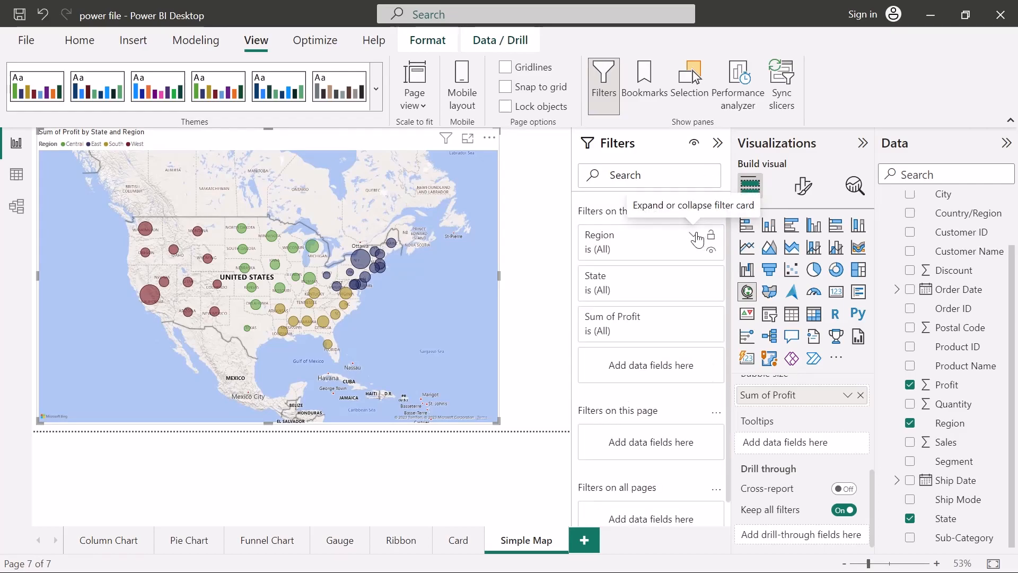
left_click(719, 145)
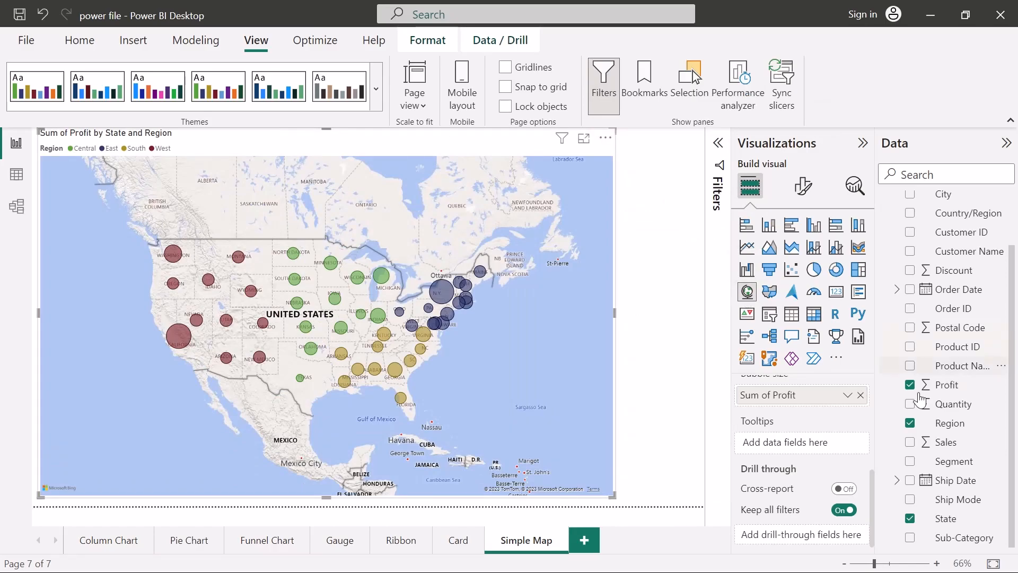
Add the Year level of the Order Date hierarchy to the map's Tooltips
scroll(947, 244, "up", 2)
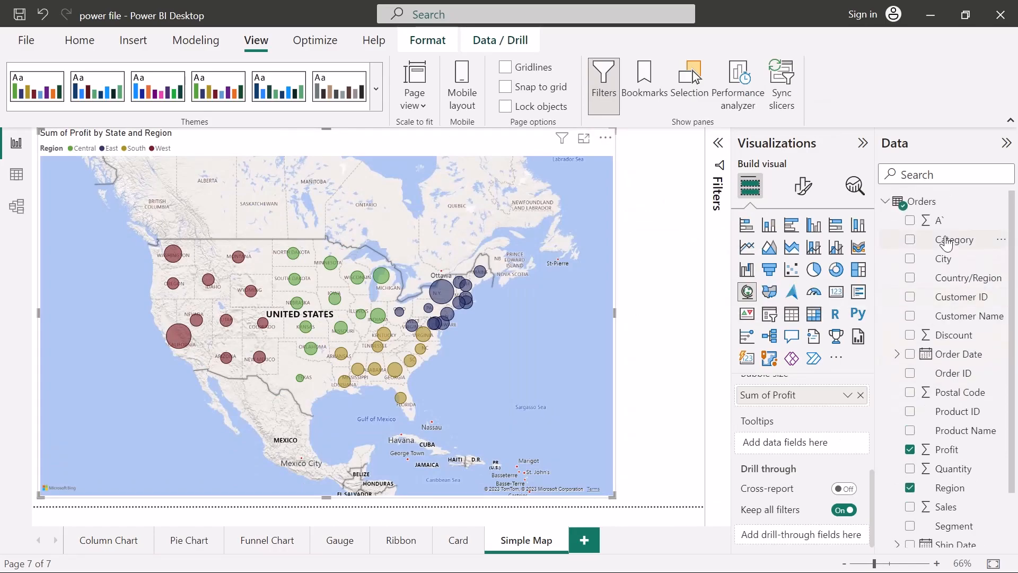
left_click(897, 355)
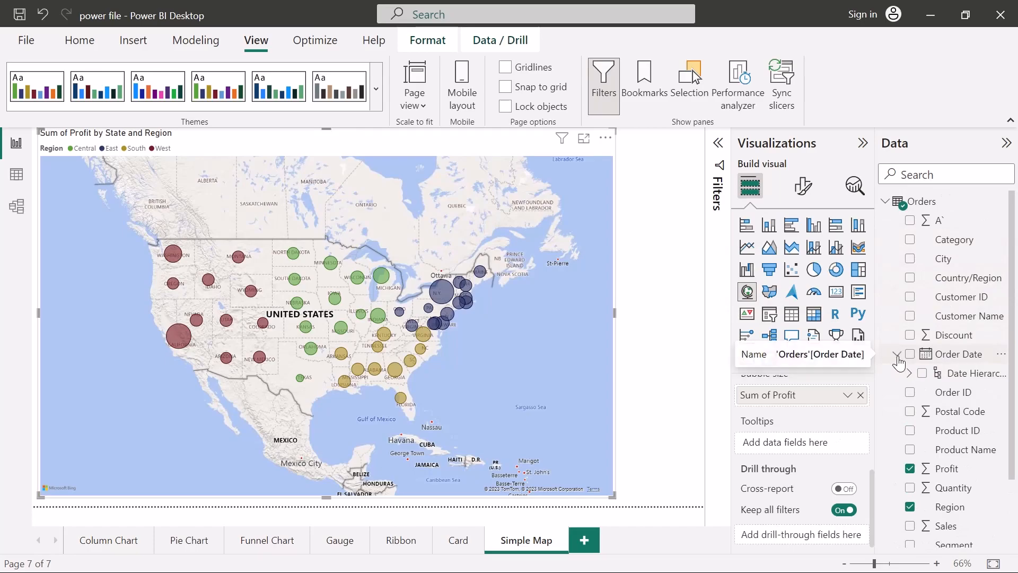
left_click(909, 374)
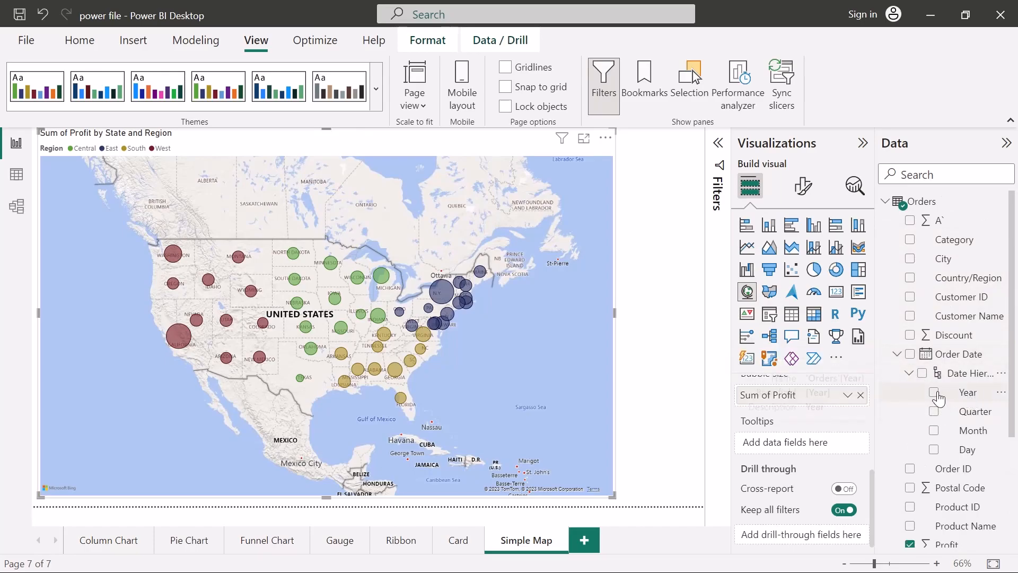
left_click_drag(939, 395, 820, 448)
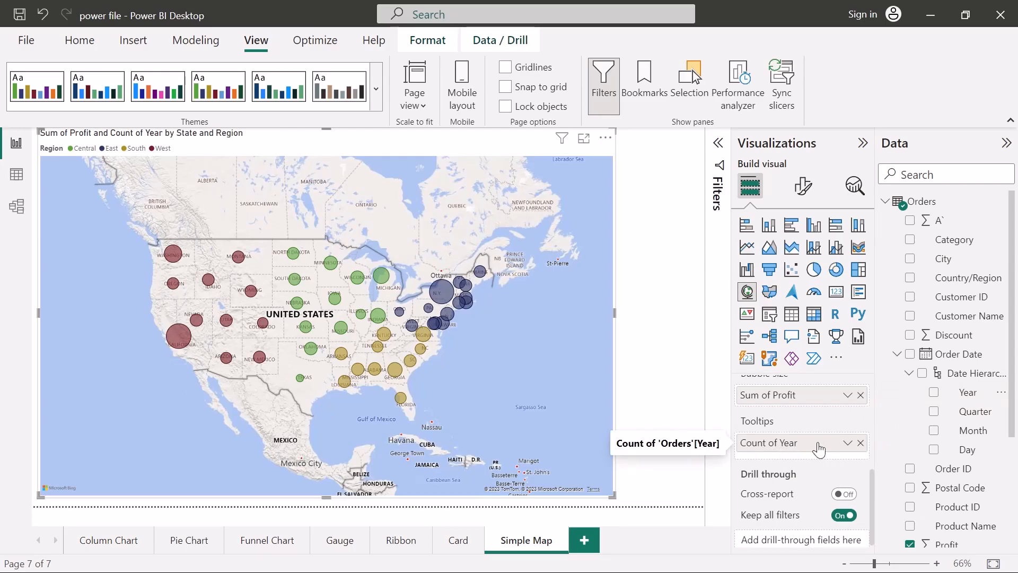
Examine the Count of Year filter options for the map visual
left_click(718, 145)
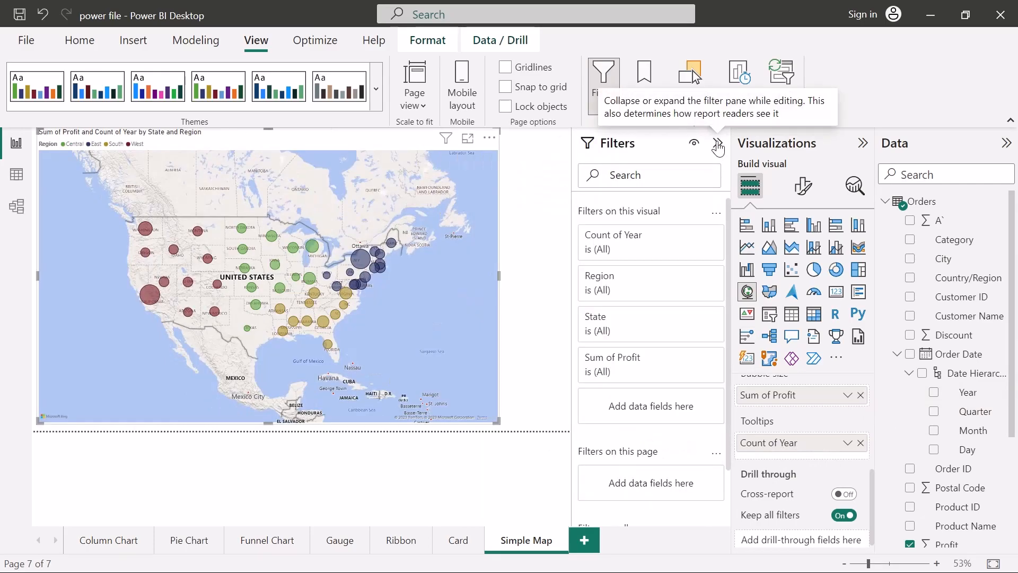
left_click(693, 237)
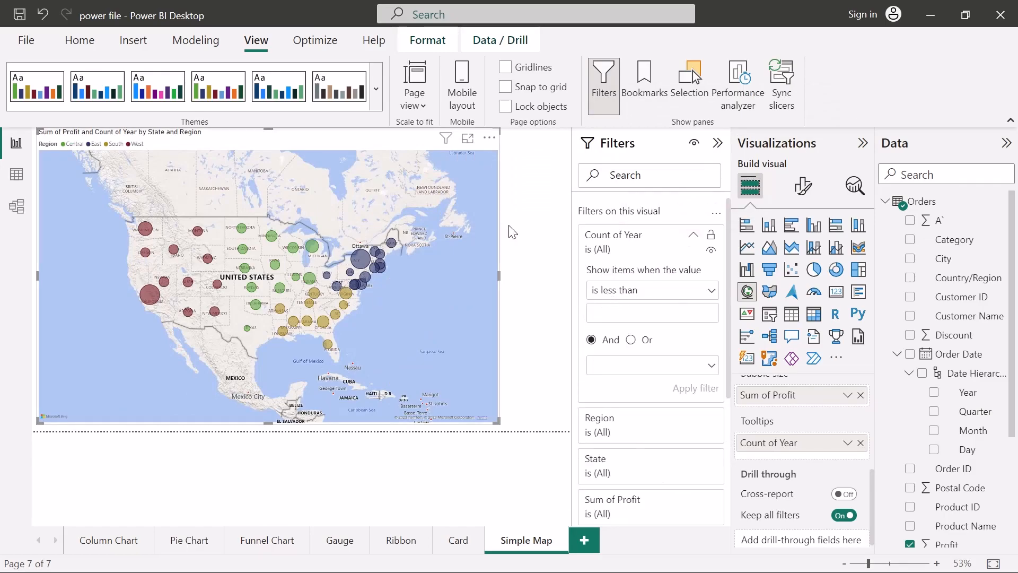
left_click(718, 143)
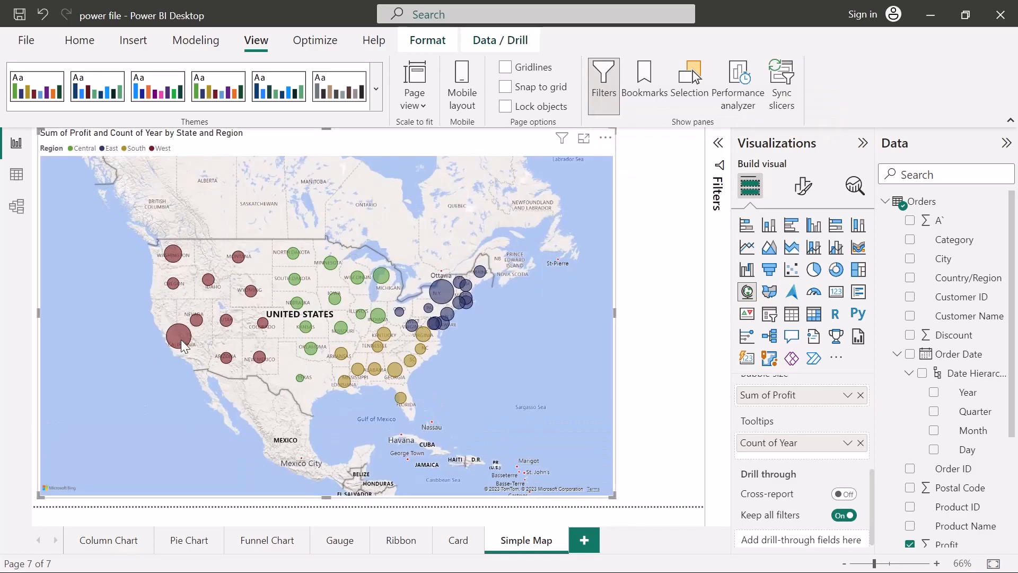
mouse_move(181, 342)
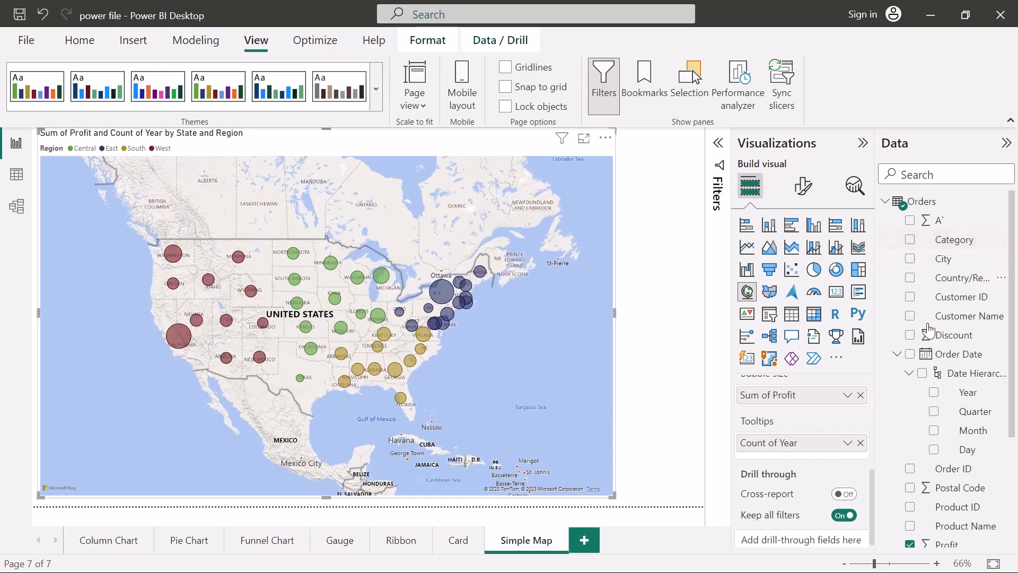
Replace Year with the City field in the map's Tooltips and summarize it as Count (Distinct)
left_click_drag(943, 259, 828, 454)
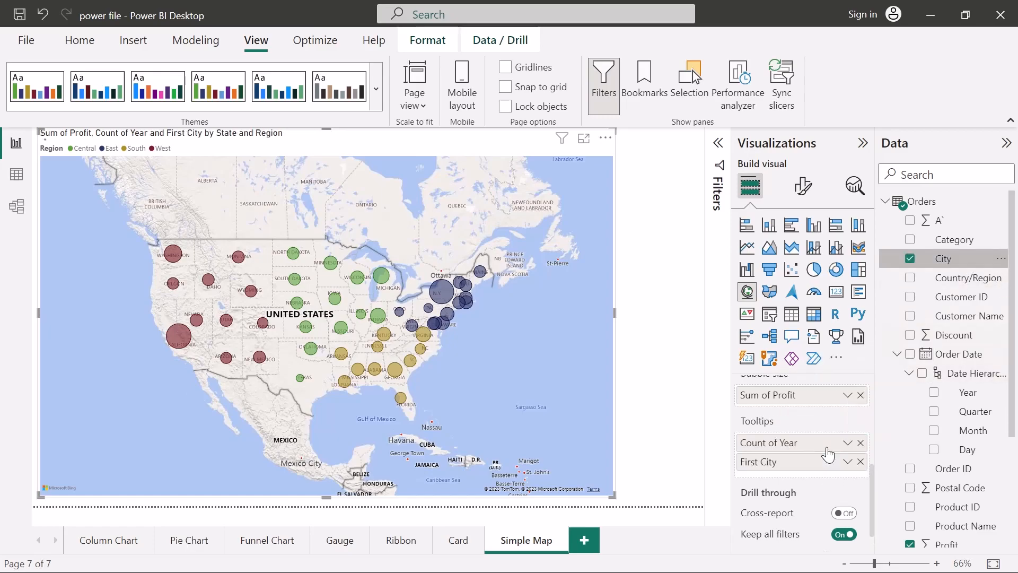
left_click(860, 442)
left_click(848, 443)
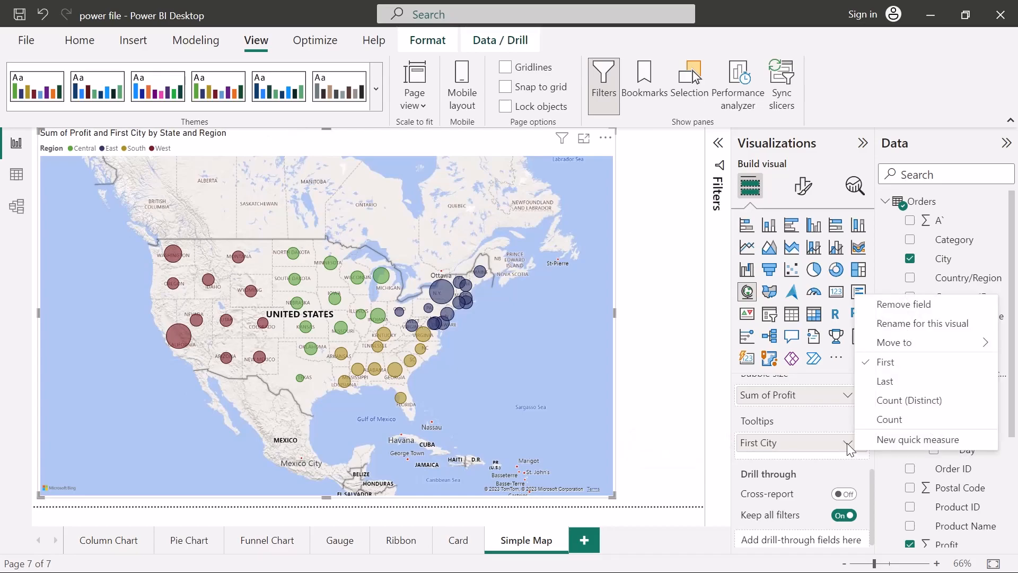
left_click(890, 419)
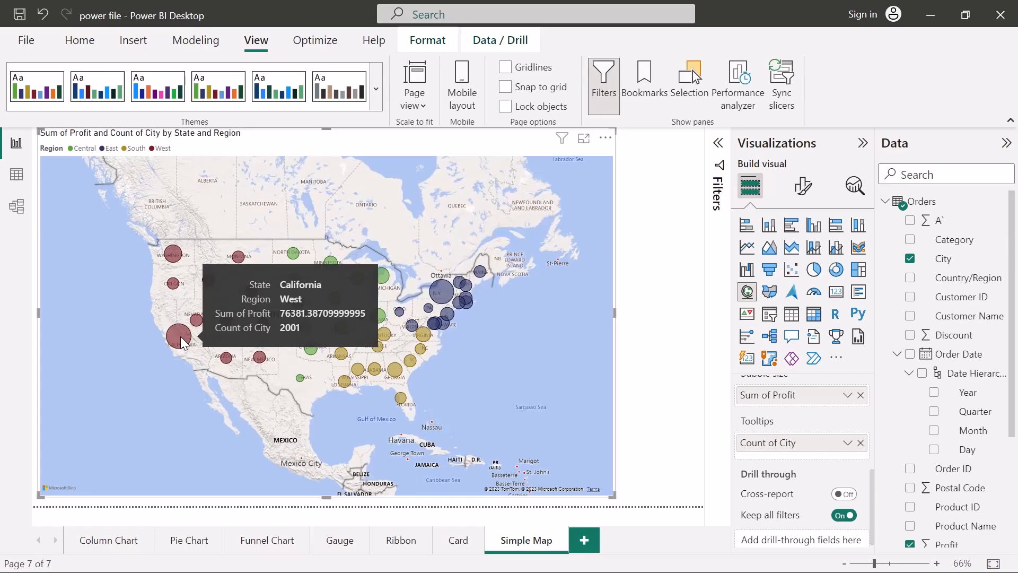
left_click(847, 442)
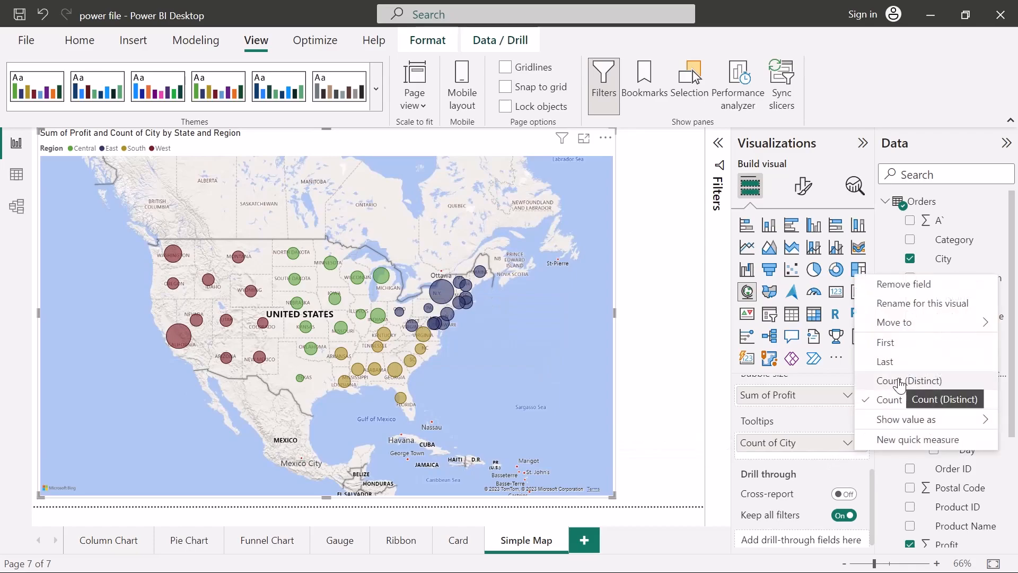
left_click(880, 381)
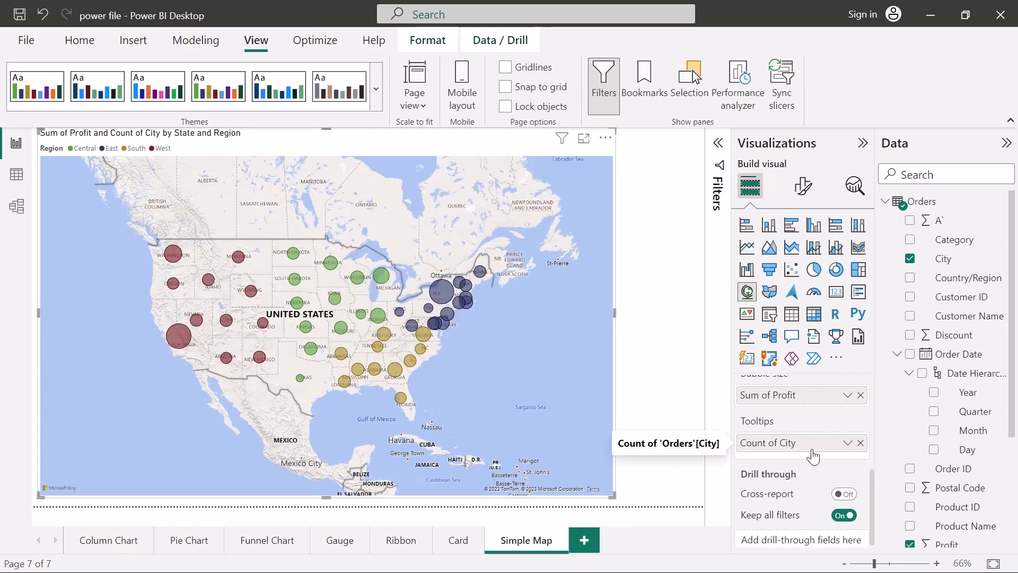
Replace Region with the Category field as the map's Legend
scroll(816, 450, "up", 3)
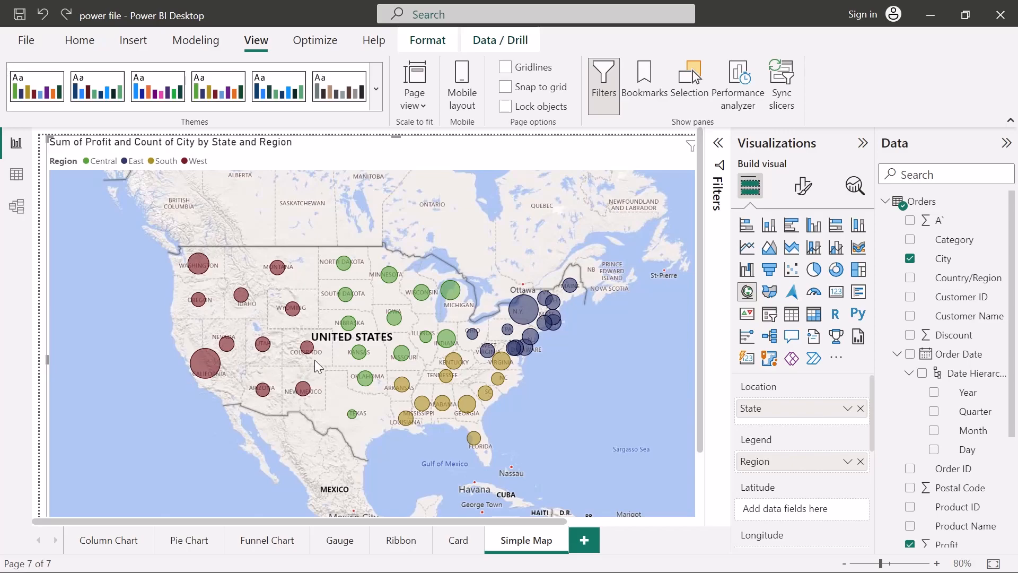
left_click(860, 461)
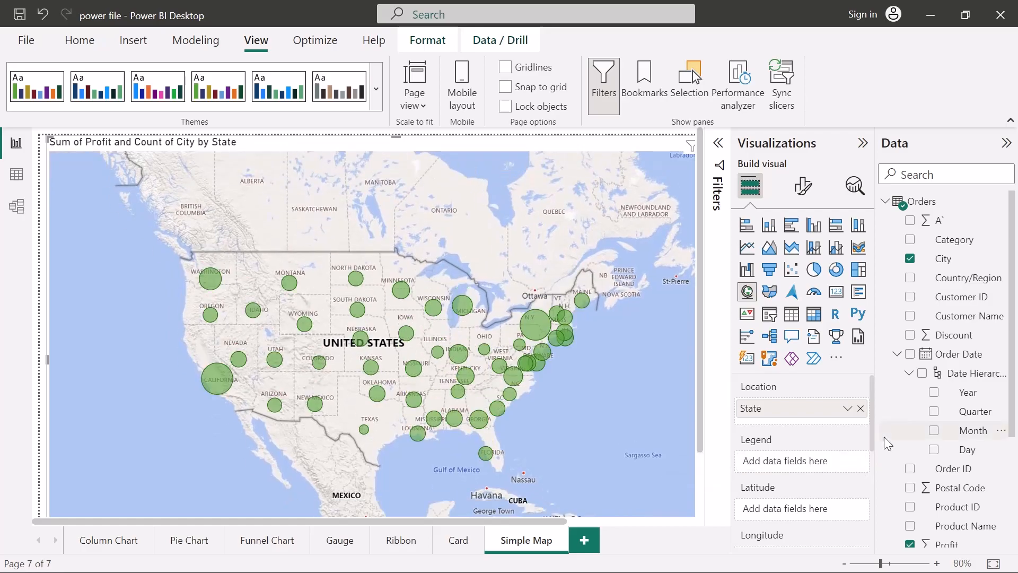
left_click_drag(964, 242, 819, 460)
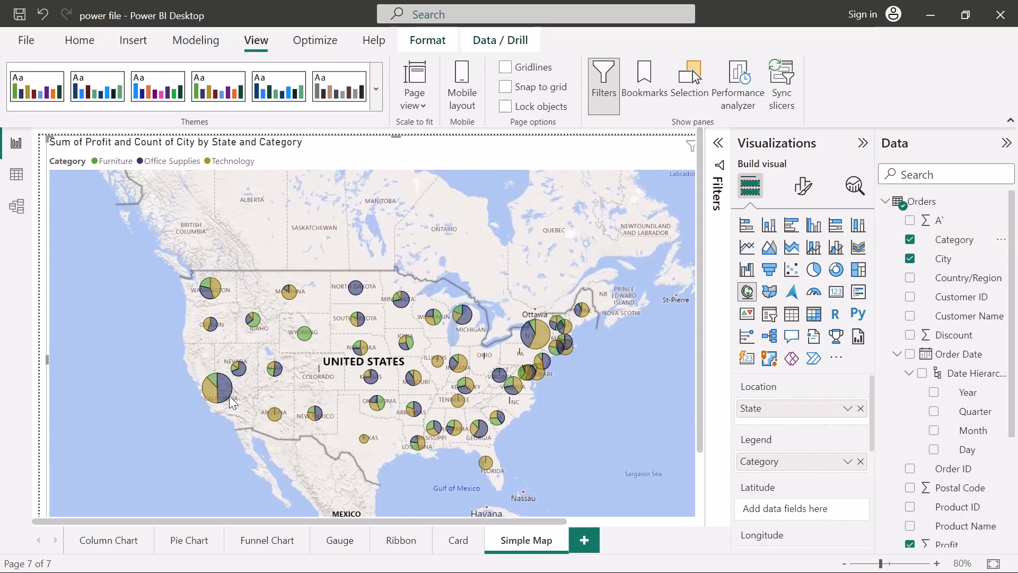
Examine the category split and tooltips of the state bubbles across the United States
mouse_move(231, 401)
mouse_move(358, 289)
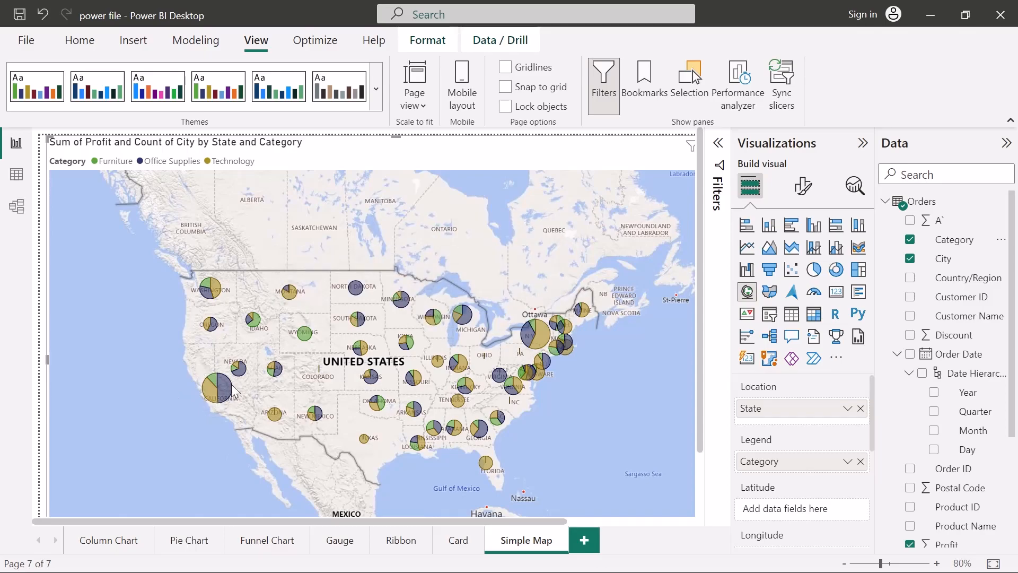
mouse_move(225, 392)
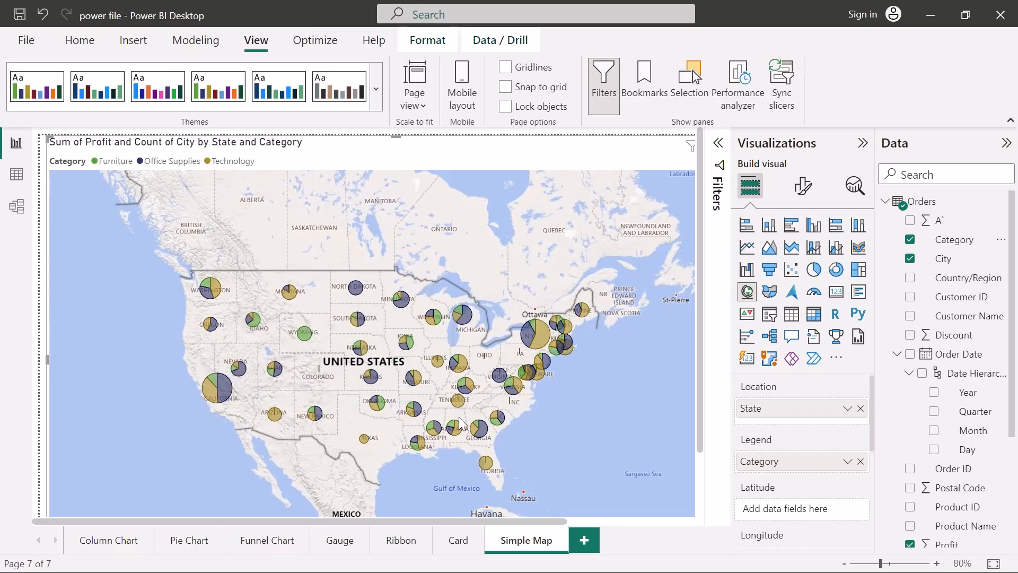
mouse_move(454, 401)
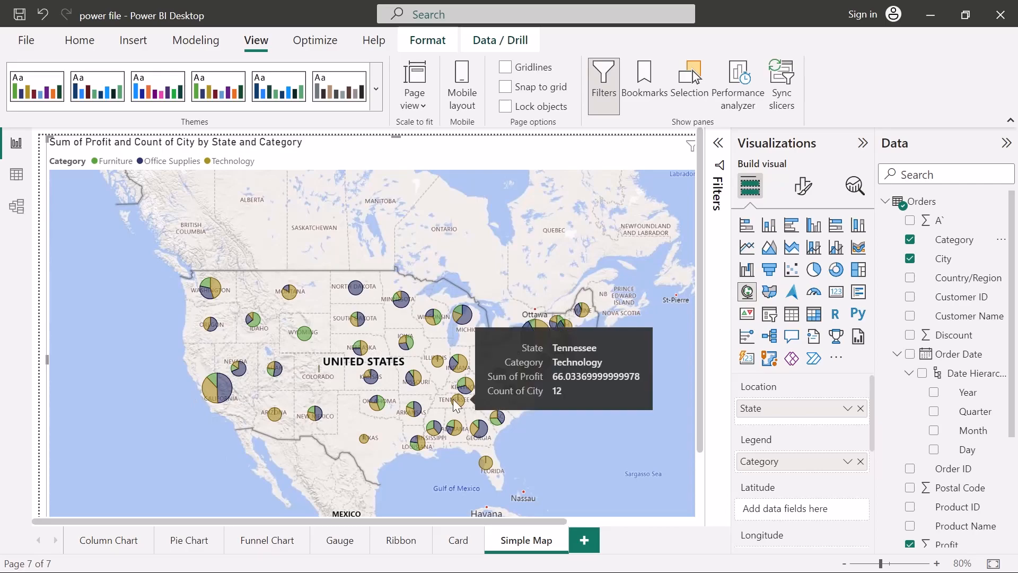
scroll(454, 401, "up", 2)
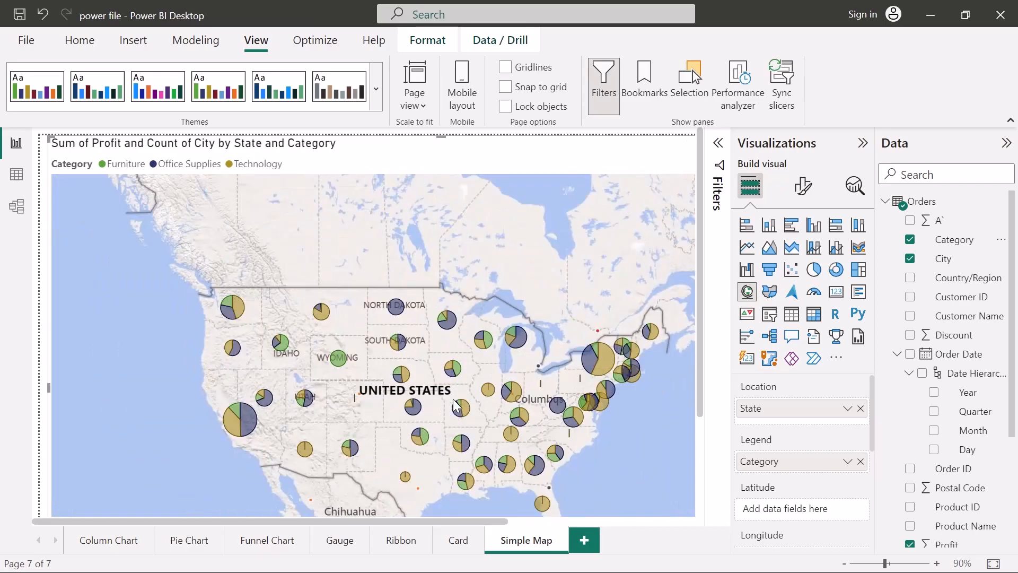
mouse_move(659, 347)
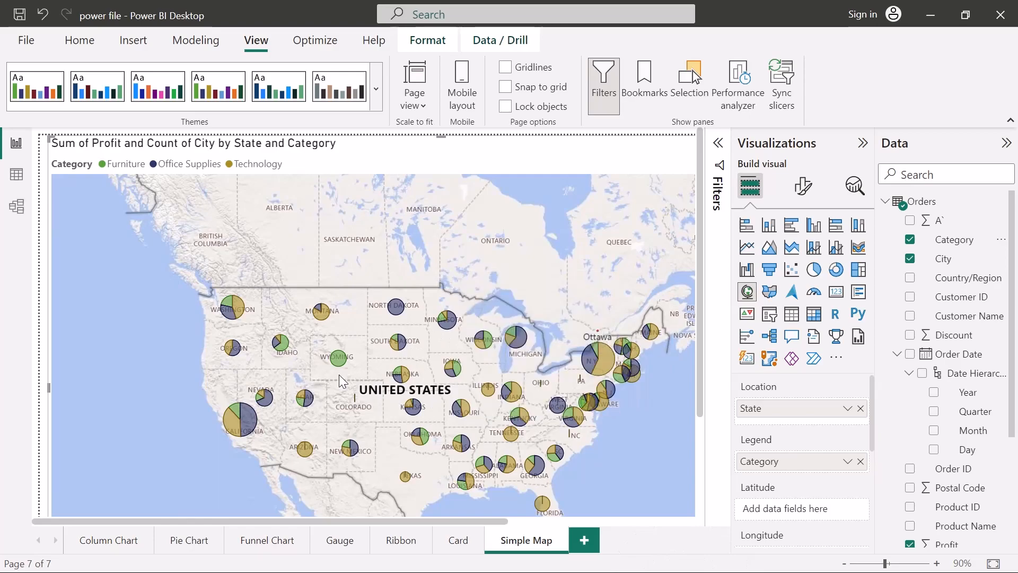
scroll(373, 380, "up", 2)
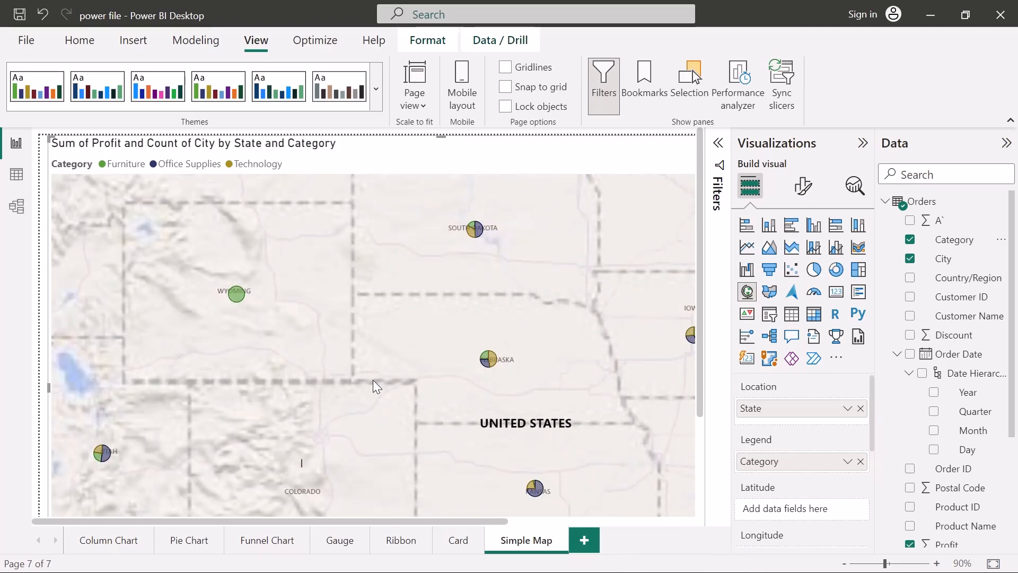
scroll(419, 275, "down", 2)
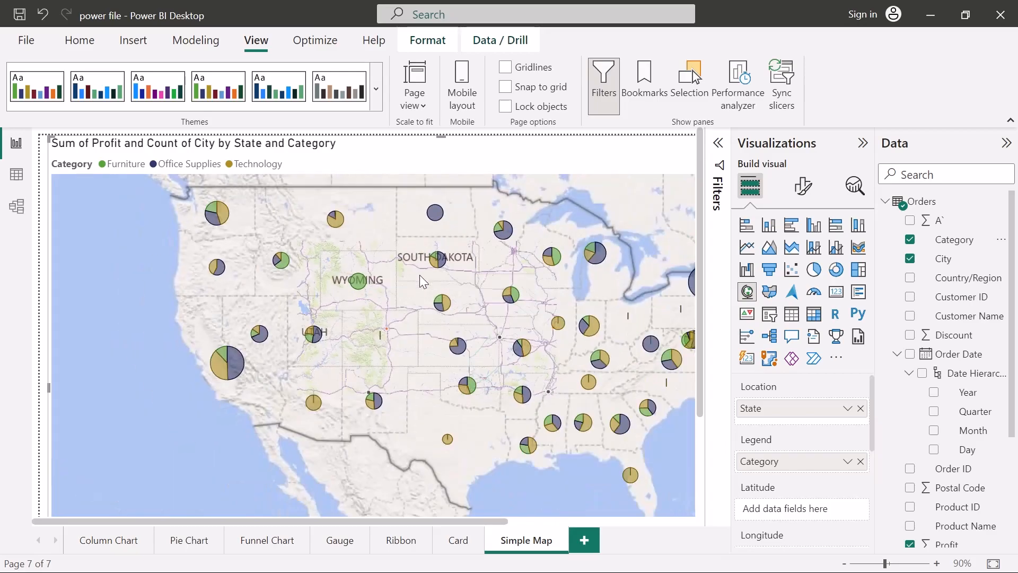
scroll(419, 275, "down", 1)
left_click_drag(524, 285, 434, 304)
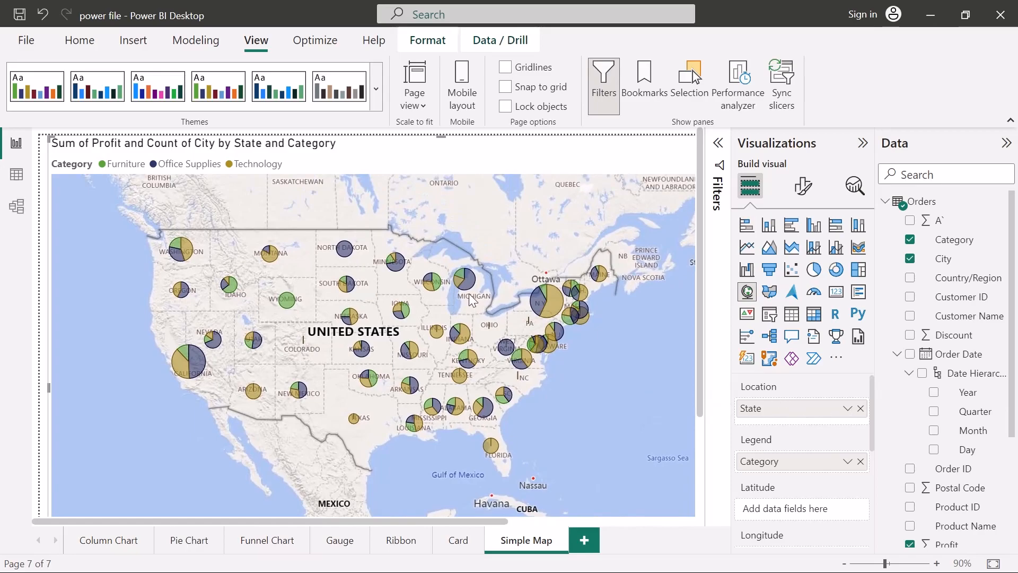
Try plotting the map by City instead of State as the Location
left_click_drag(943, 259, 810, 412)
left_click(860, 408)
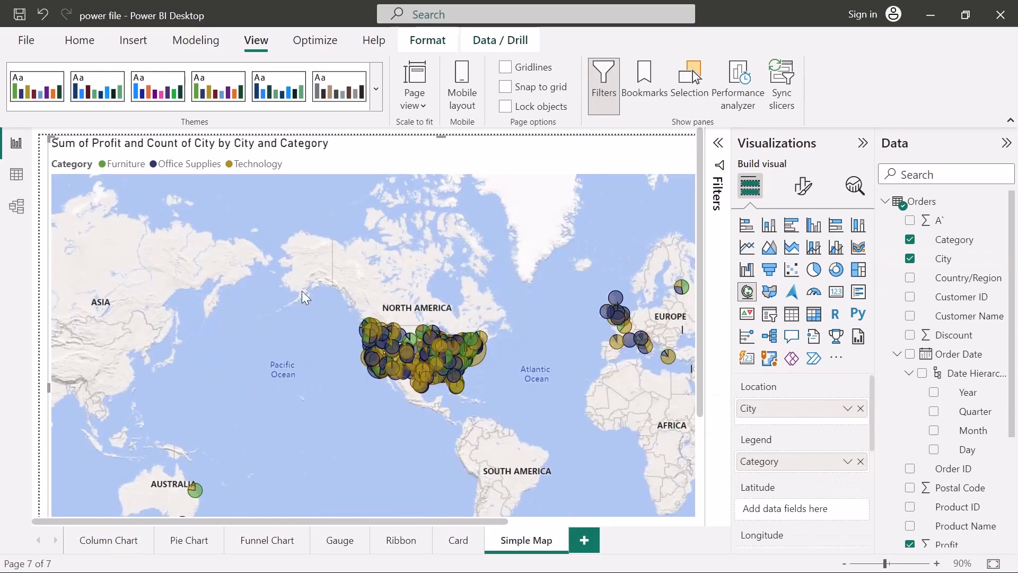
Examine the city bubbles across the United States and read their category, profit and city count tooltips
scroll(443, 358, "up", 2)
scroll(444, 358, "up", 4)
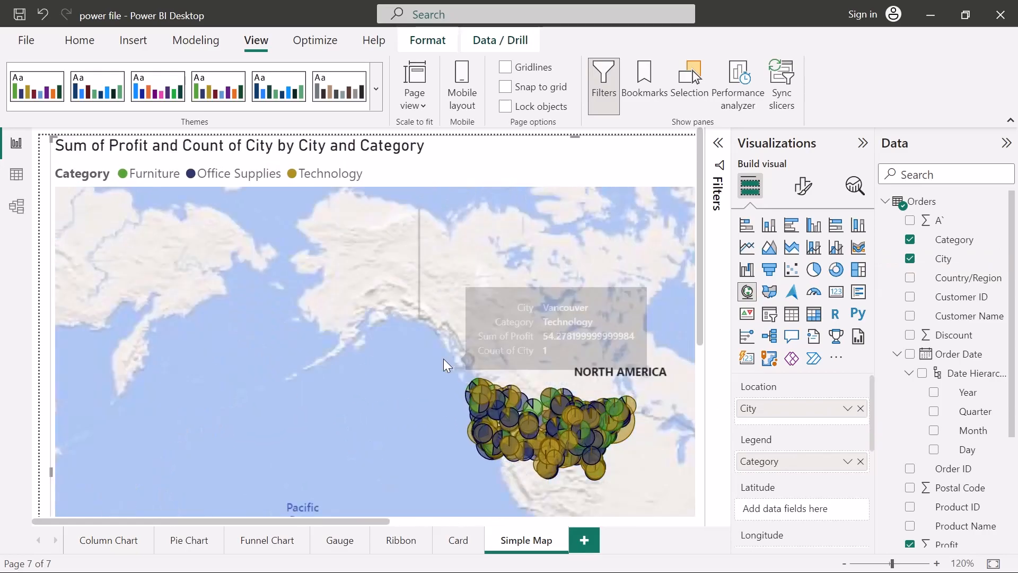
left_click_drag(405, 320, 215, 215)
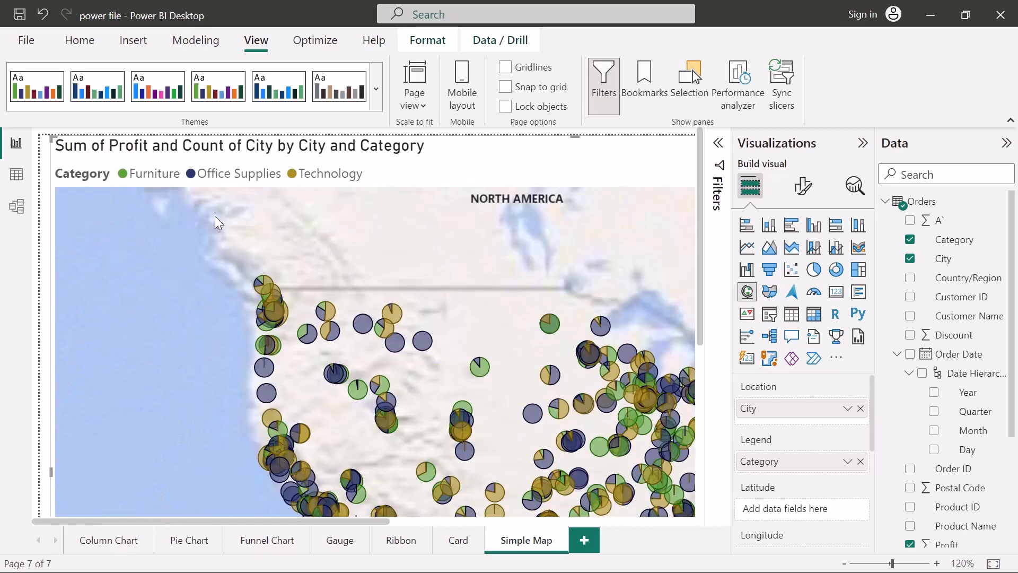
scroll(454, 291, "down", 3)
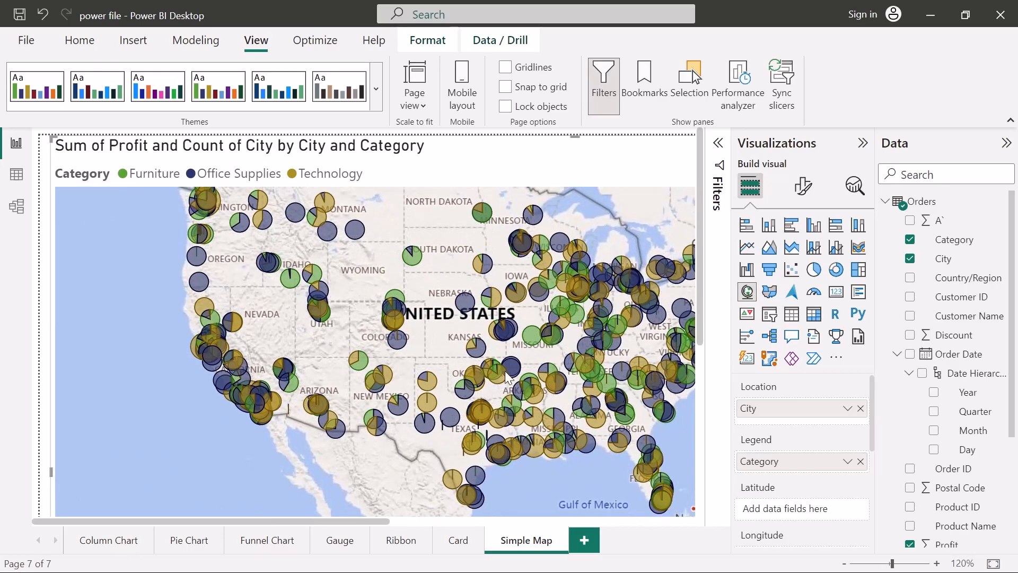
mouse_move(599, 353)
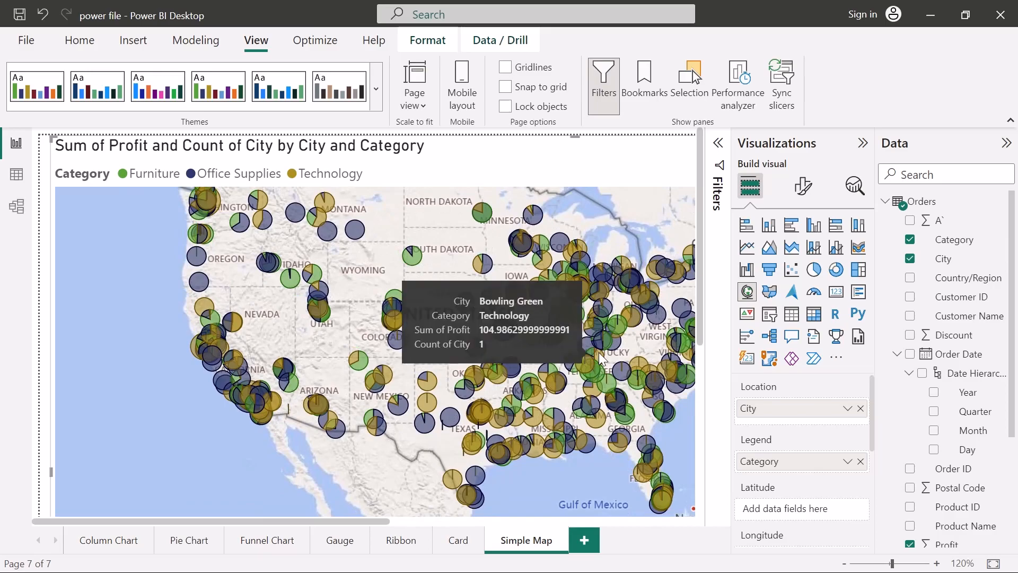
mouse_move(525, 455)
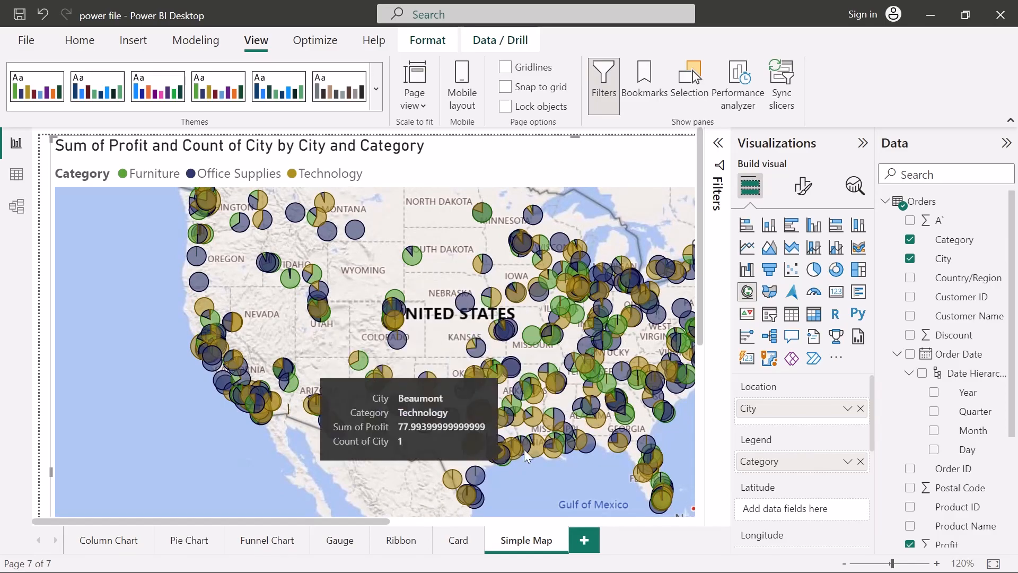
mouse_move(360, 371)
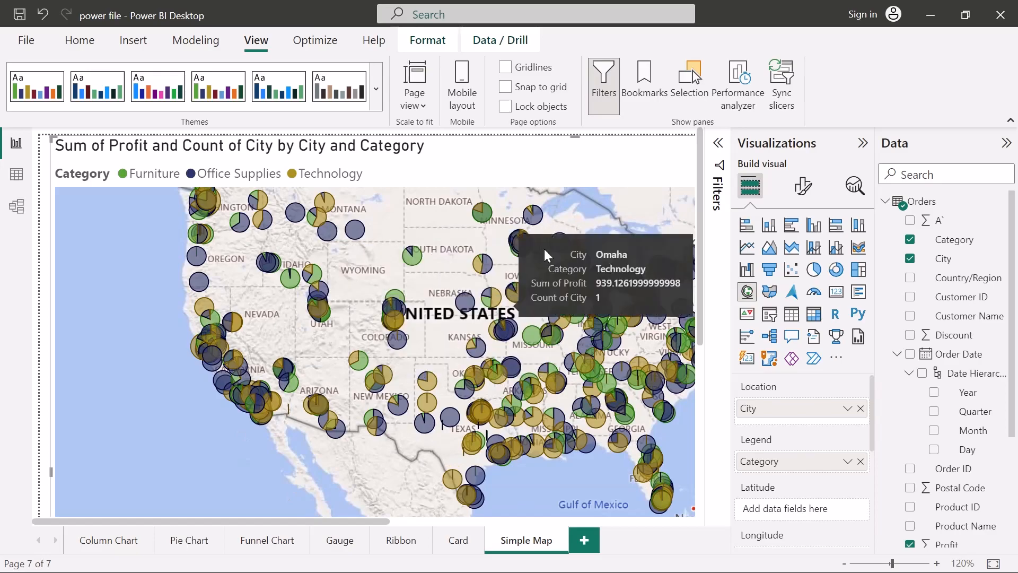
mouse_move(535, 252)
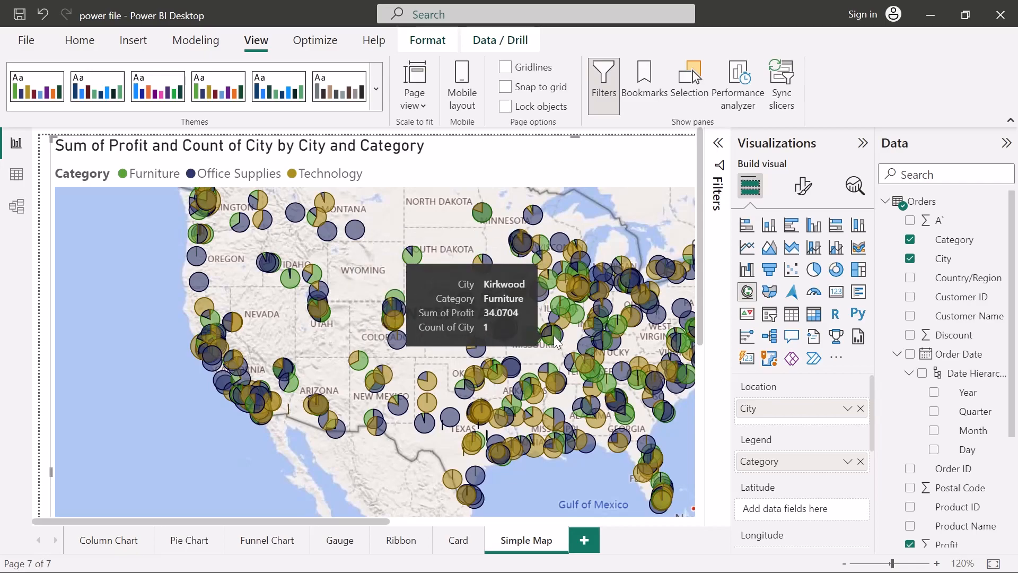
mouse_move(536, 216)
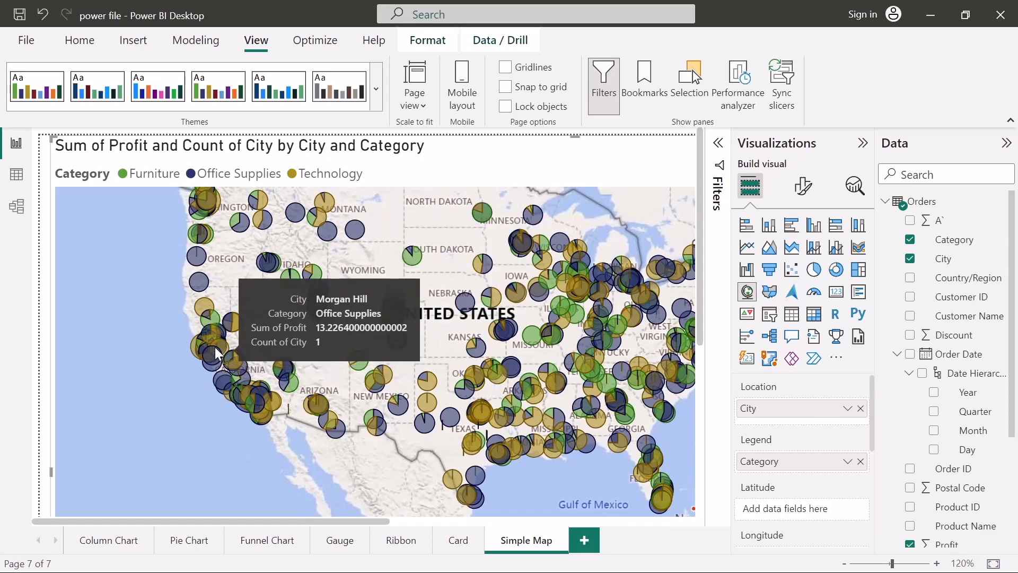
mouse_move(213, 342)
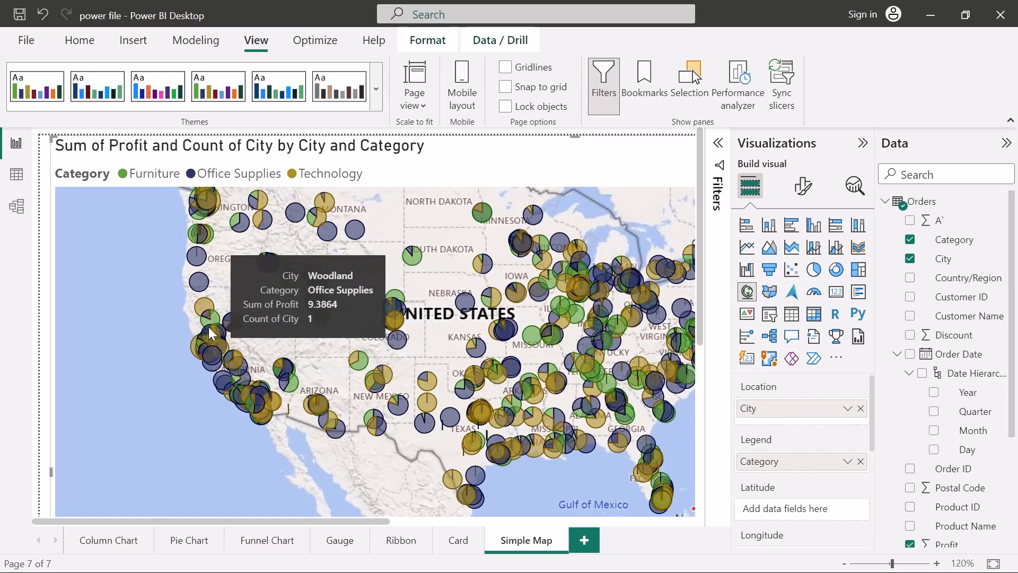
mouse_move(205, 318)
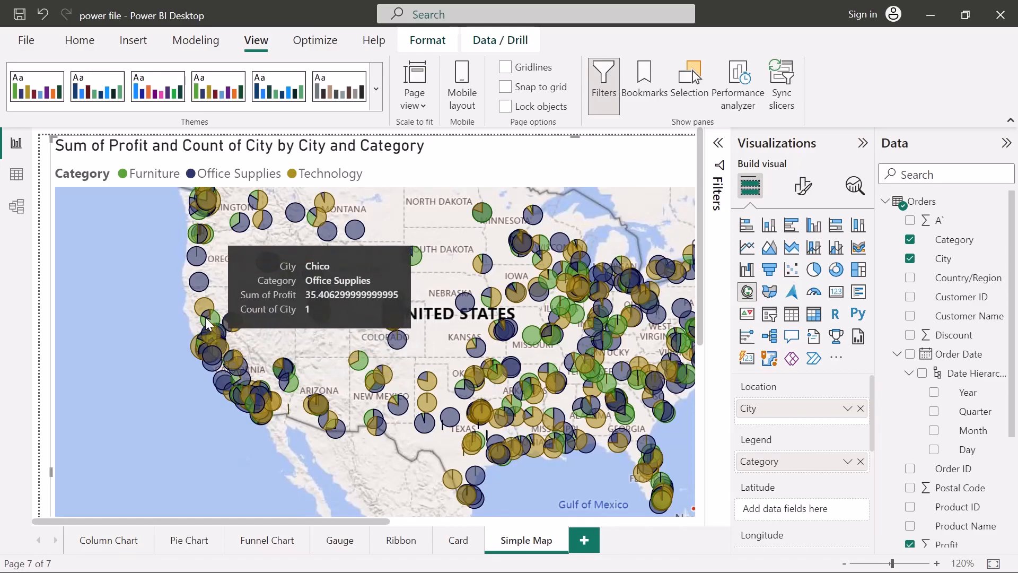
mouse_move(423, 427)
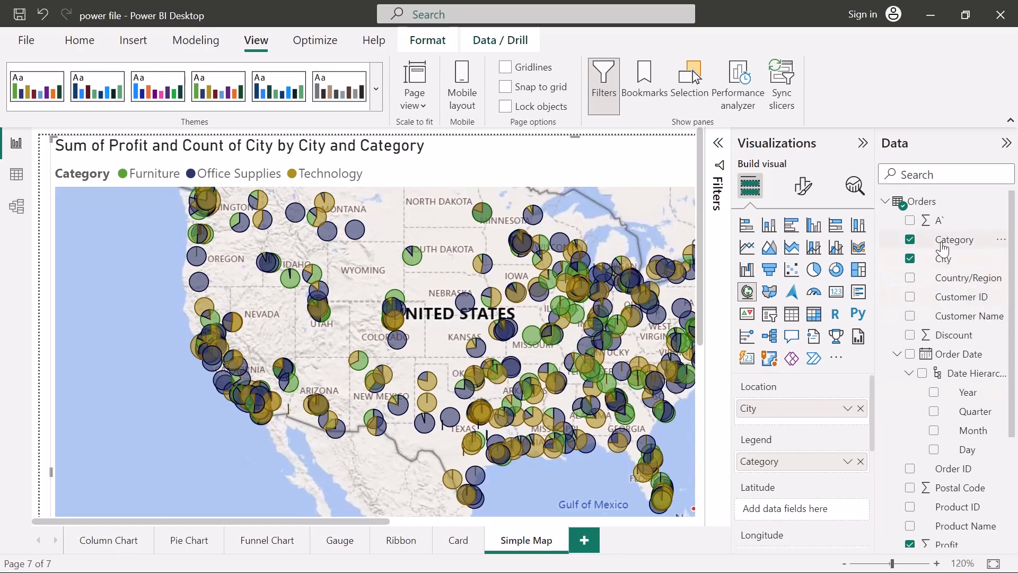
Undo the removal of State and remove City from the map's Location
key("ctrl+z")
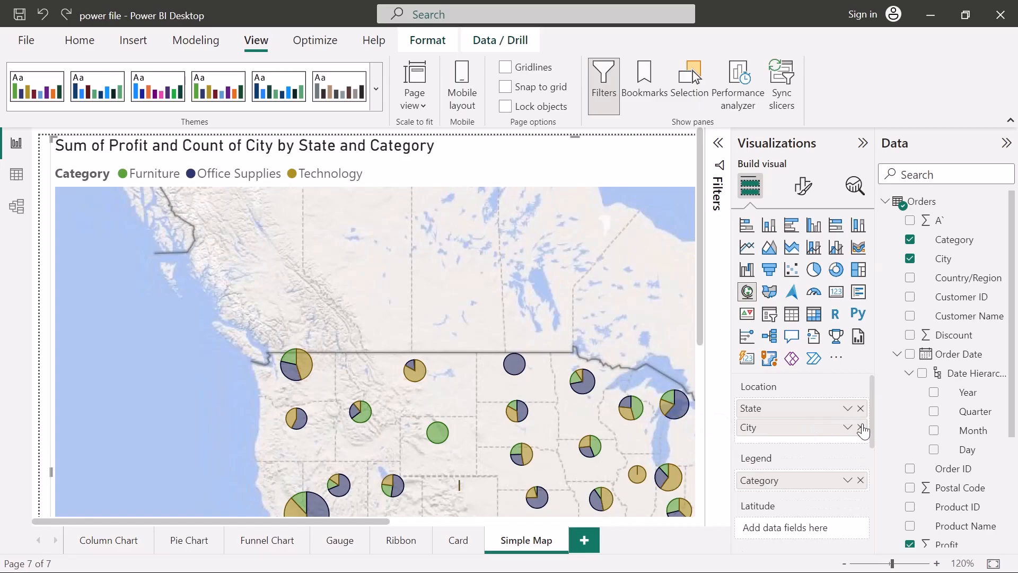
left_click(861, 427)
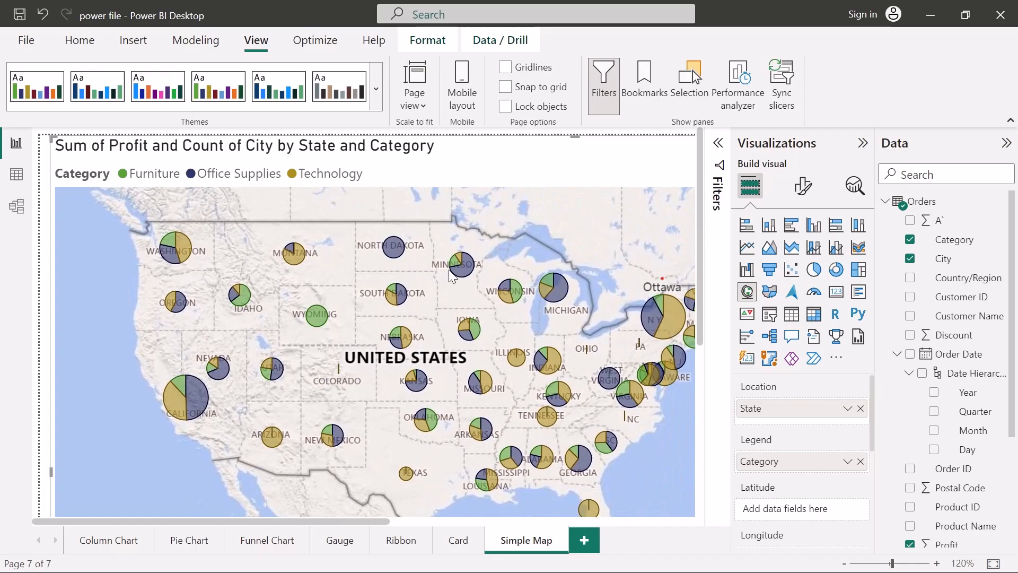
scroll(450, 274, "down", 3)
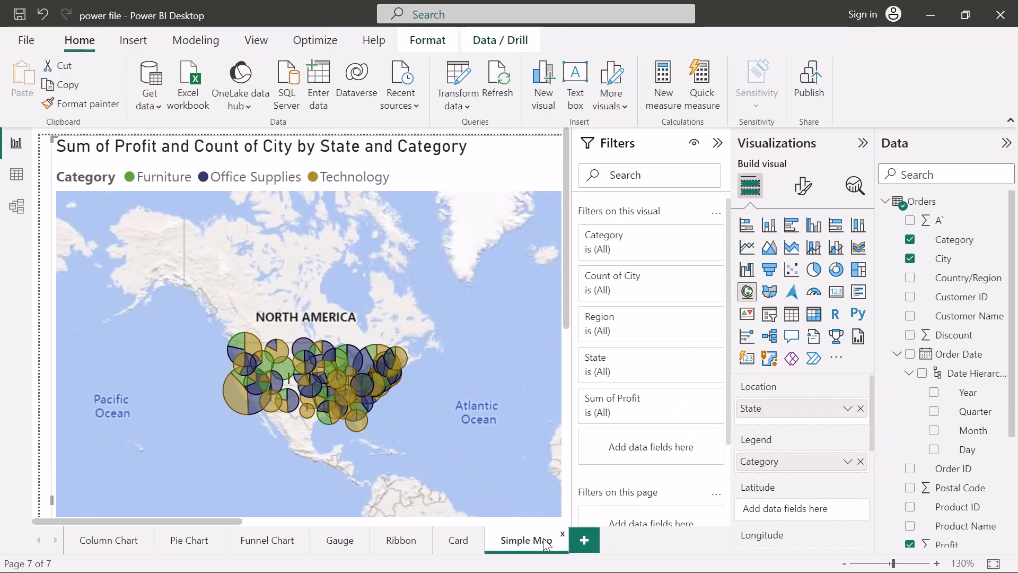
Add a new report page and place an enlarged, empty filled map visual on it
left_click(587, 540)
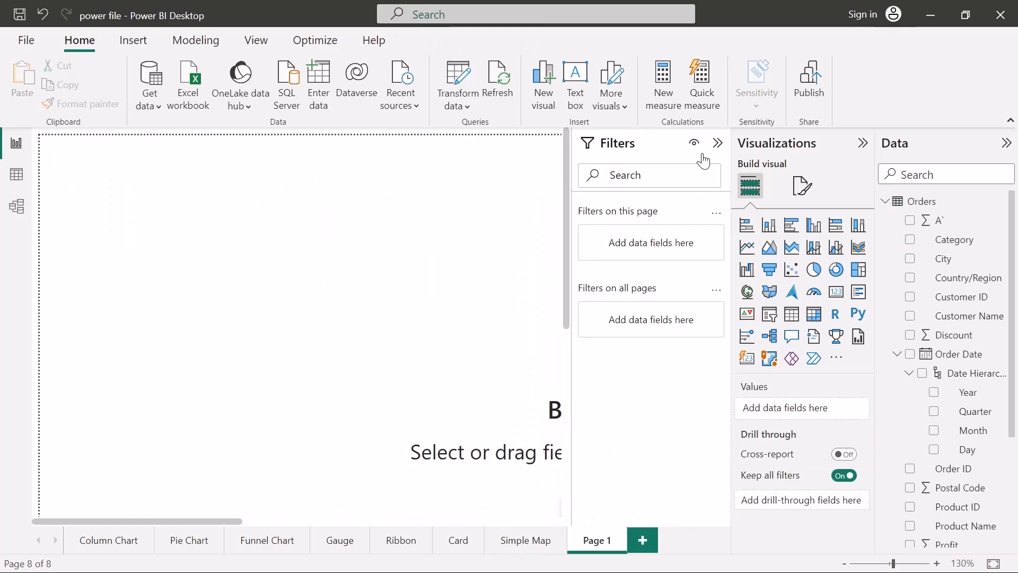
left_click(717, 142)
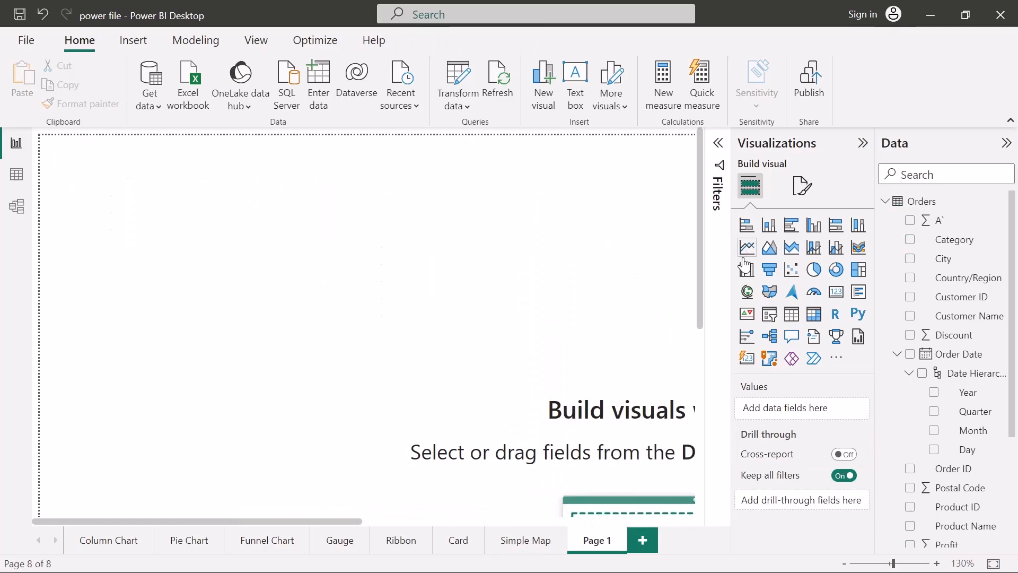
left_click(772, 298)
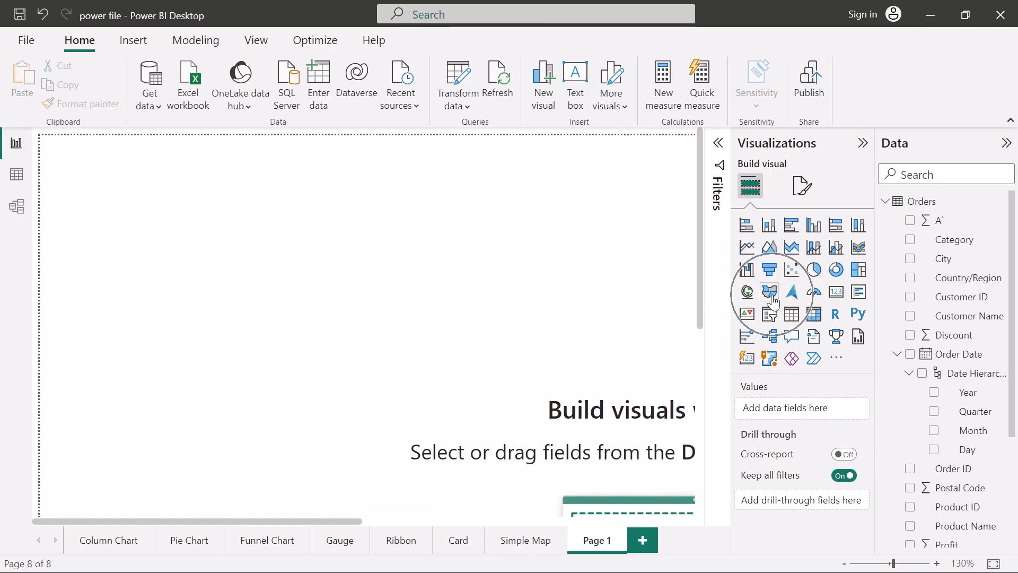
left_click(772, 298)
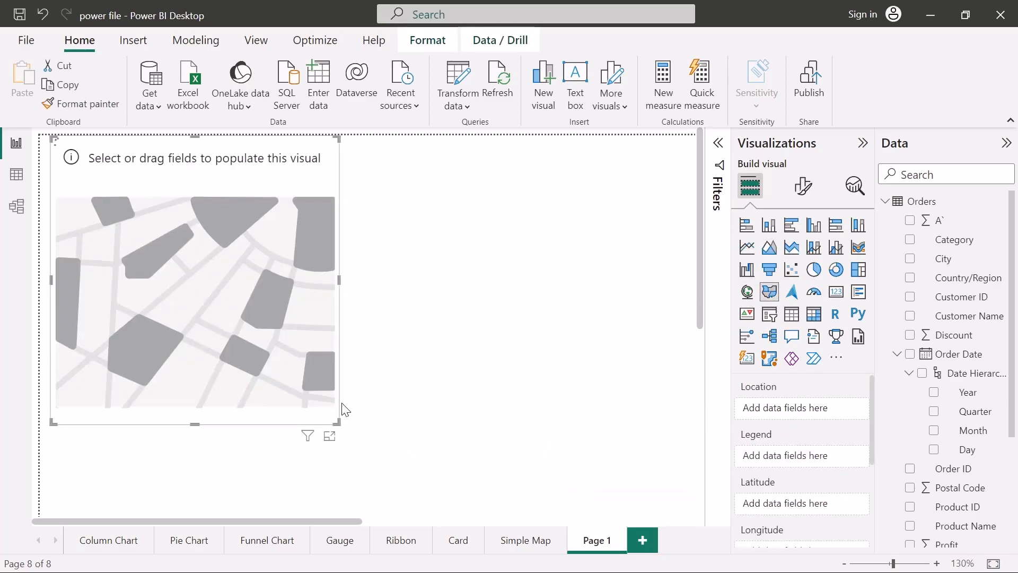
left_click_drag(338, 422, 542, 475)
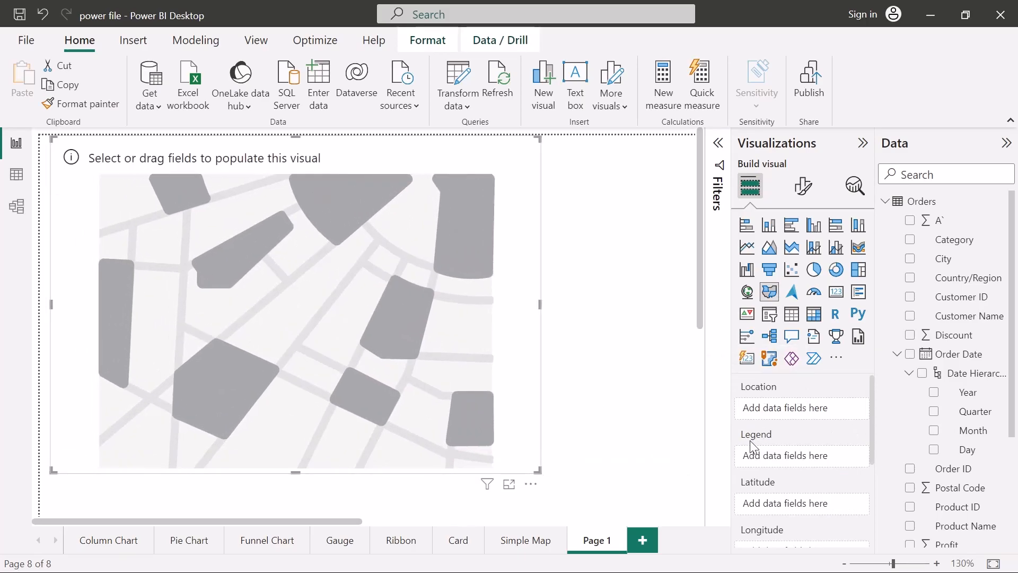
Assign the State field from Orders as the filled map's Location
scroll(794, 439, "down", 4)
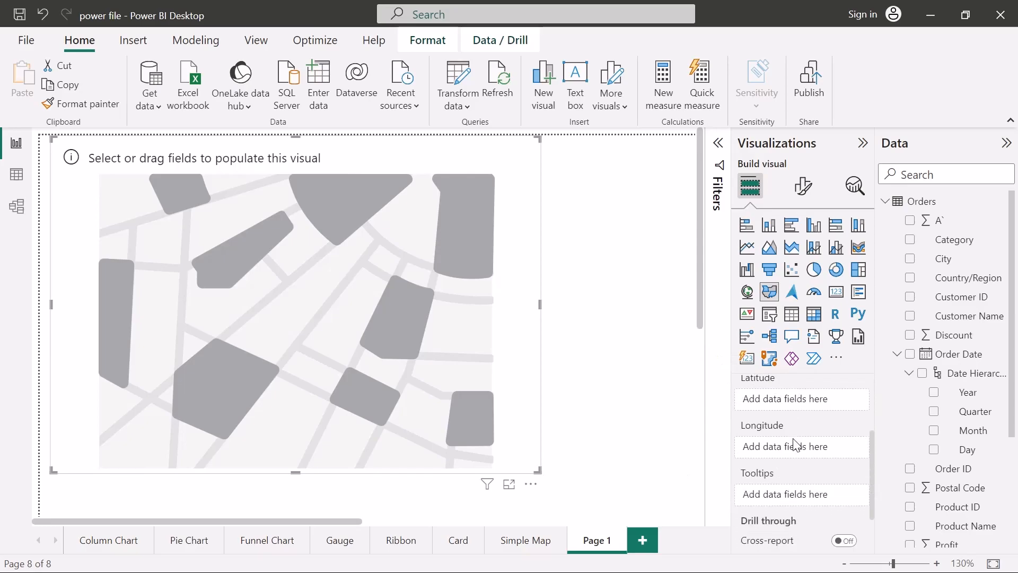
scroll(774, 443, "down", 2)
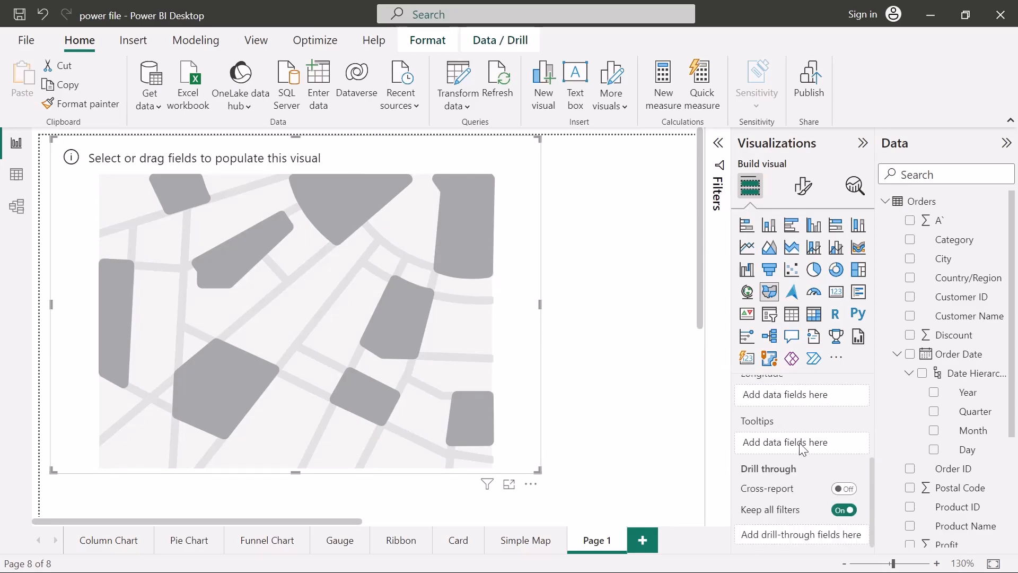
scroll(800, 443, "up", 6)
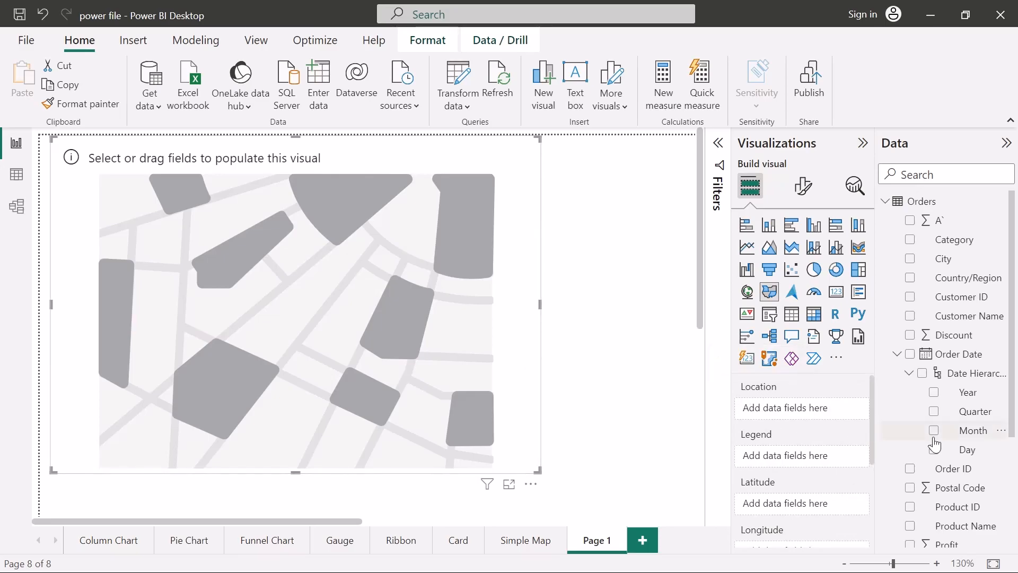
scroll(935, 443, "down", 3)
left_click_drag(946, 519, 808, 420)
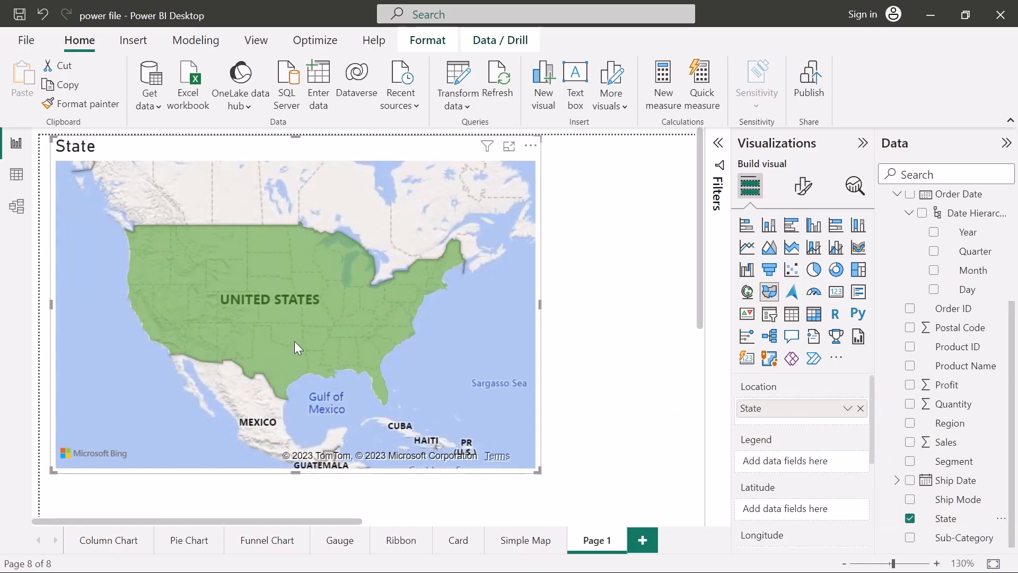
mouse_move(295, 343)
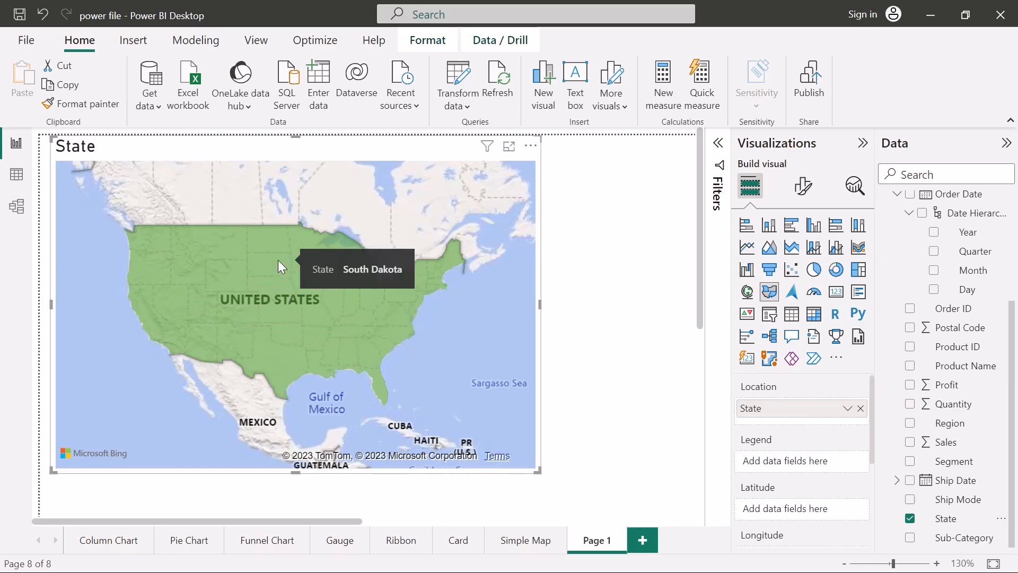
Rename the new report page as "Filled map"
left_click(529, 545)
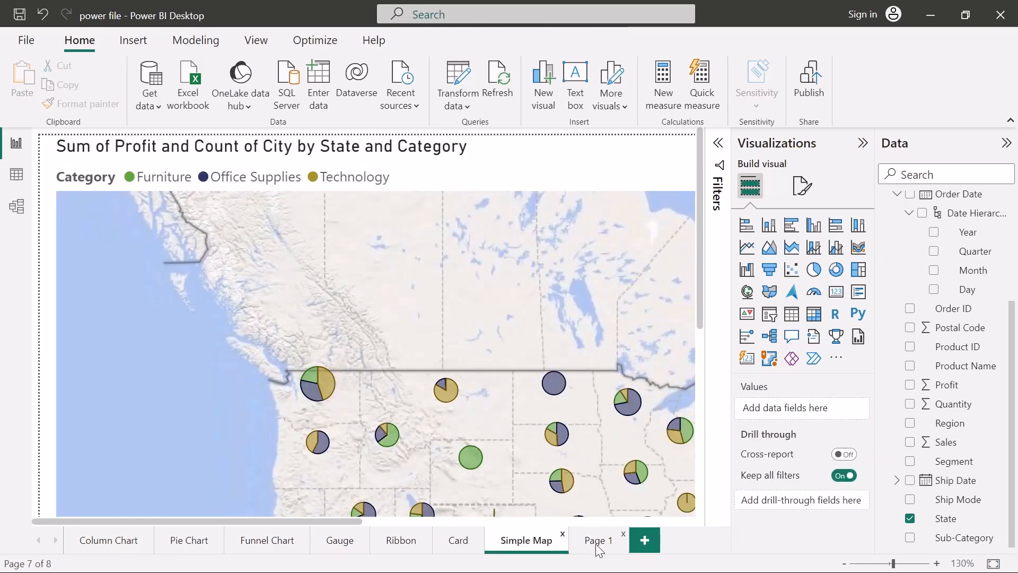
left_click(597, 544)
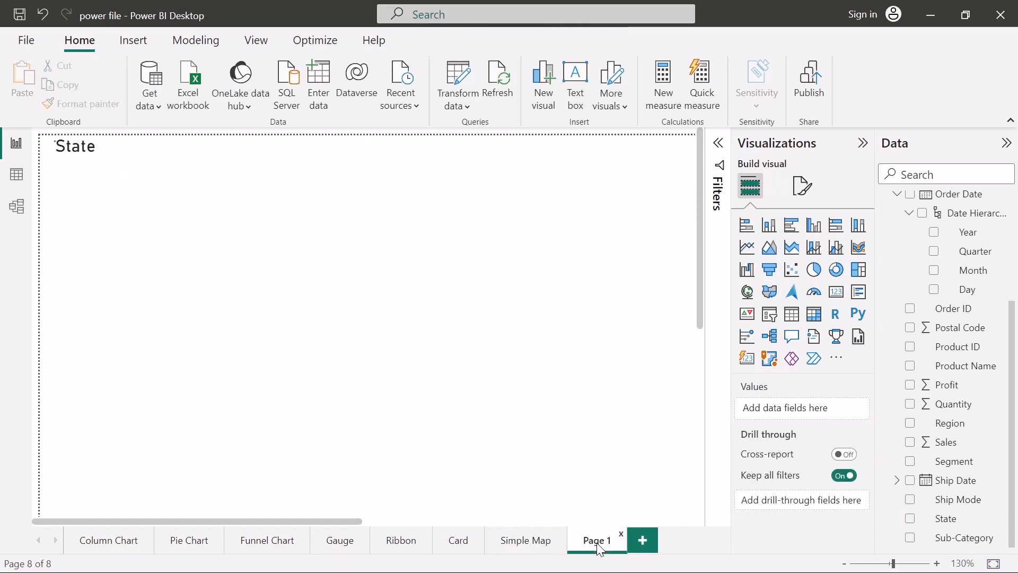
double_click(596, 542)
key("BackSpace")
type("Filled map")
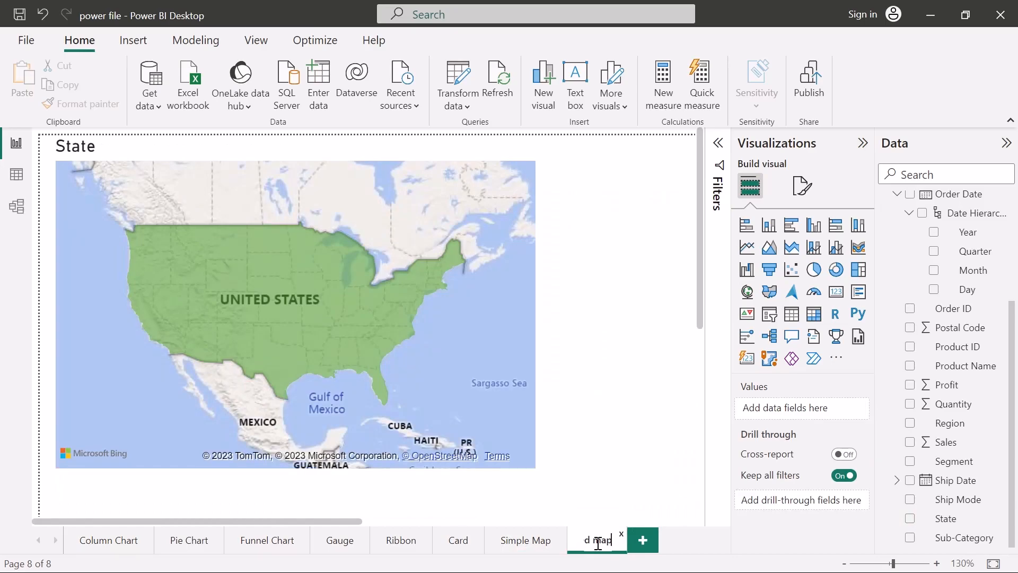
key("Return")
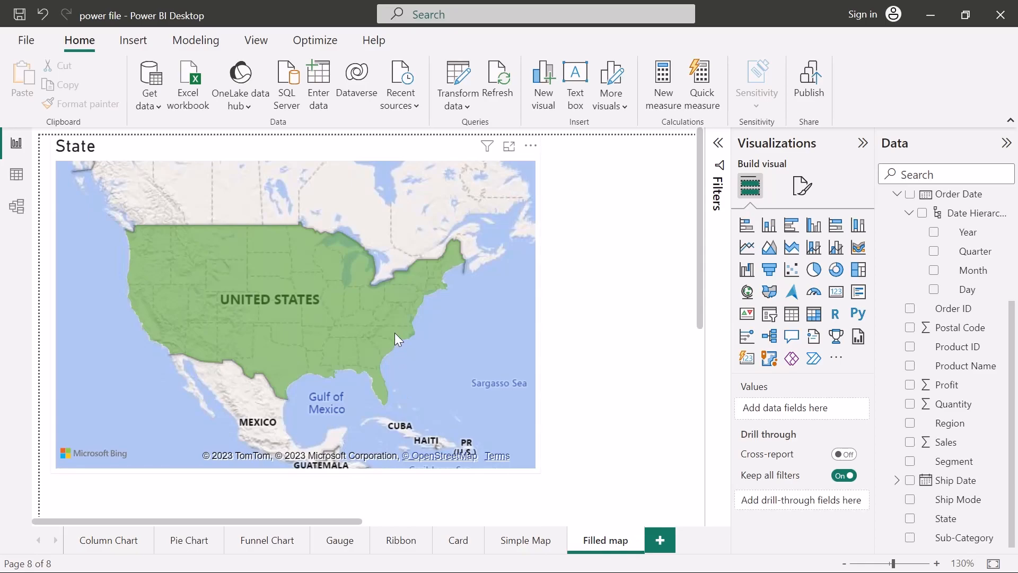
Color the filled map's states by Region by adding that field as the Legend
mouse_move(330, 320)
left_click(485, 317)
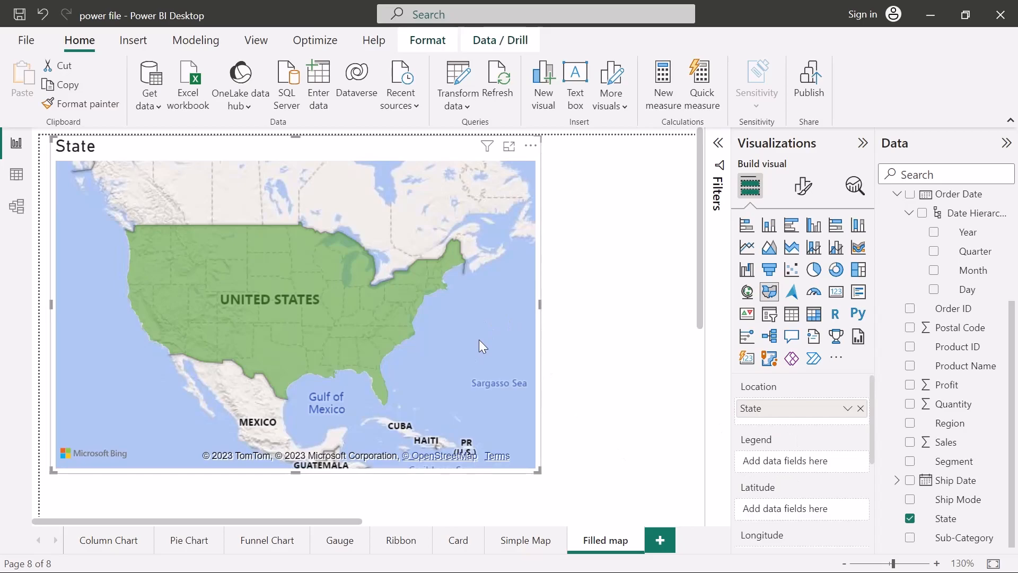
mouse_move(765, 444)
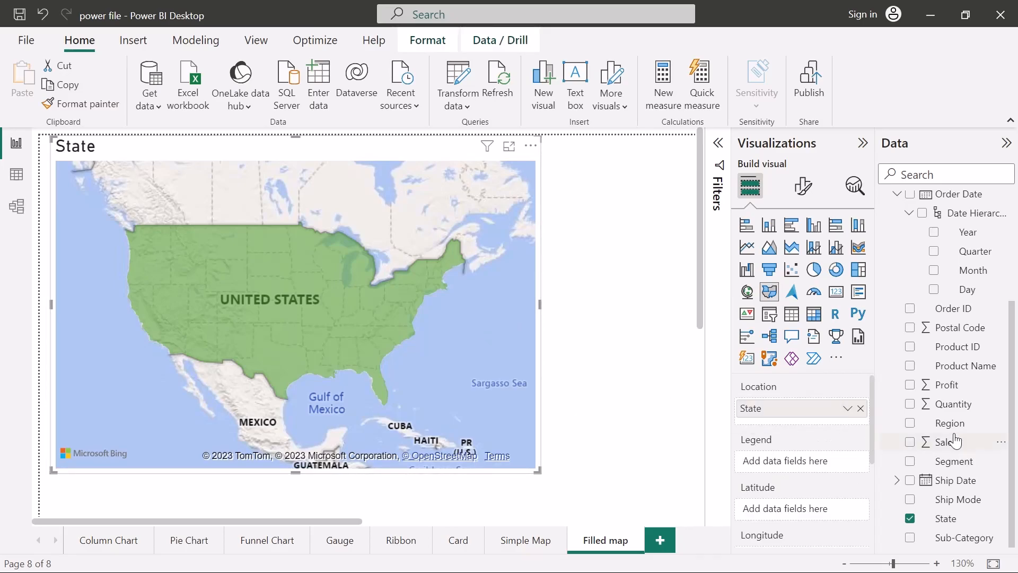
left_click_drag(949, 425, 806, 466)
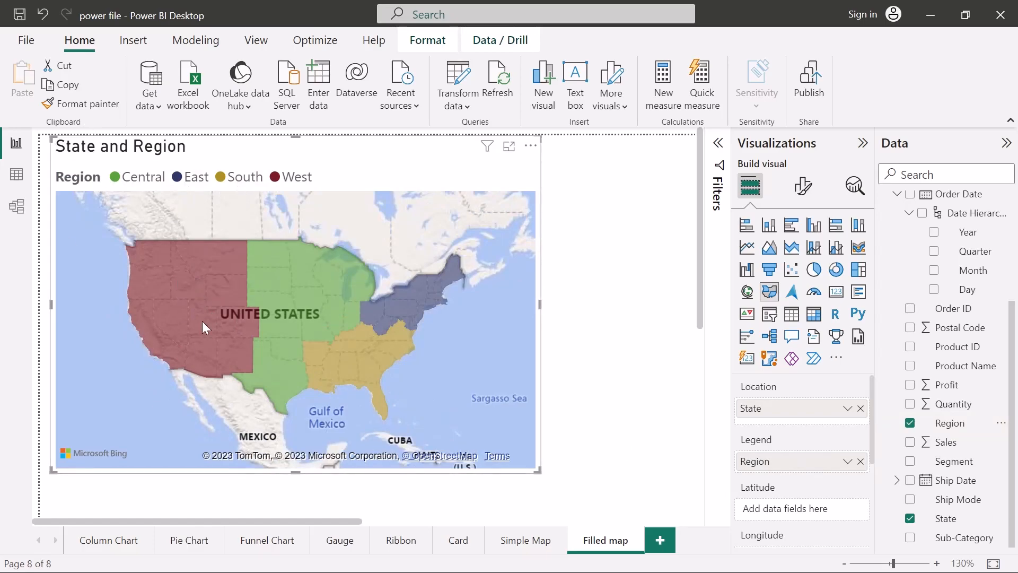
Highlight individual states across the regions, clear the highlighting, and read the State and Region tooltips
left_click(225, 326)
left_click(315, 319)
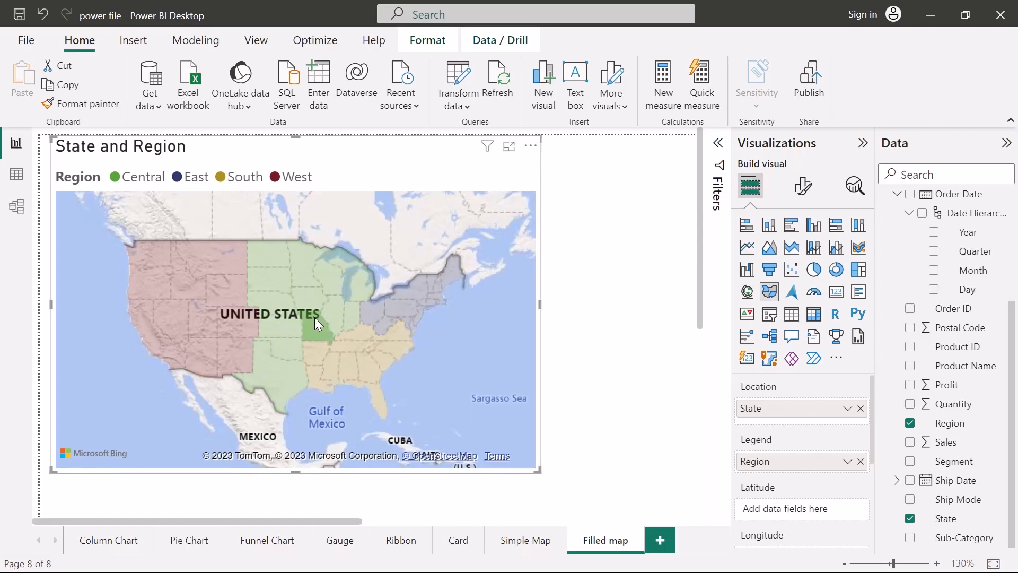
left_click(170, 291)
left_click(263, 269)
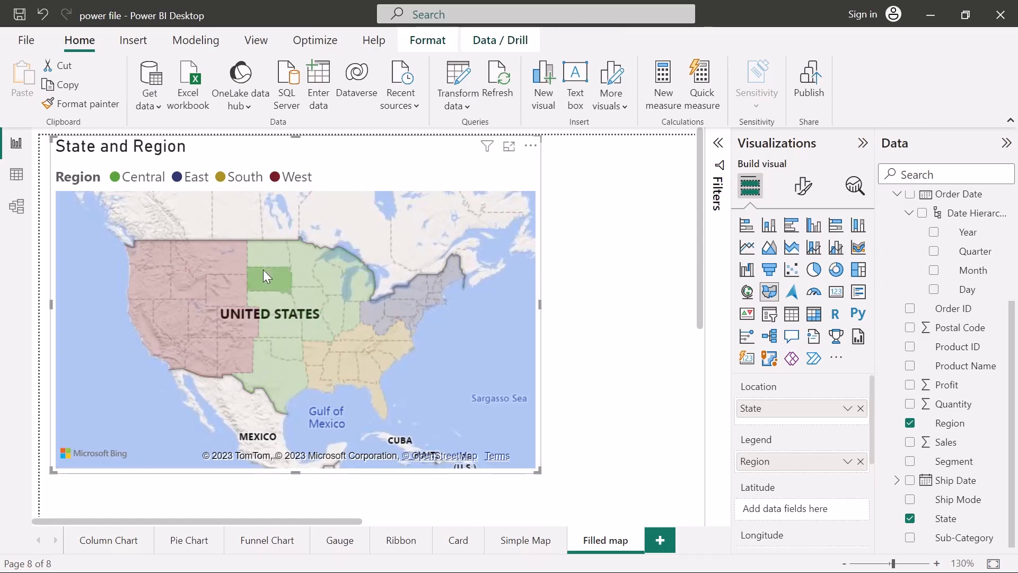
left_click(315, 267)
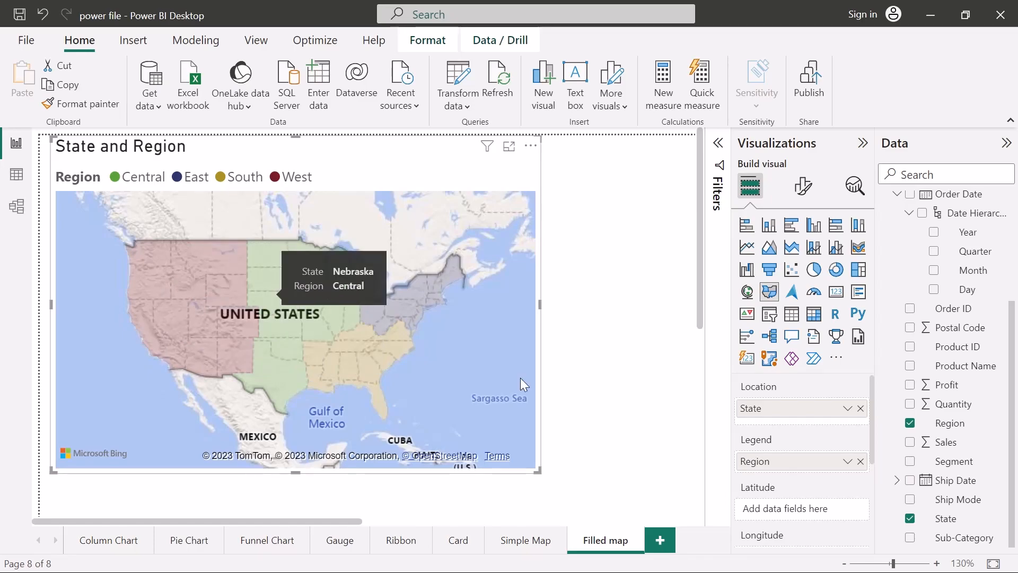
left_click(467, 375)
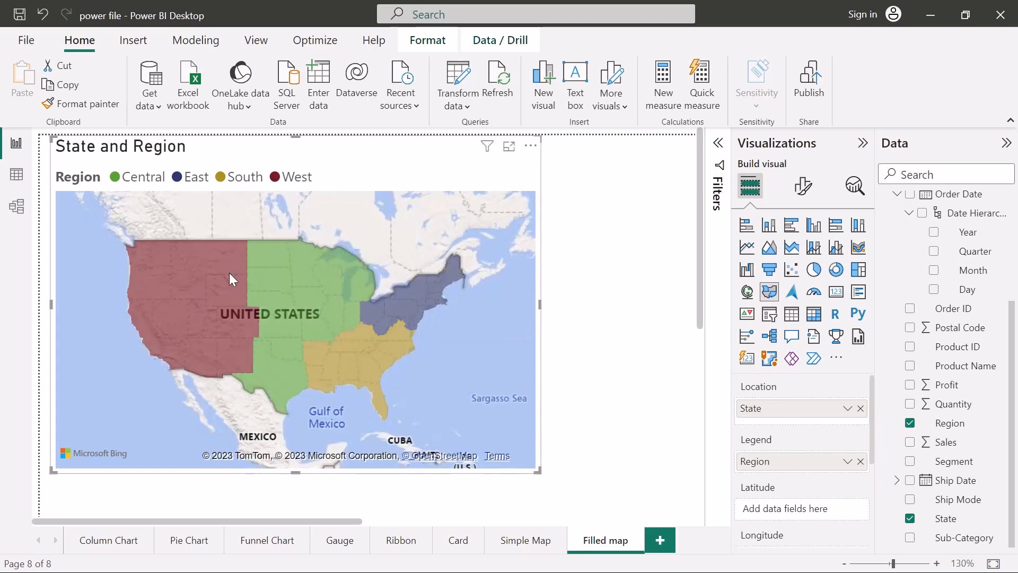
mouse_move(287, 284)
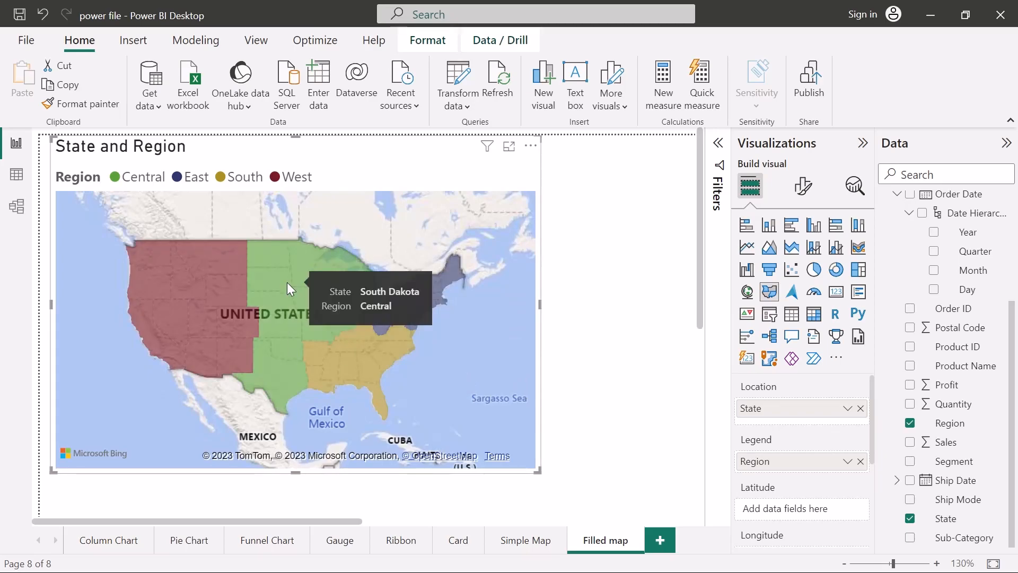
Replace Region with Profit as the filled map's Legend
left_click(861, 462)
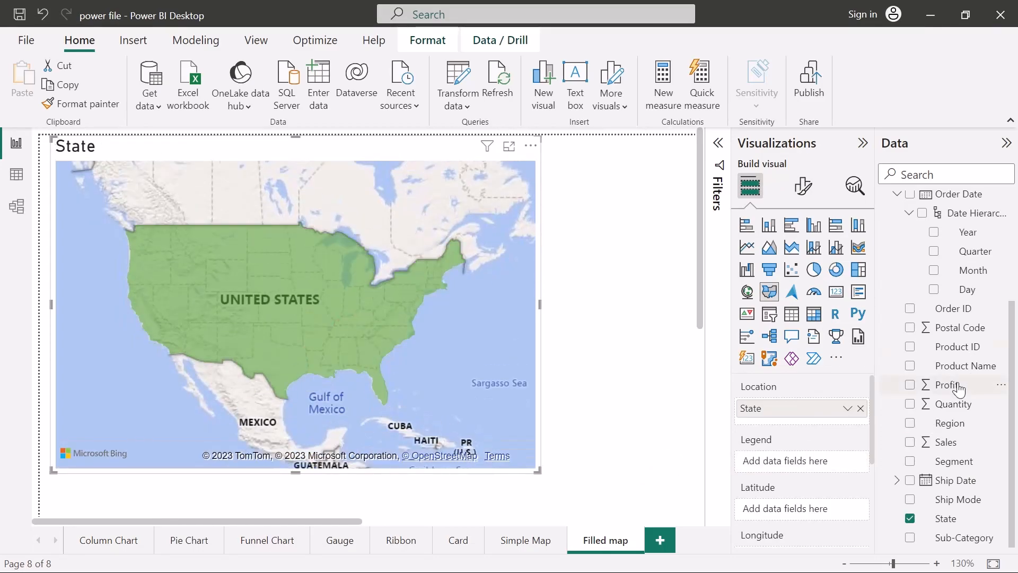
left_click_drag(948, 385, 813, 468)
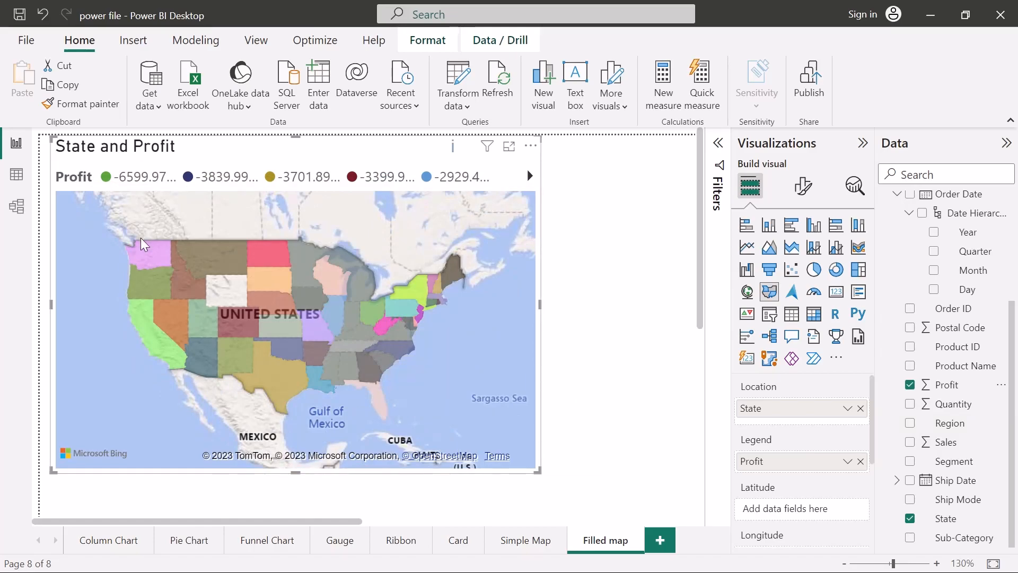
Examine the state colors across the United States and read the profit tooltips of individual states such as Utah and Texas
scroll(273, 300, "up", 2)
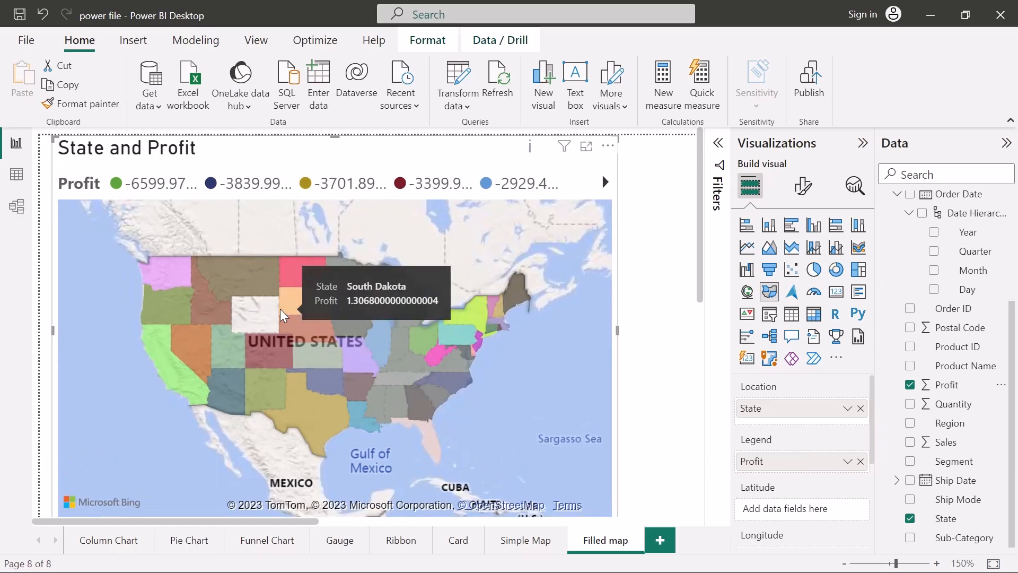
scroll(351, 356, "up", 1)
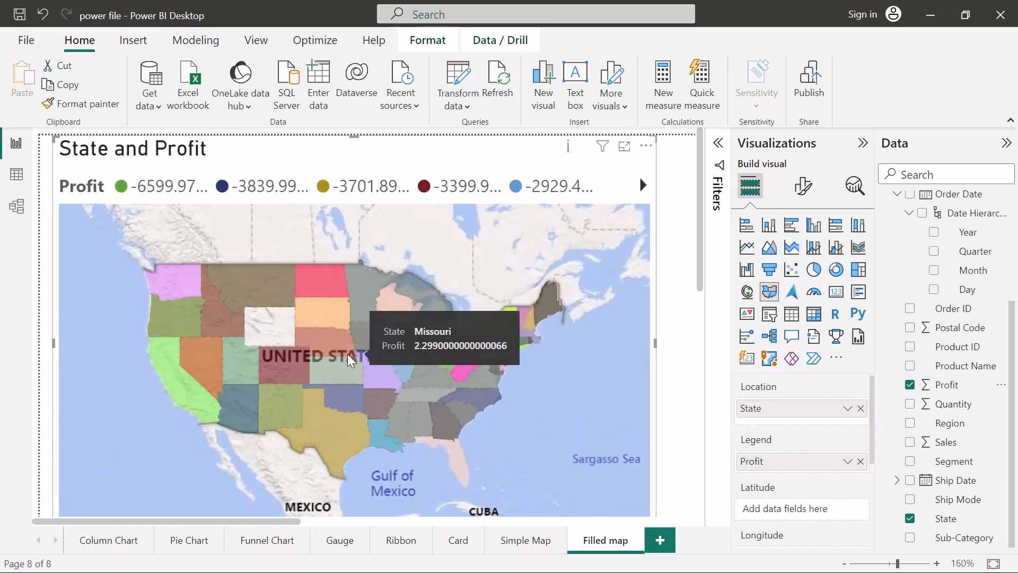
scroll(350, 360, "down", 1)
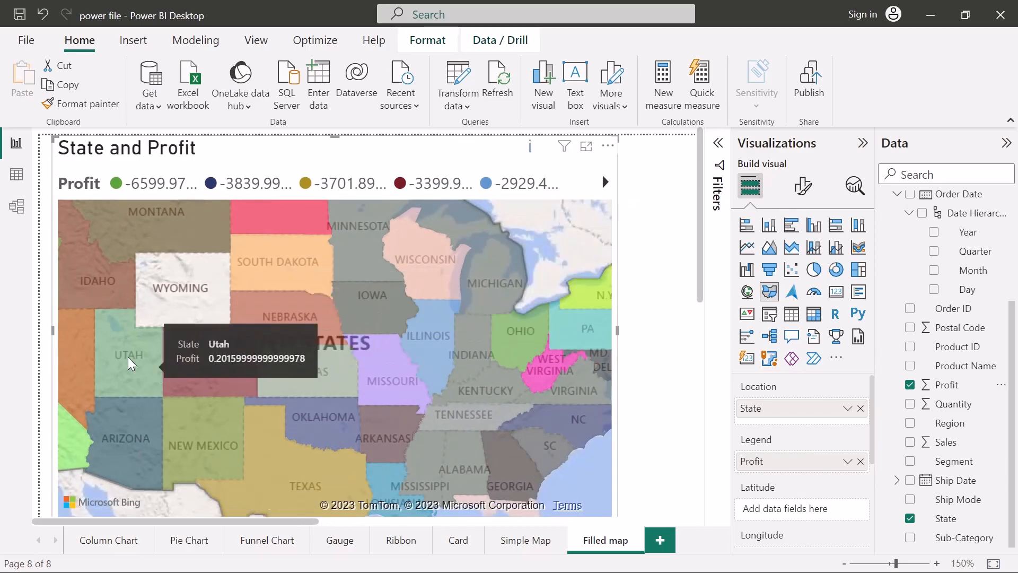
left_click_drag(150, 345, 427, 334)
left_click_drag(297, 332, 148, 355)
left_click_drag(401, 368, 153, 323)
left_click_drag(220, 360, 352, 313)
left_click(525, 407)
mouse_move(229, 273)
mouse_move(257, 437)
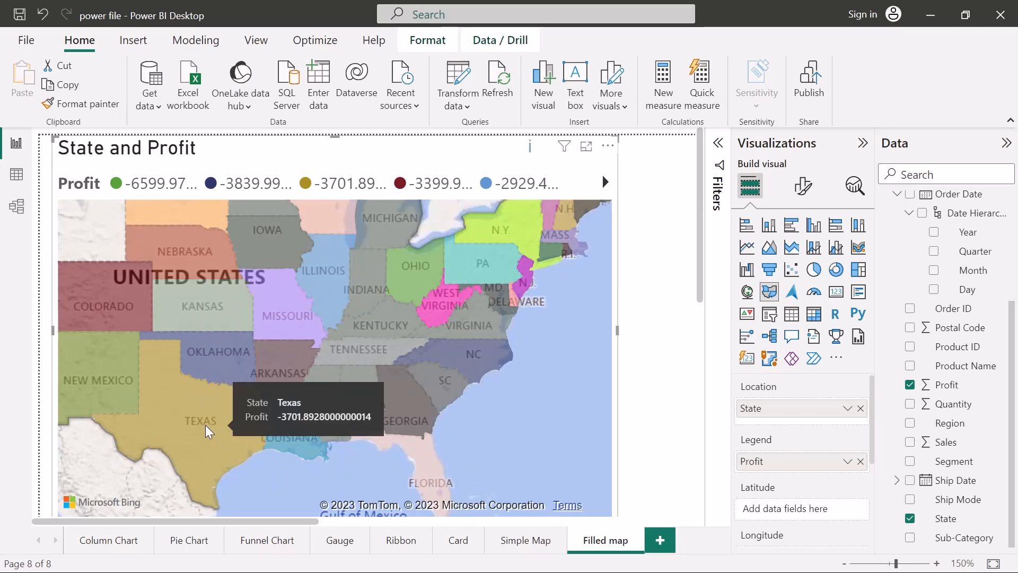
mouse_move(120, 385)
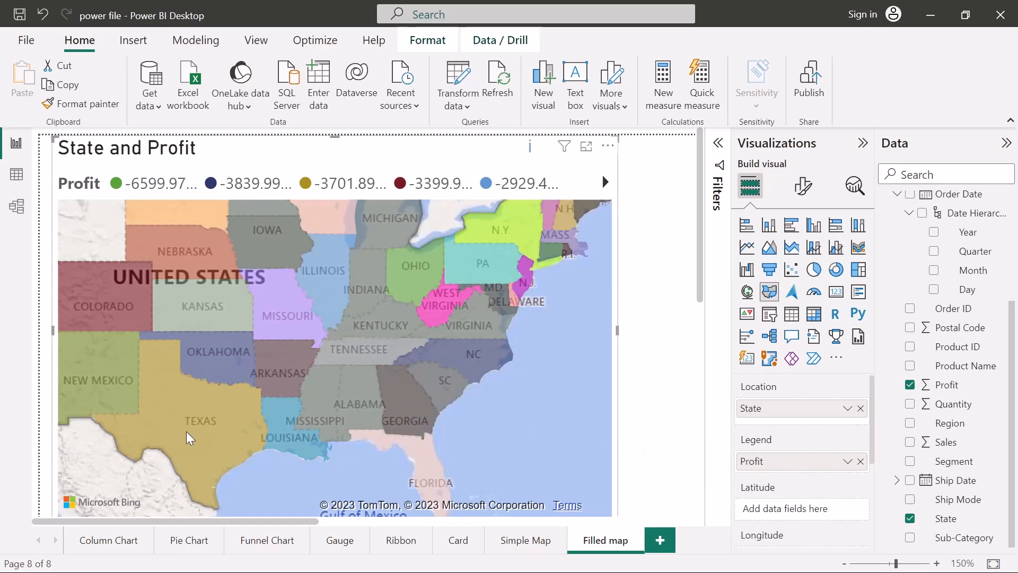
mouse_move(187, 438)
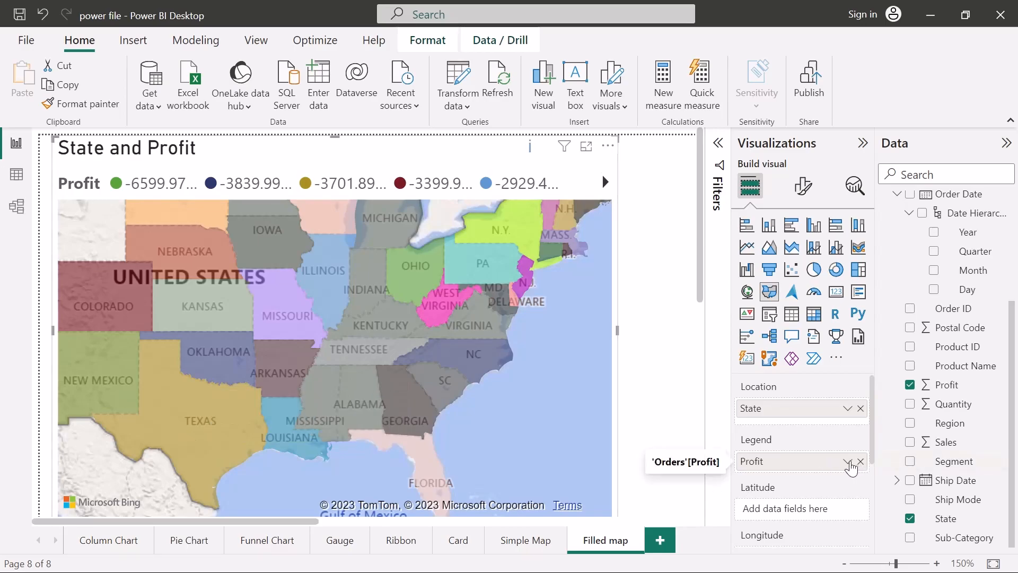
Replace Profit with Sales as the filled map's Legend and check the state coloring
left_click(849, 464)
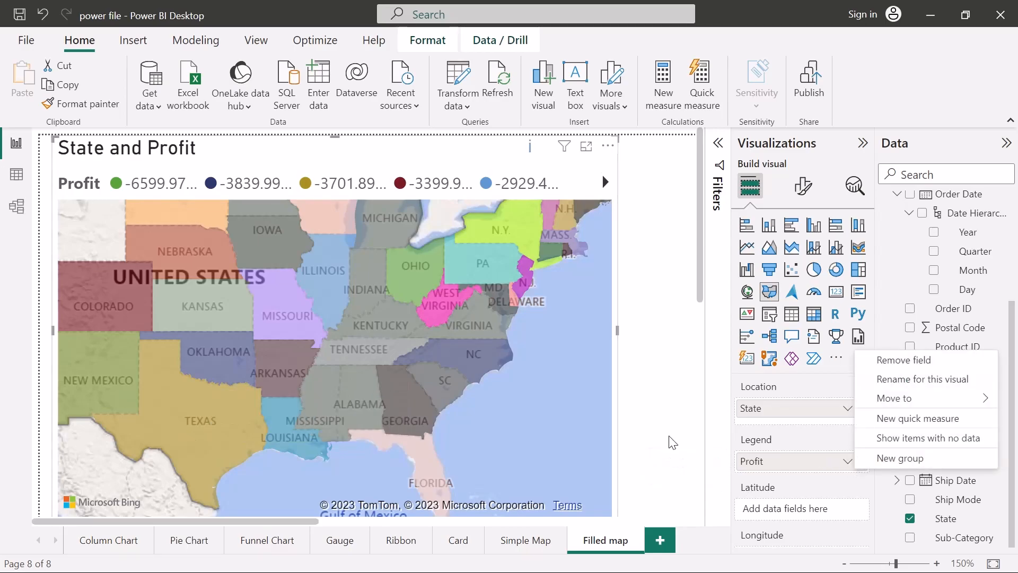
scroll(673, 443, "down", 1)
left_click(860, 461)
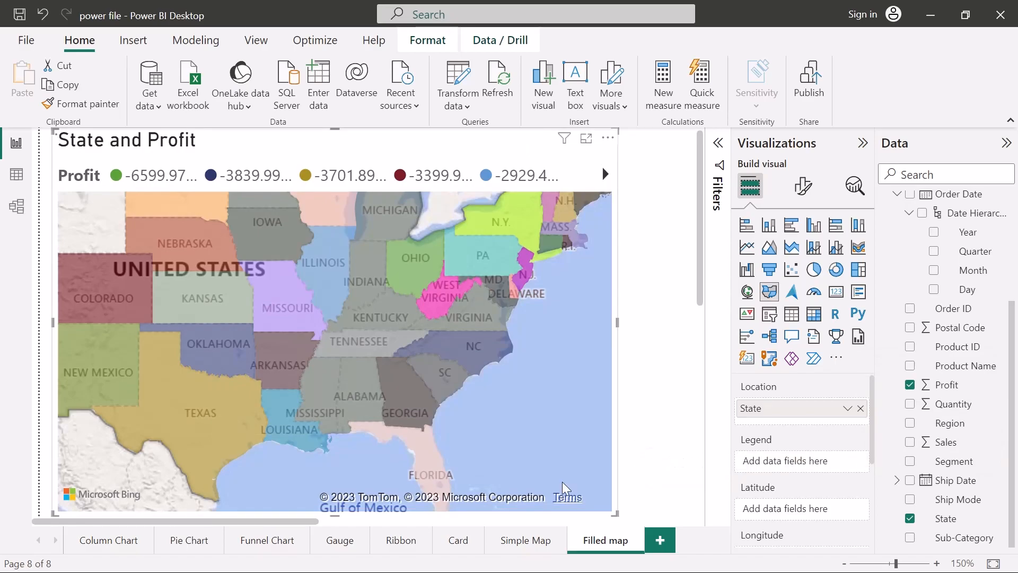
left_click_drag(945, 445, 808, 463)
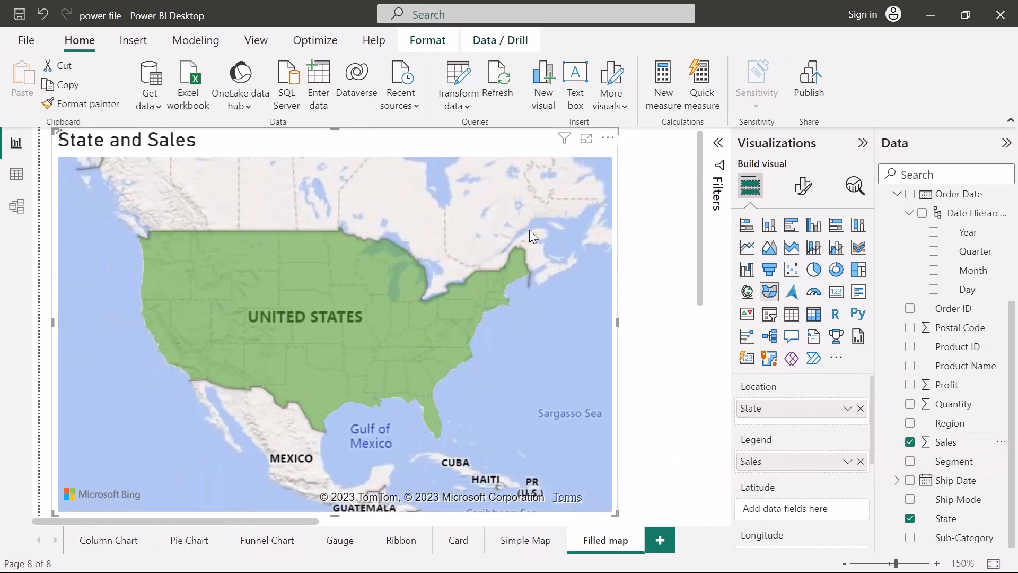
scroll(299, 326, "up", 3)
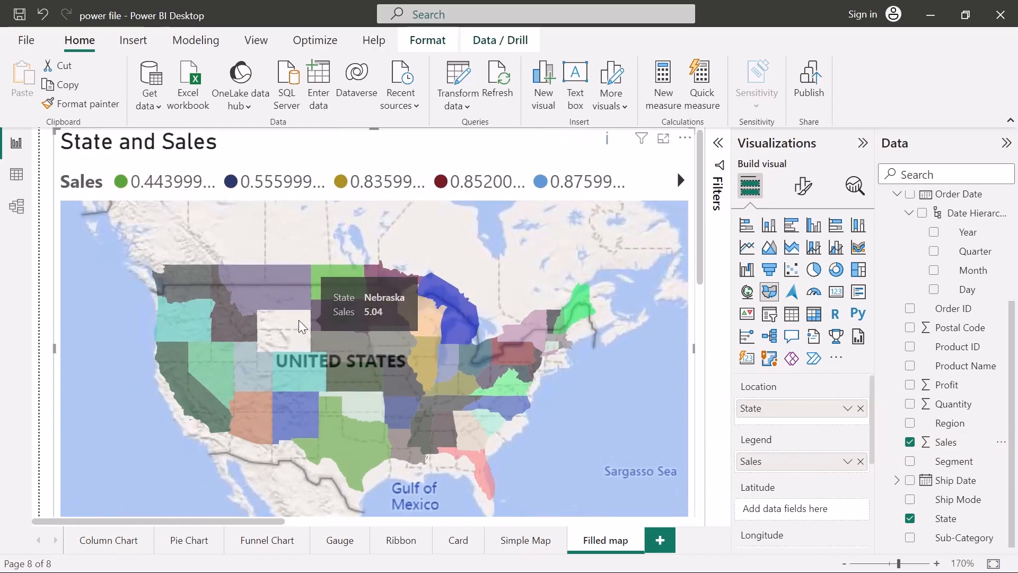
scroll(298, 322, "down", 2)
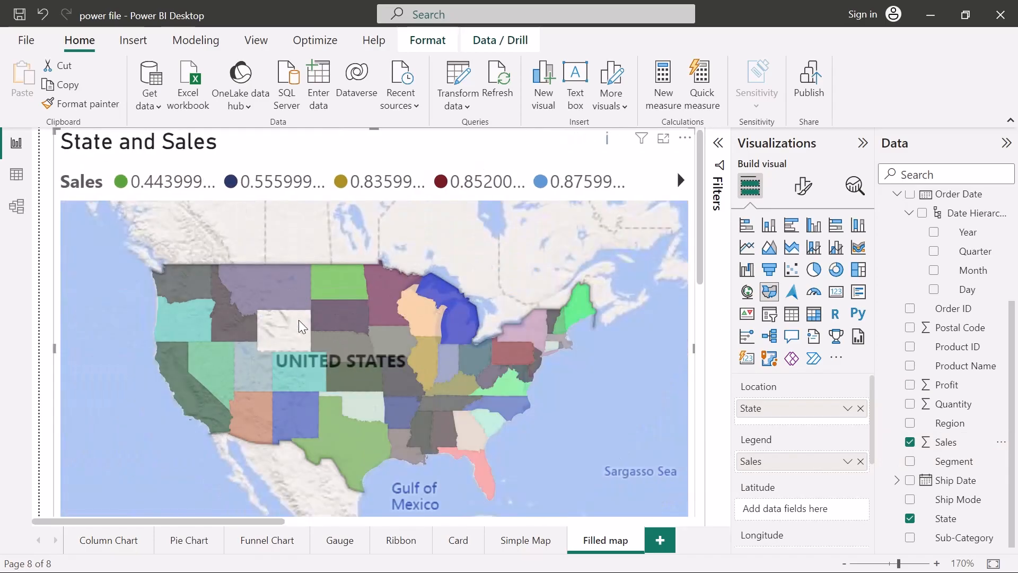
Read the sales tooltips of individual states on the filled map and compare it with the Simple Map page
mouse_move(435, 335)
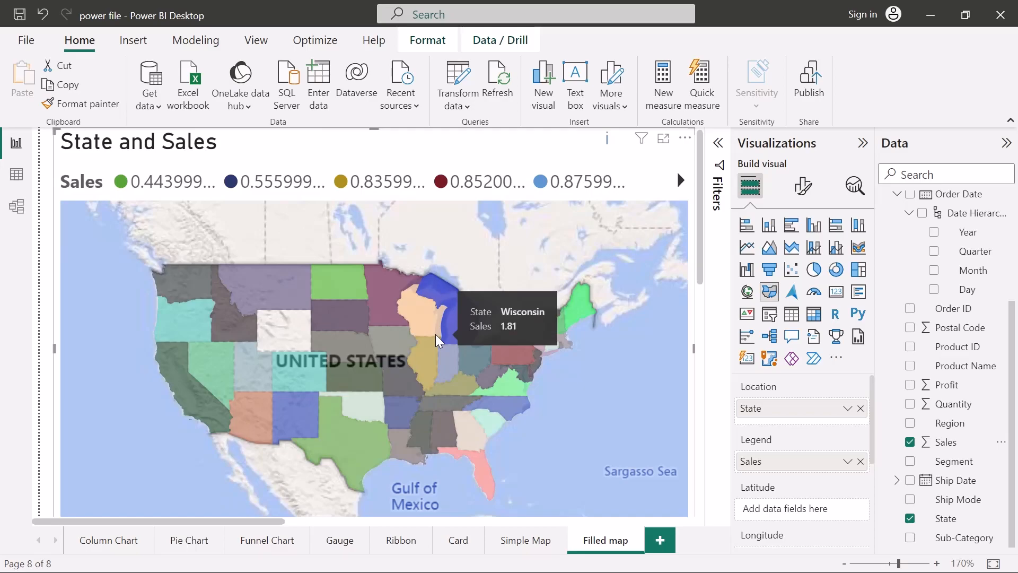
mouse_move(374, 291)
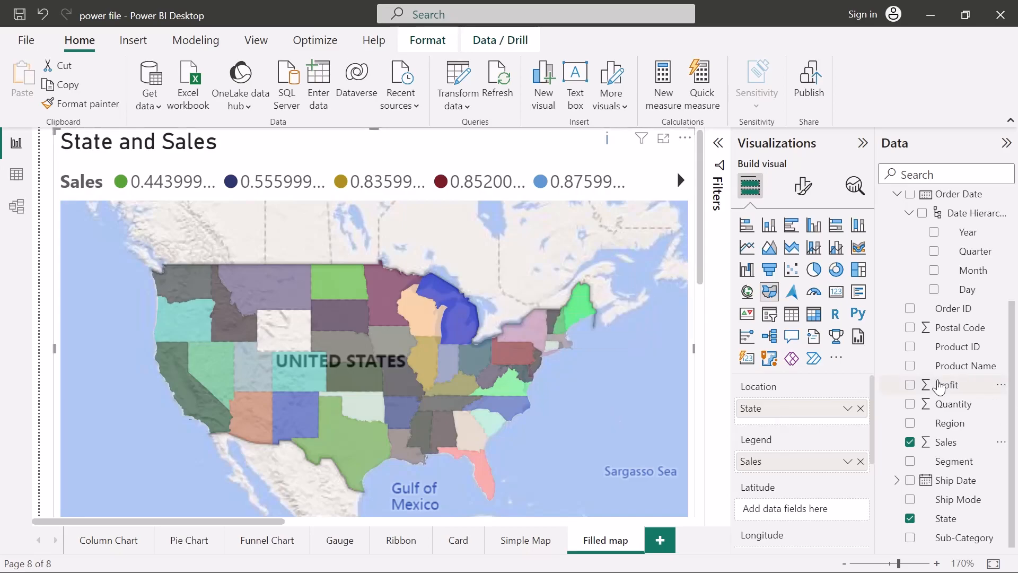
scroll(939, 387, "up", 3)
mouse_move(526, 340)
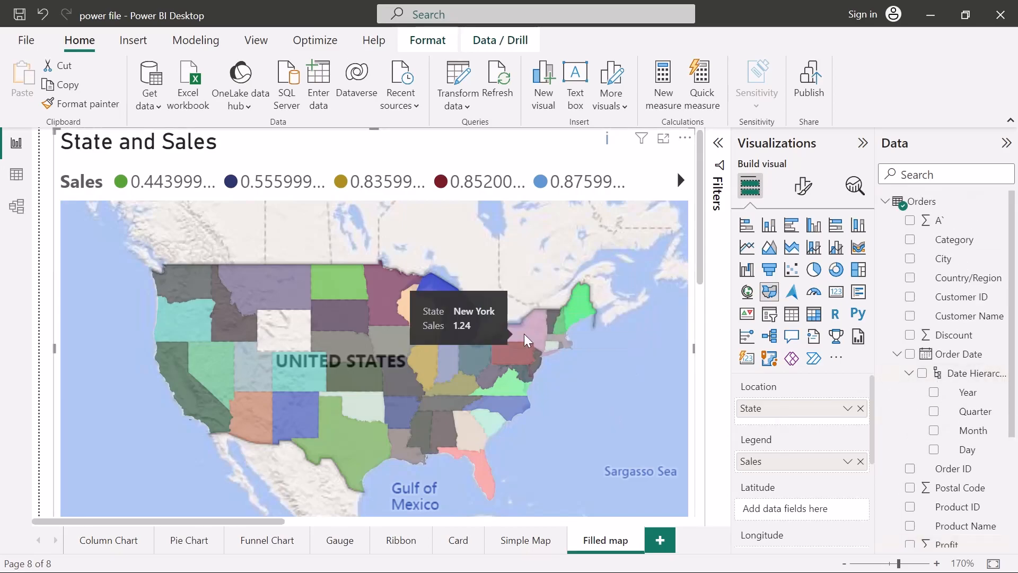
scroll(364, 344, "up", 1)
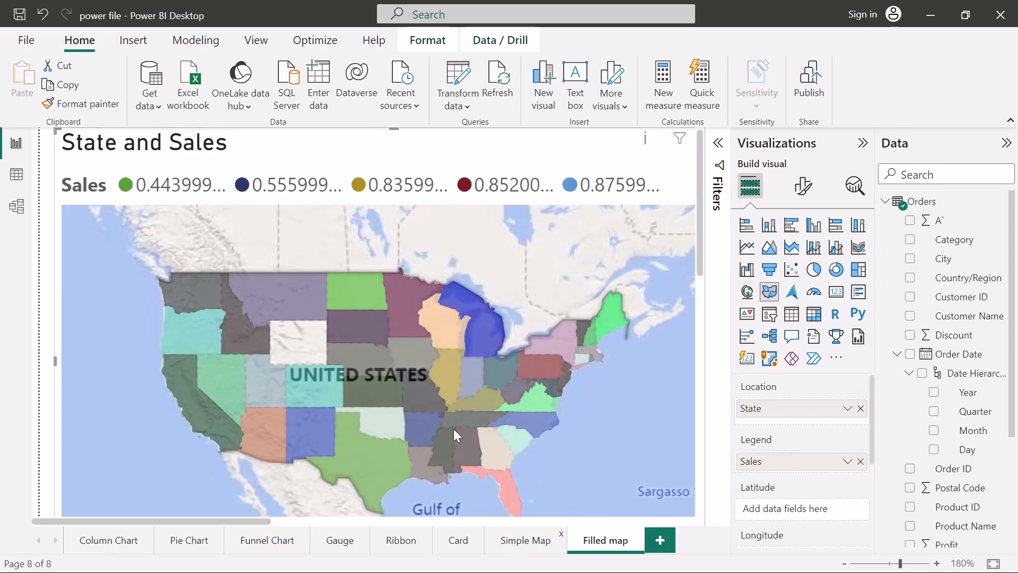
left_click(525, 540)
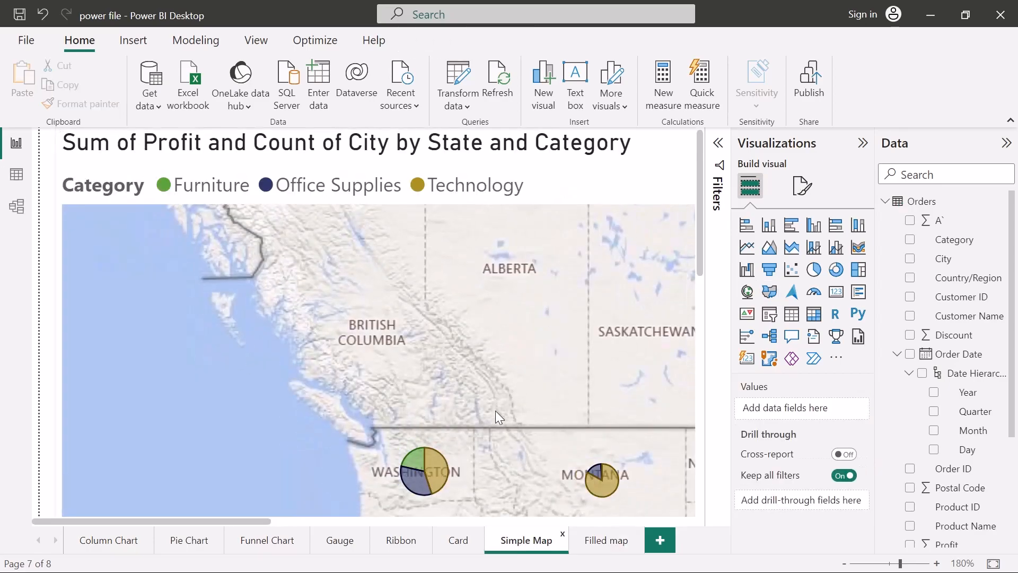
left_click(599, 540)
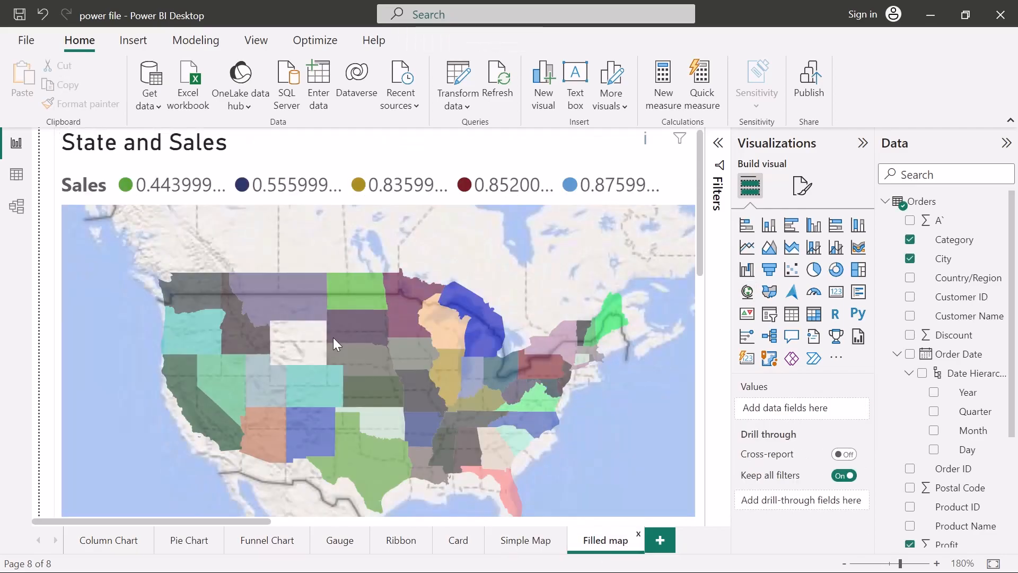
mouse_move(334, 344)
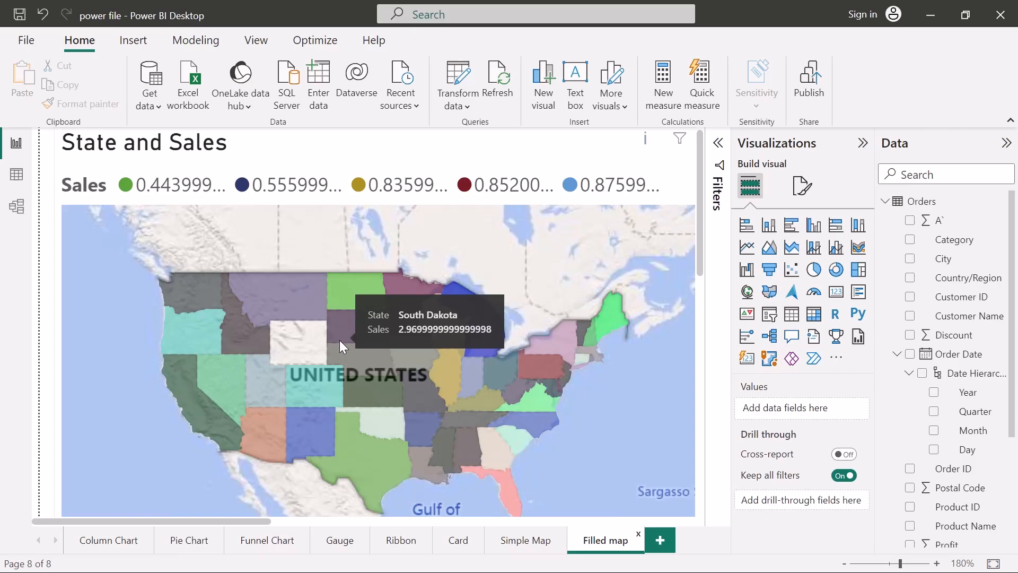
mouse_move(380, 364)
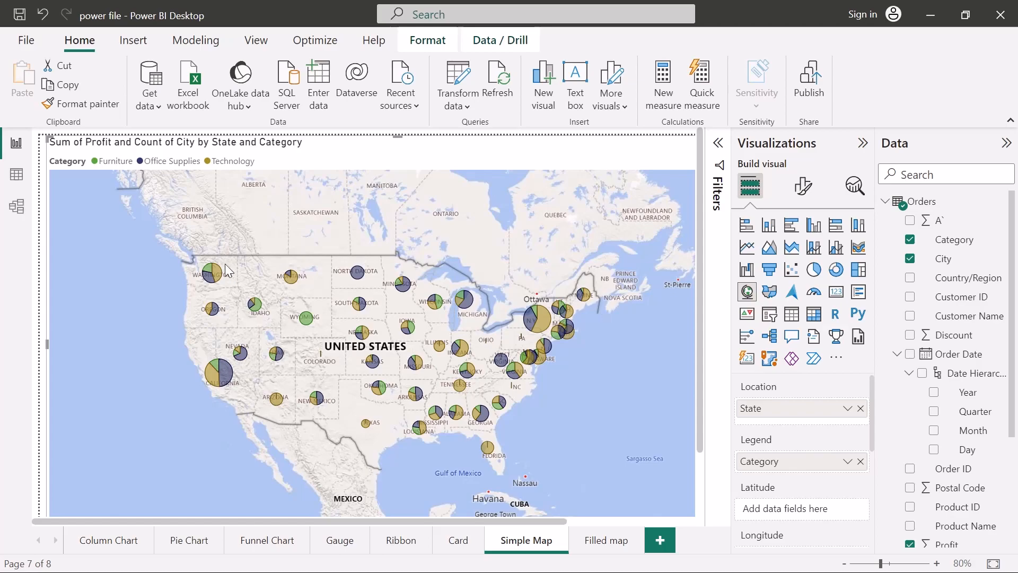
Try the Classic theme and other report themes on the Simple Map page, and reapply the green, navy and gold theme
left_click(256, 41)
left_click(376, 89)
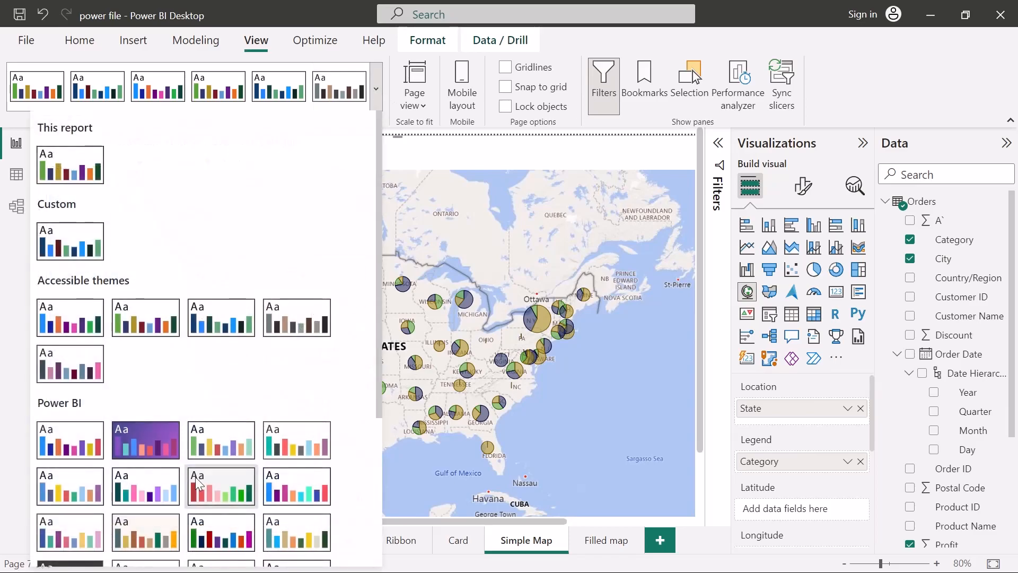
scroll(197, 482, "down", 5)
scroll(197, 483, "up", 5)
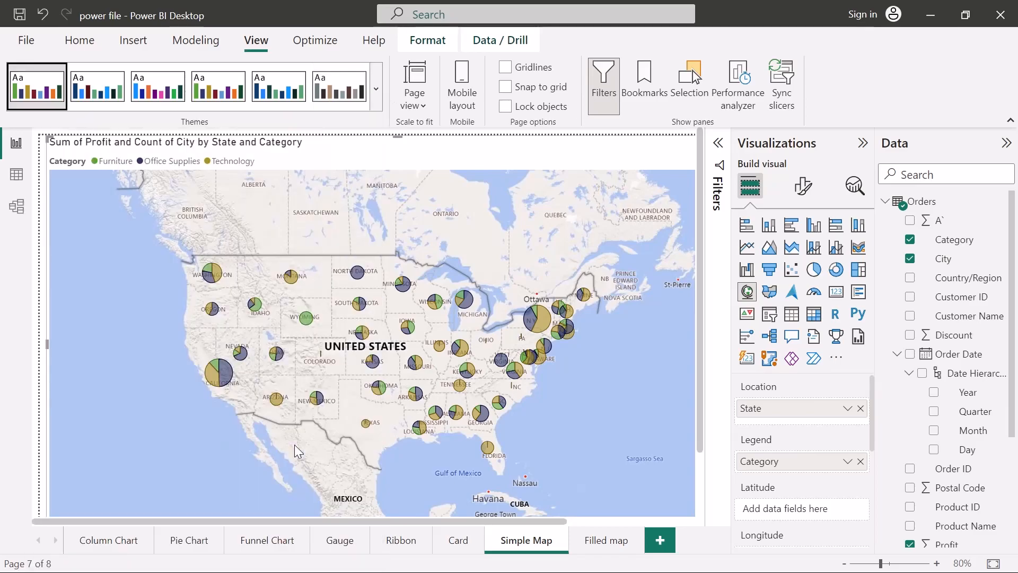
left_click(297, 438)
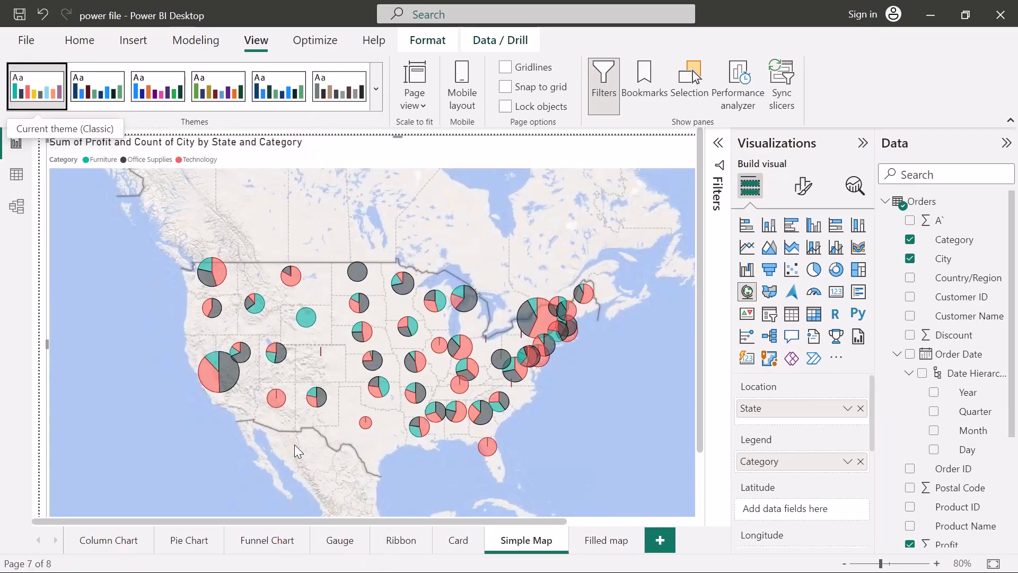
left_click(98, 95)
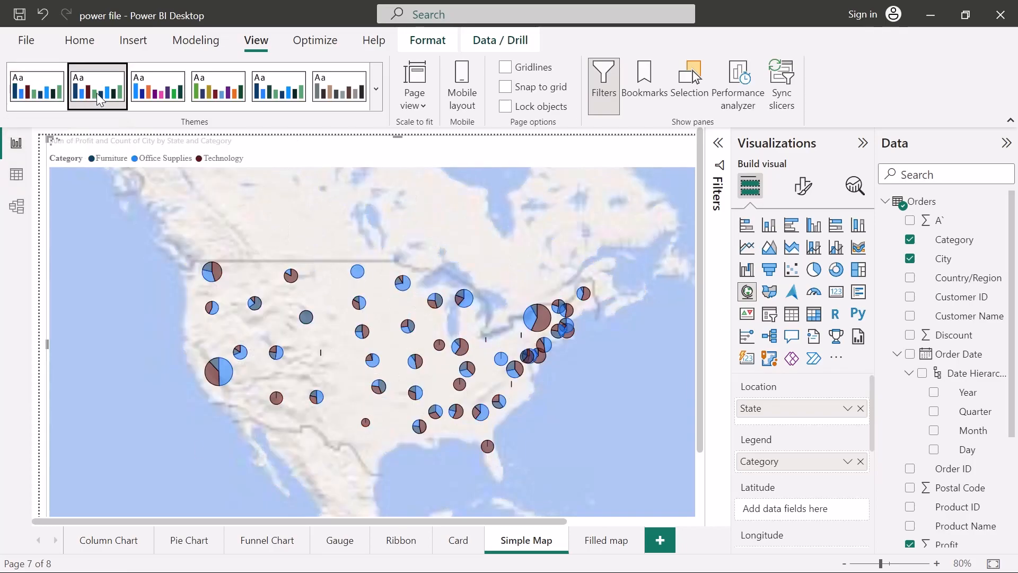
left_click(160, 92)
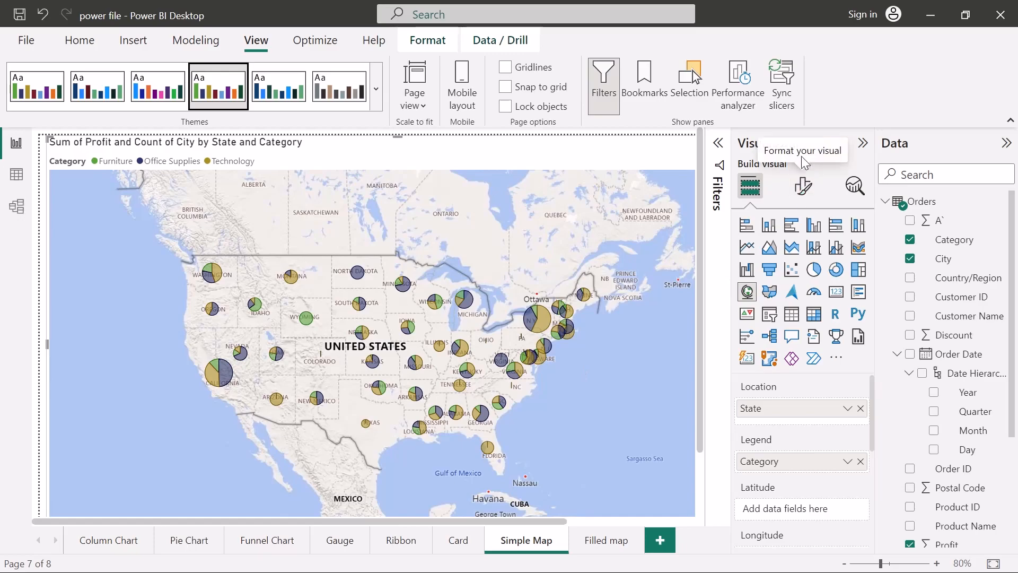
Set the bubble size of the simple map to -2
left_click(804, 184)
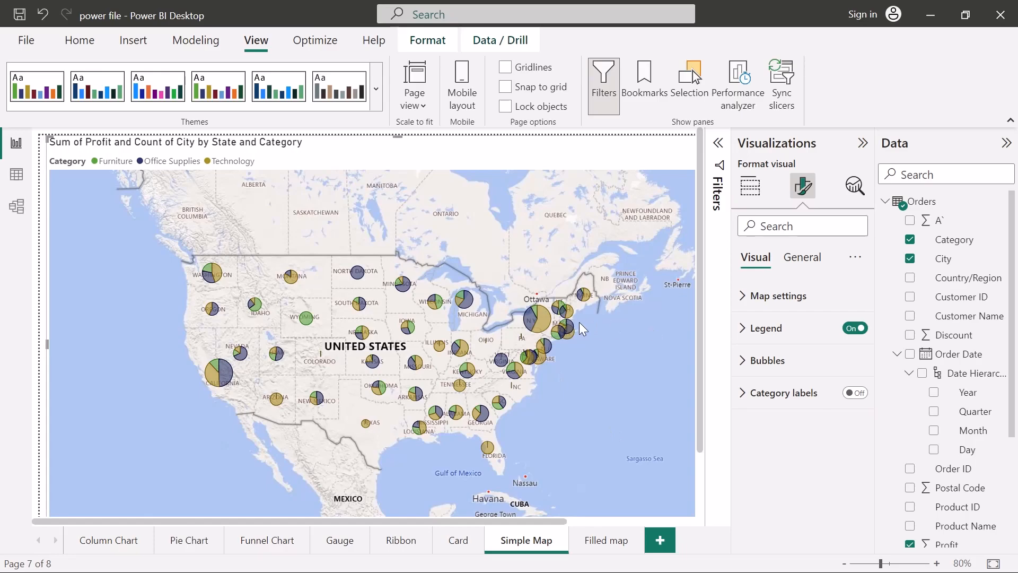
left_click(742, 361)
scroll(822, 412, "down", 1)
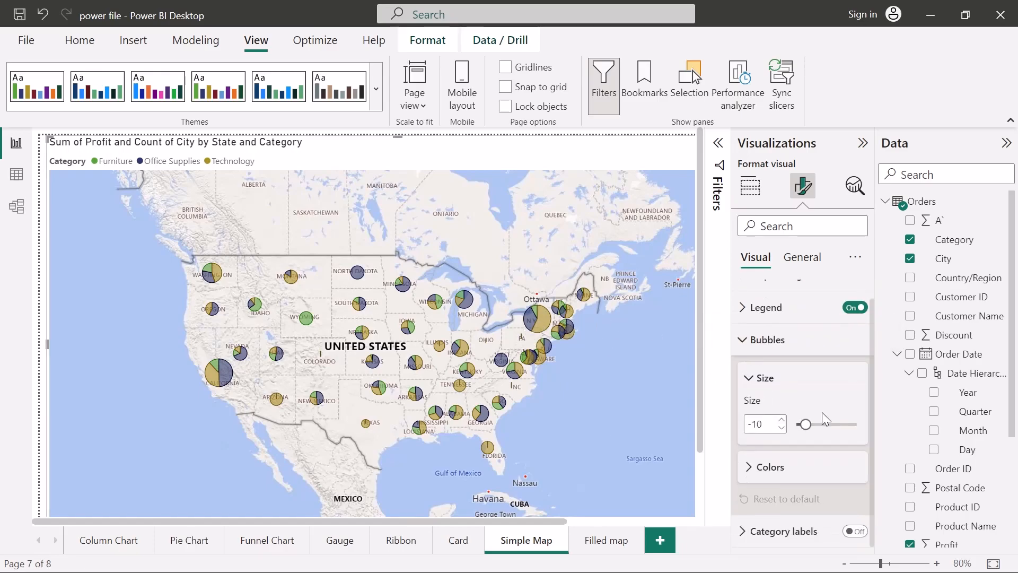
left_click(748, 379)
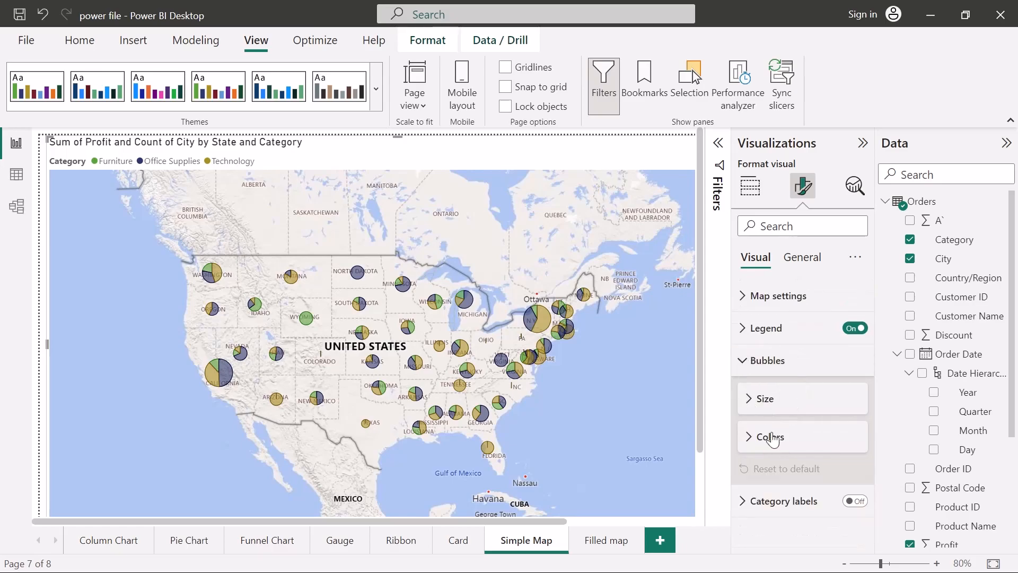
left_click(765, 409)
scroll(803, 421, "down", 1)
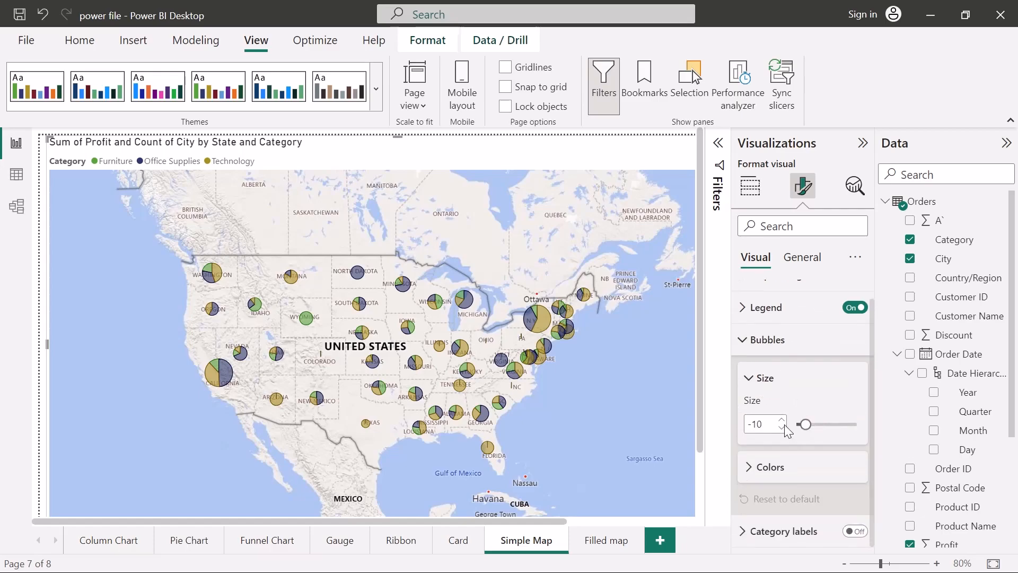
left_click(781, 420)
left_click(782, 420)
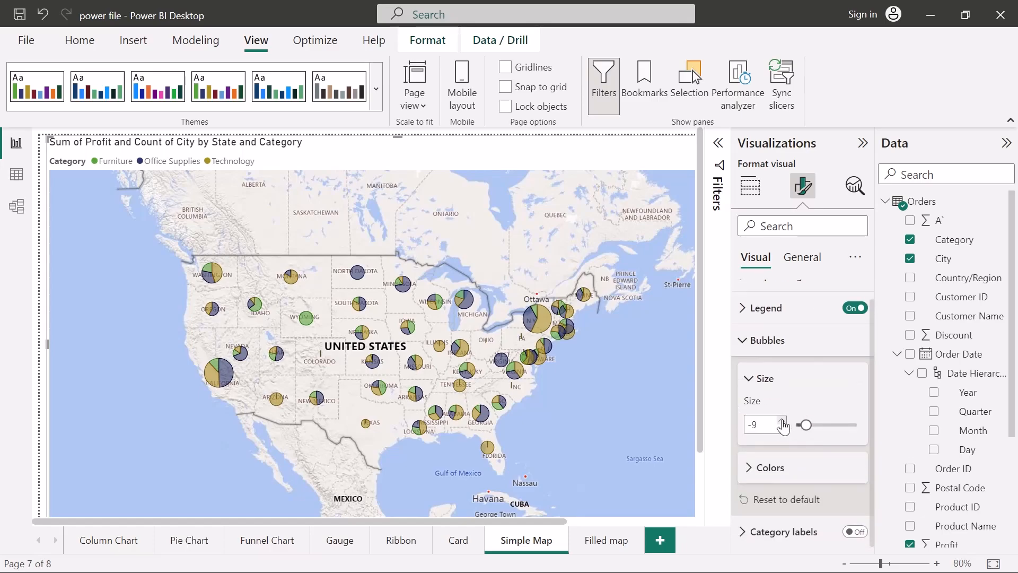
left_click(782, 420)
left_click(782, 420)
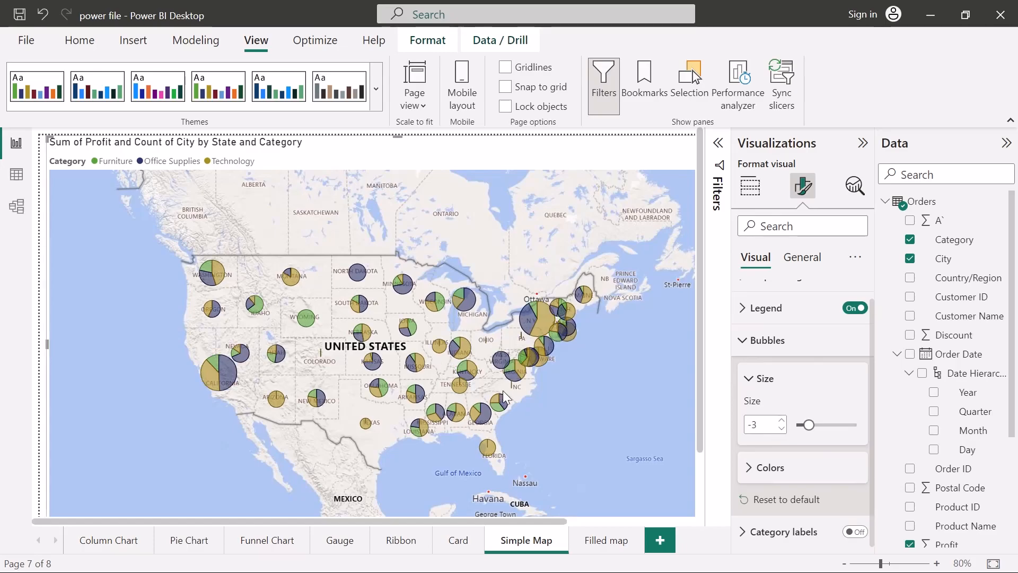
left_click(781, 420)
left_click_drag(805, 425, 808, 426)
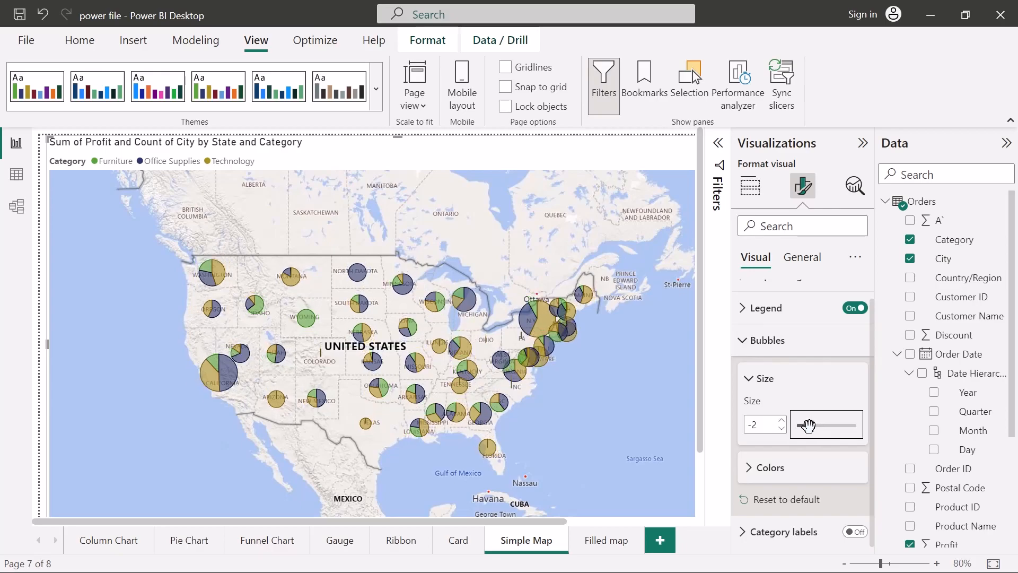
Change the Technology bubble color on the simple map to a light orange and close the bubble settings
left_click(750, 379)
left_click(753, 438)
scroll(790, 439, "down", 2)
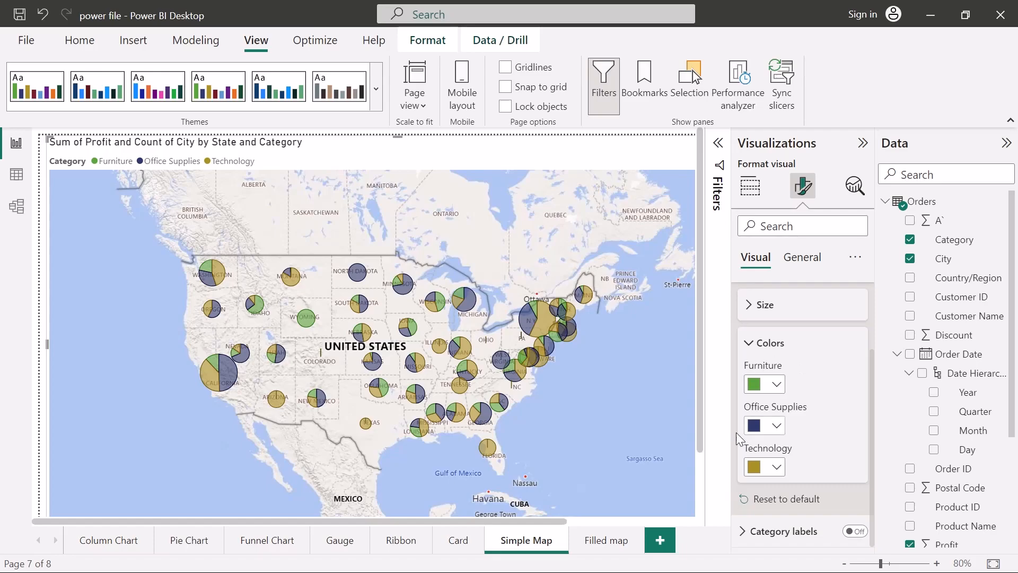
left_click(778, 469)
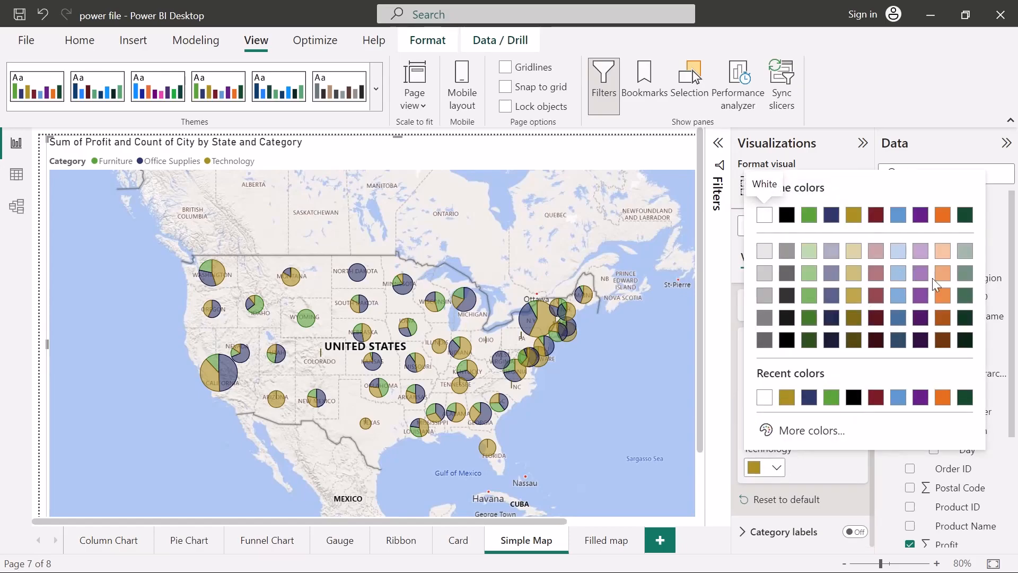
left_click(943, 296)
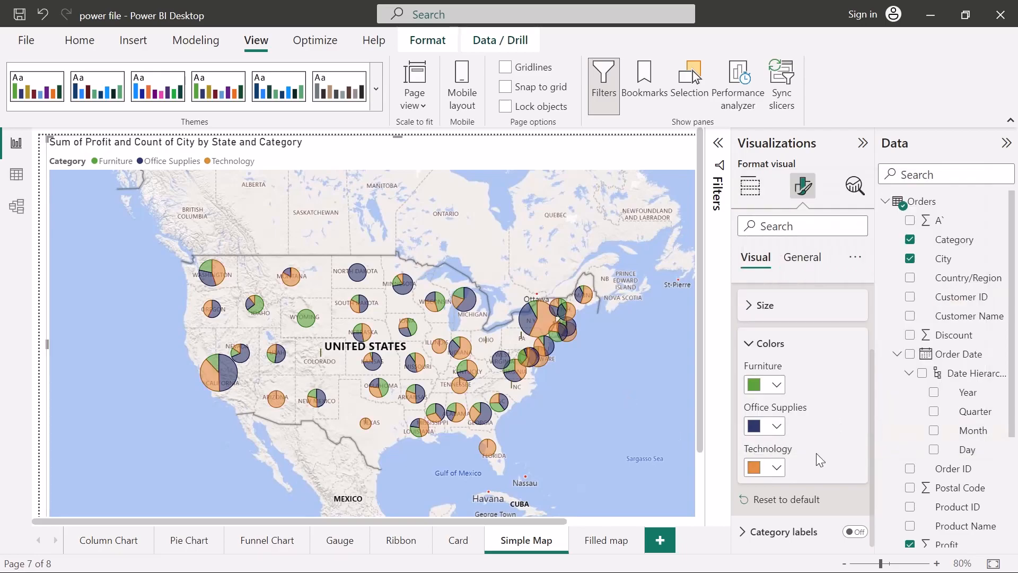
left_click(752, 345)
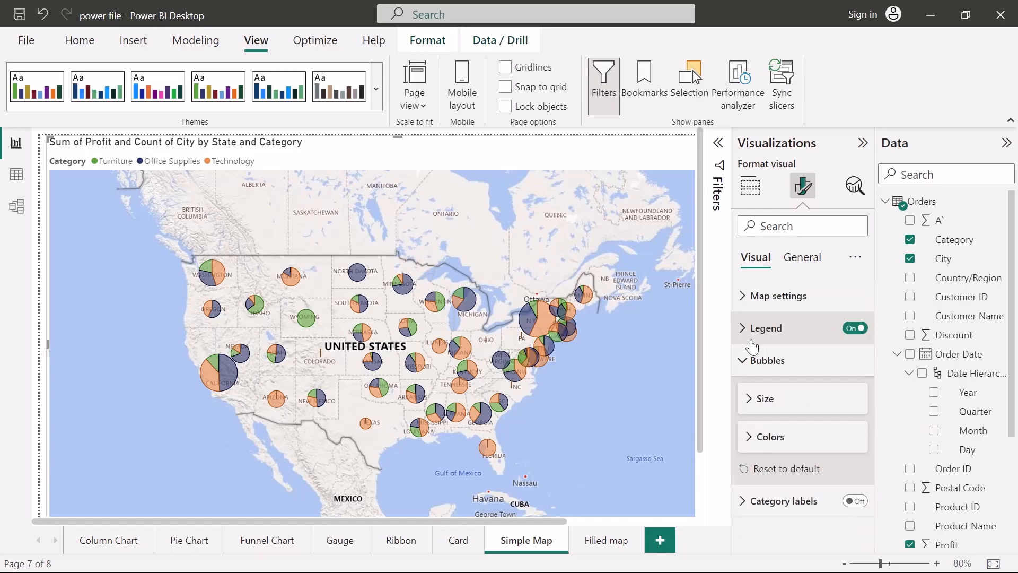
left_click(745, 360)
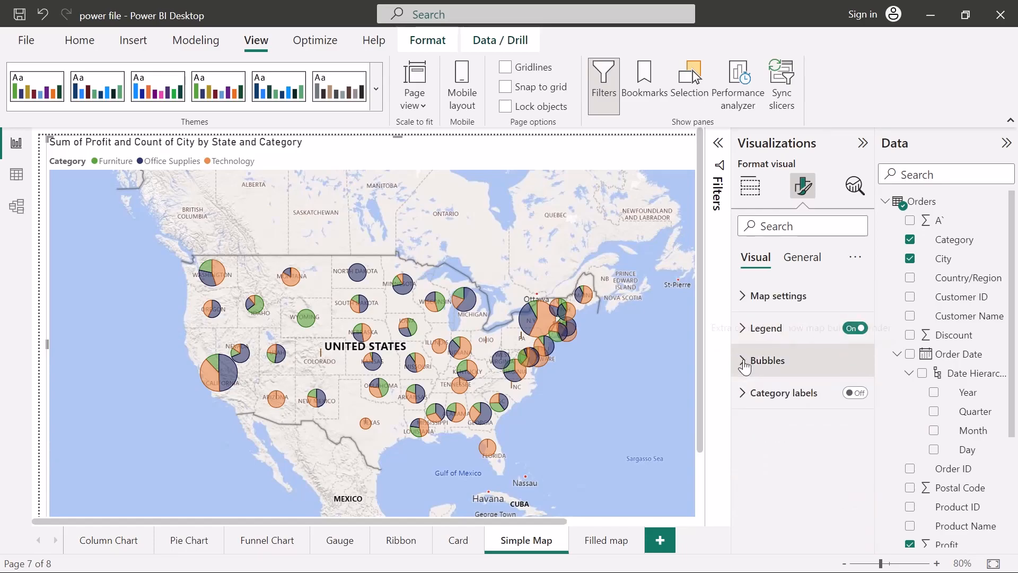
Turn the simple map's legend off and back on
left_click(752, 333)
left_click(753, 329)
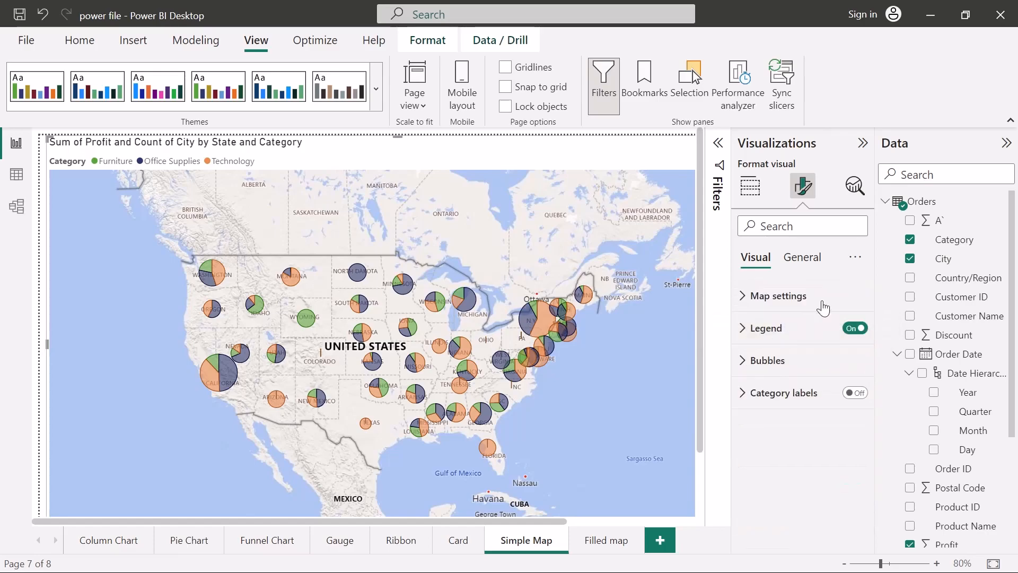
left_click(860, 330)
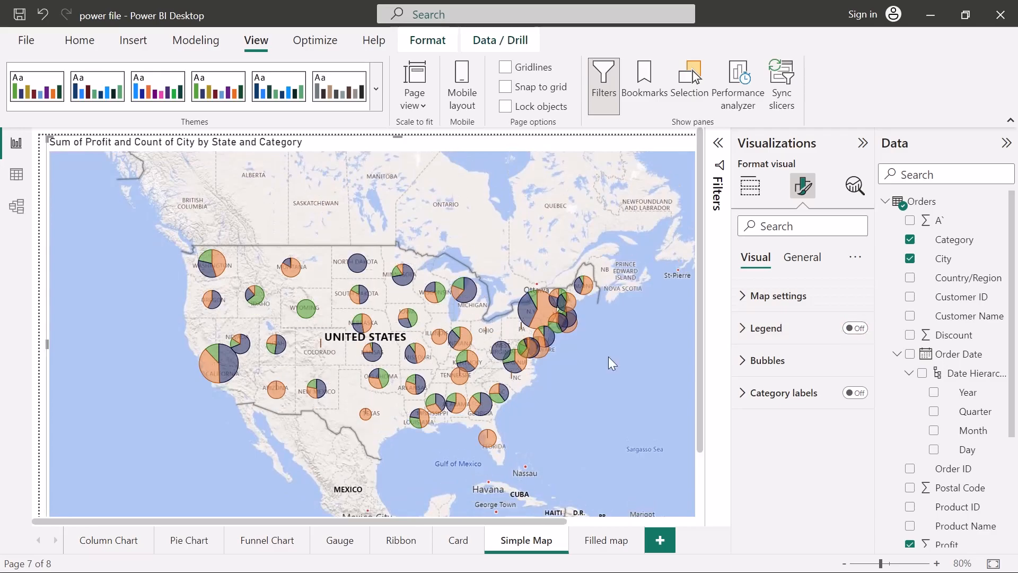
left_click(854, 329)
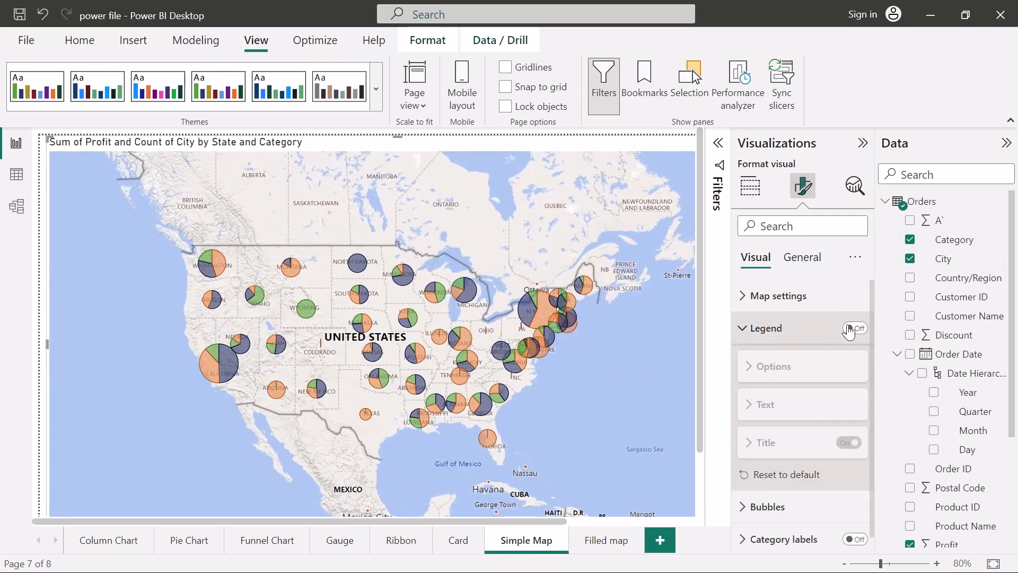
left_click(854, 329)
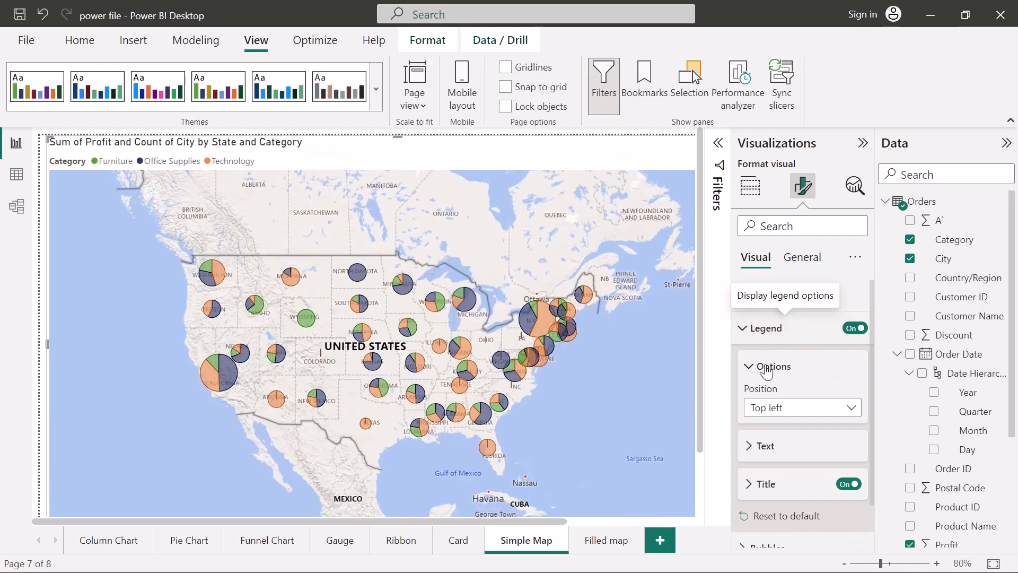
Position the simple map's legend at Top center and slightly enlarge its text
left_click(792, 417)
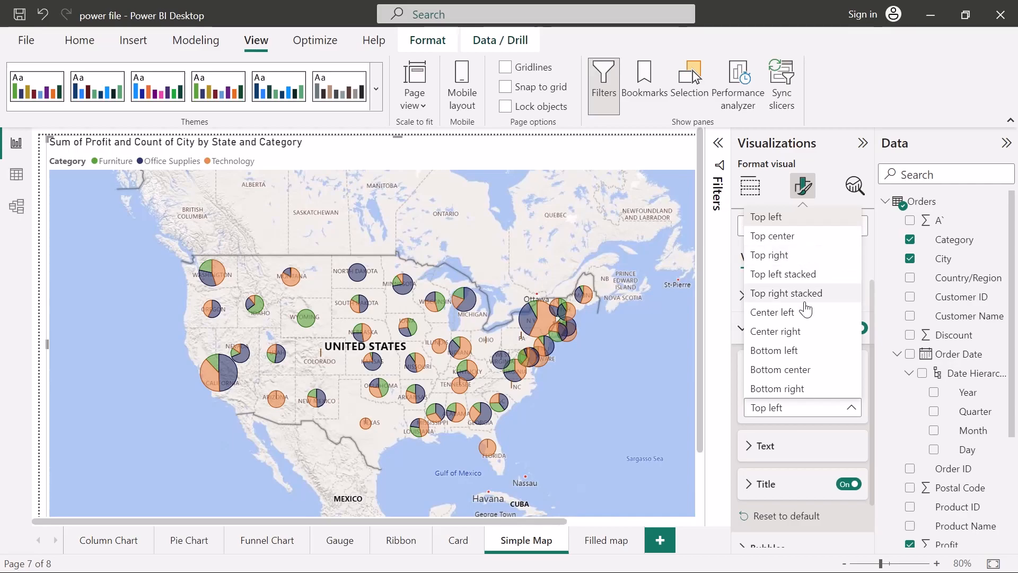
left_click(817, 238)
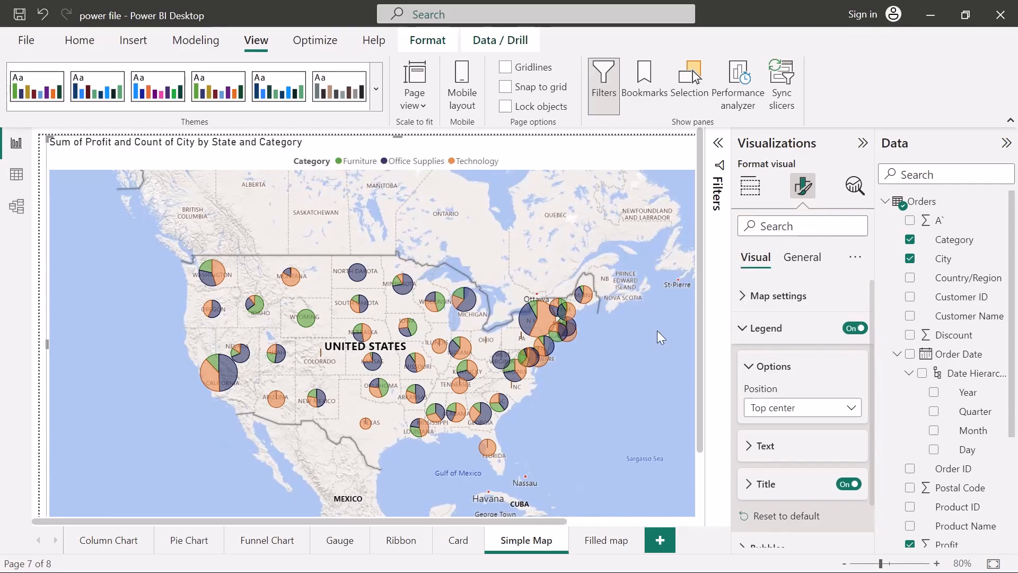
left_click(758, 446)
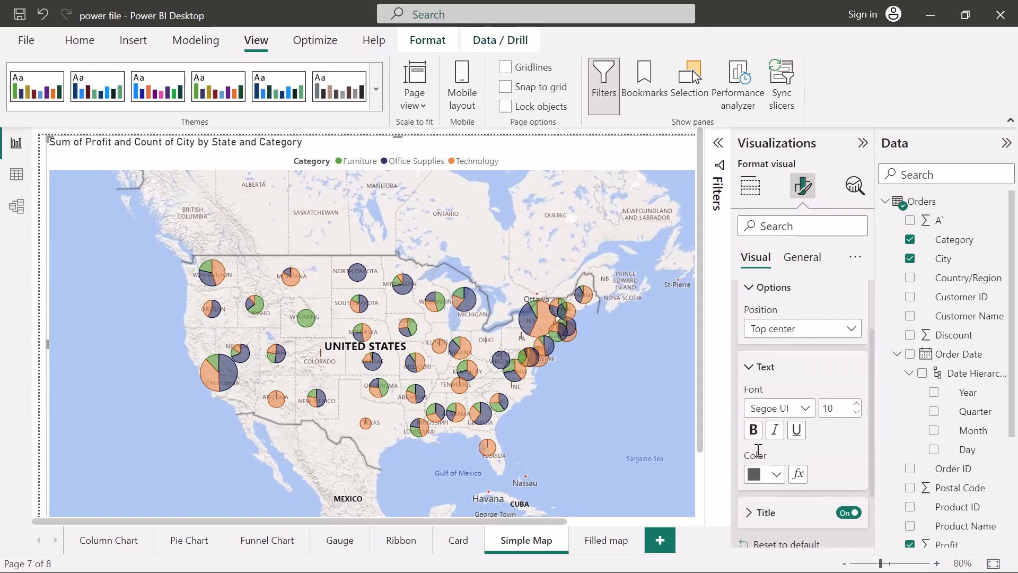
scroll(758, 450, "down", 1)
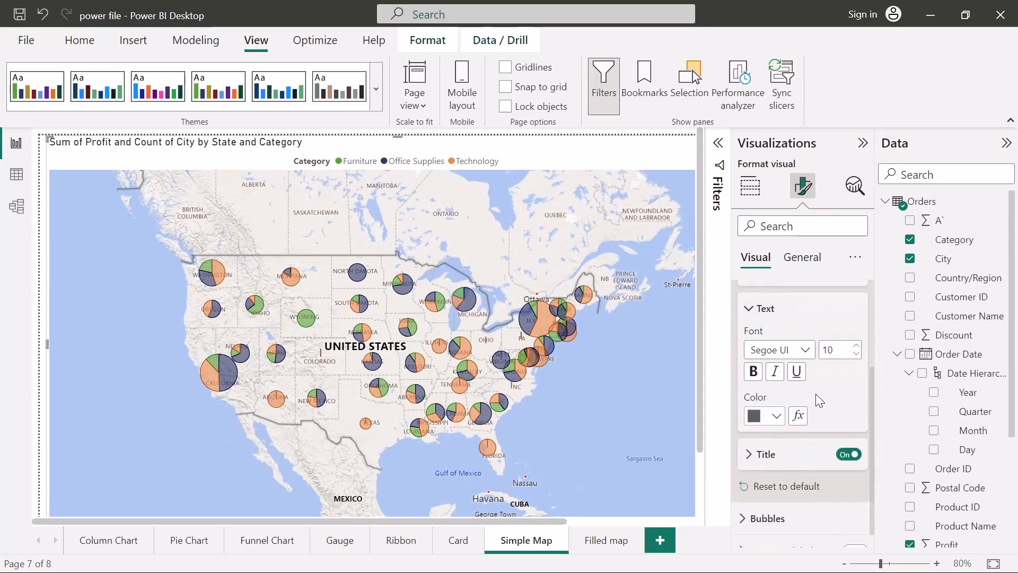
left_click(857, 354)
left_click(767, 310)
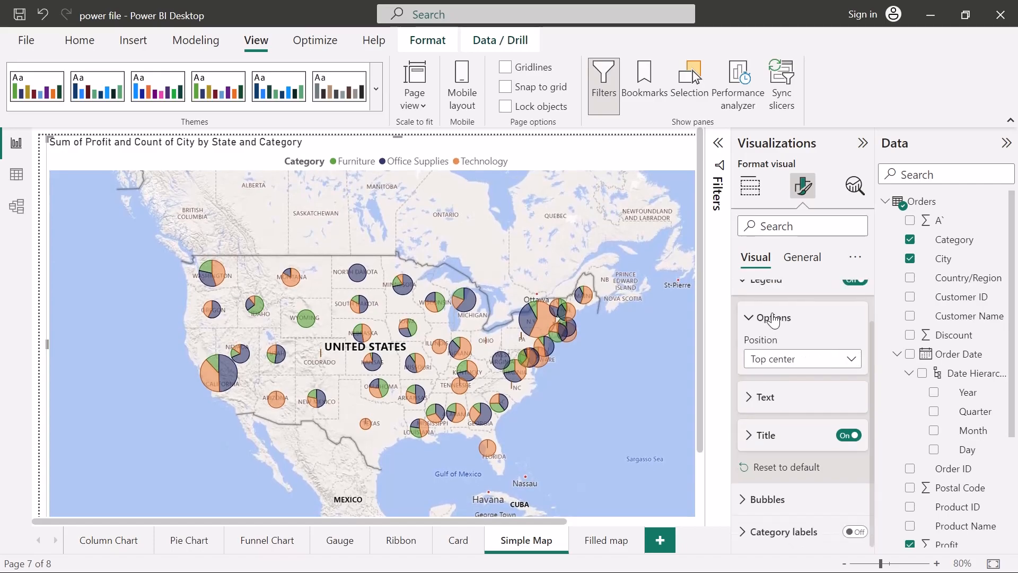
Check the title text setting of the simple map's legend and close the legend settings
left_click(759, 444)
left_click(790, 475)
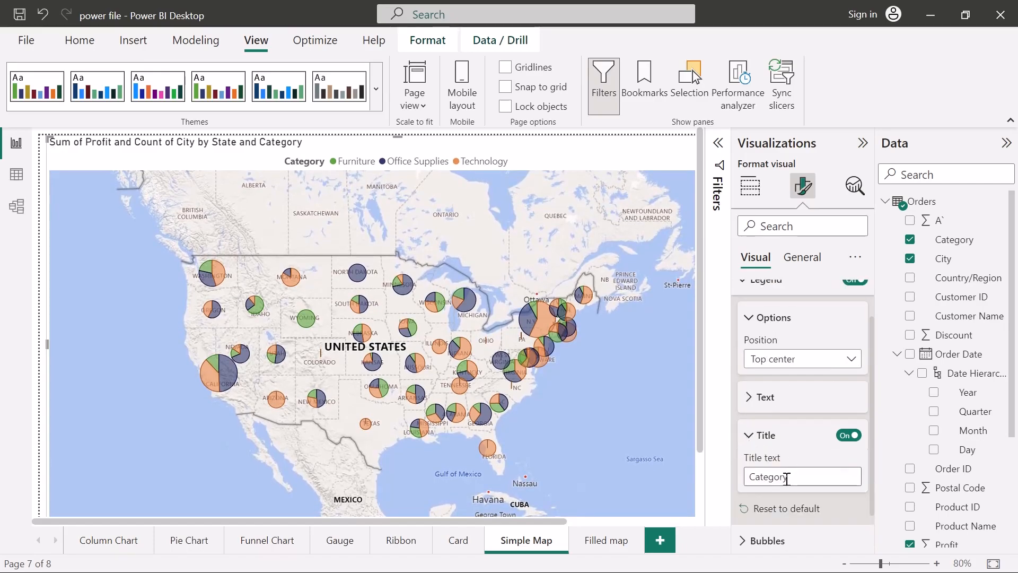
double_click(787, 477)
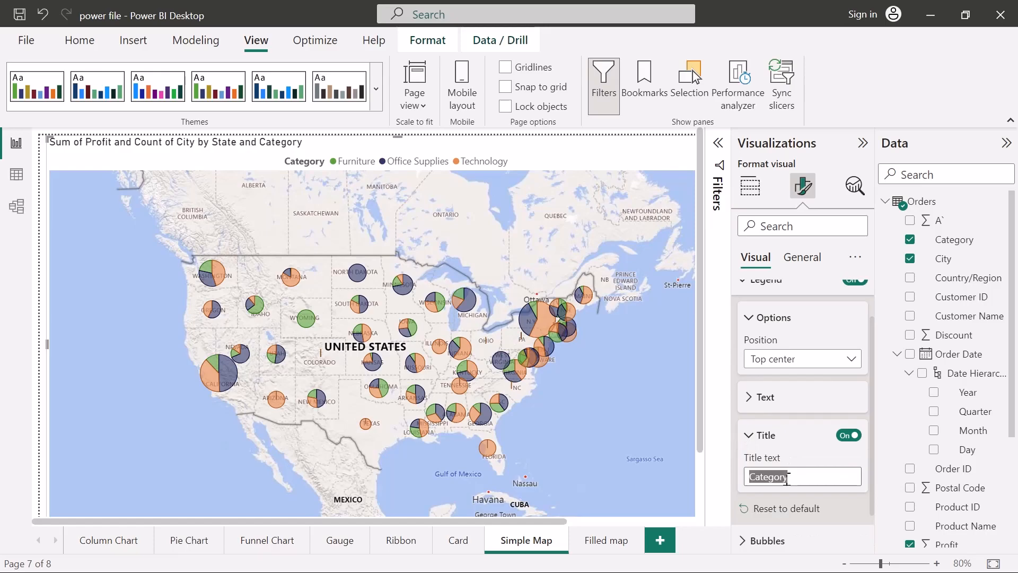
left_click(304, 166)
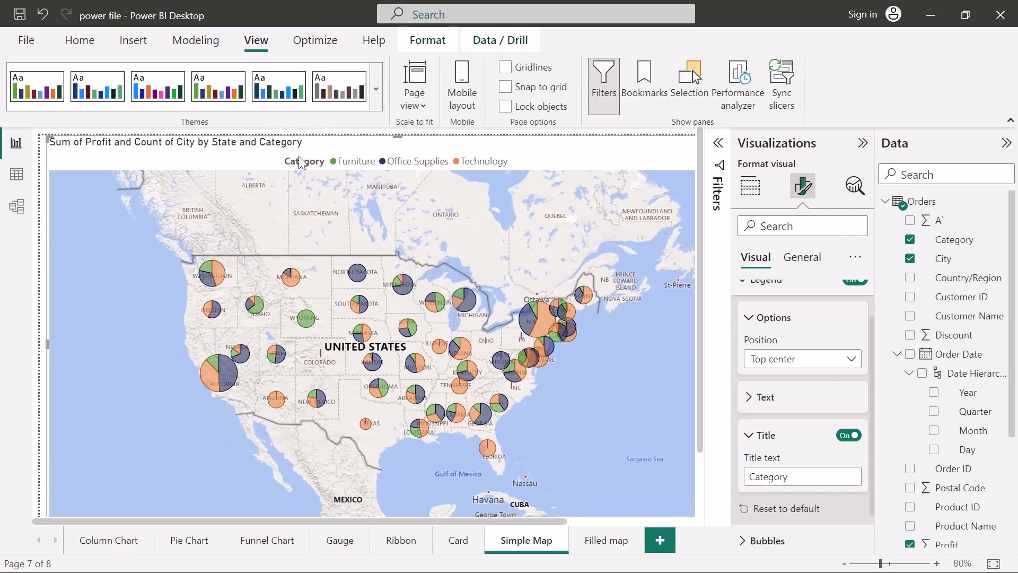
left_click(750, 438)
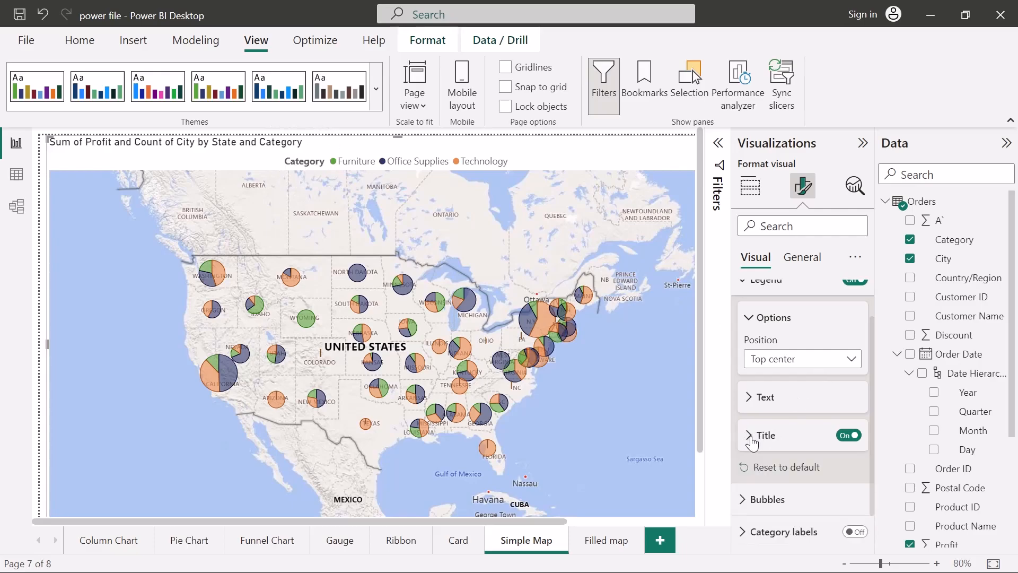
scroll(759, 320, "up", 1)
left_click(750, 299)
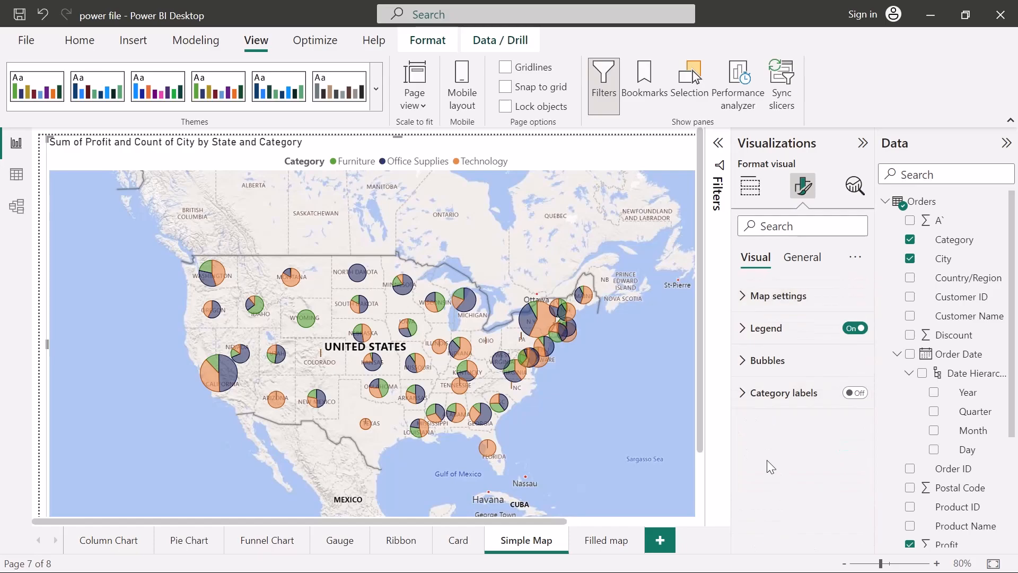
Examine the simple map's general properties, including the size, position, padding and advanced options groups
left_click(819, 257)
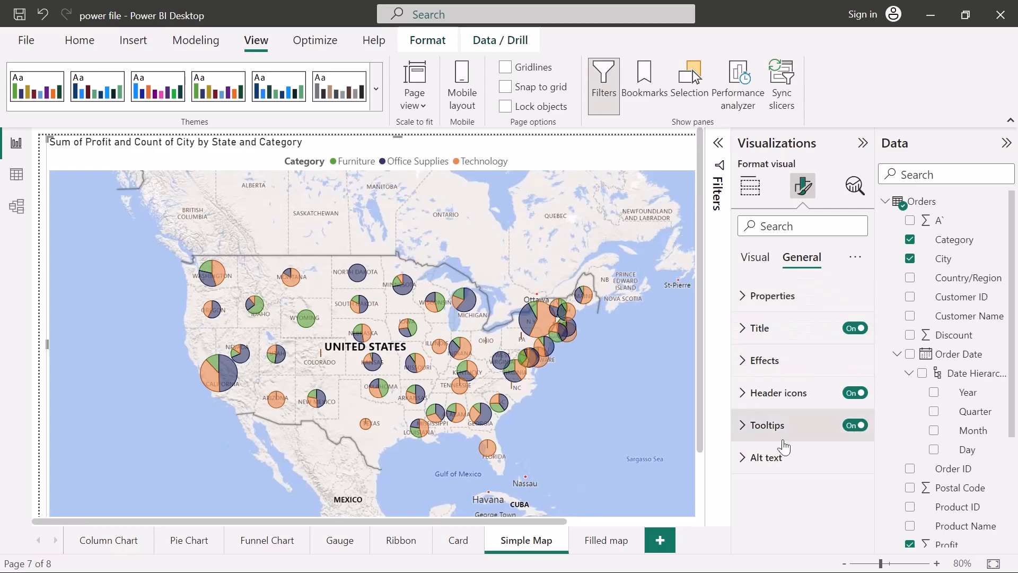
left_click(749, 296)
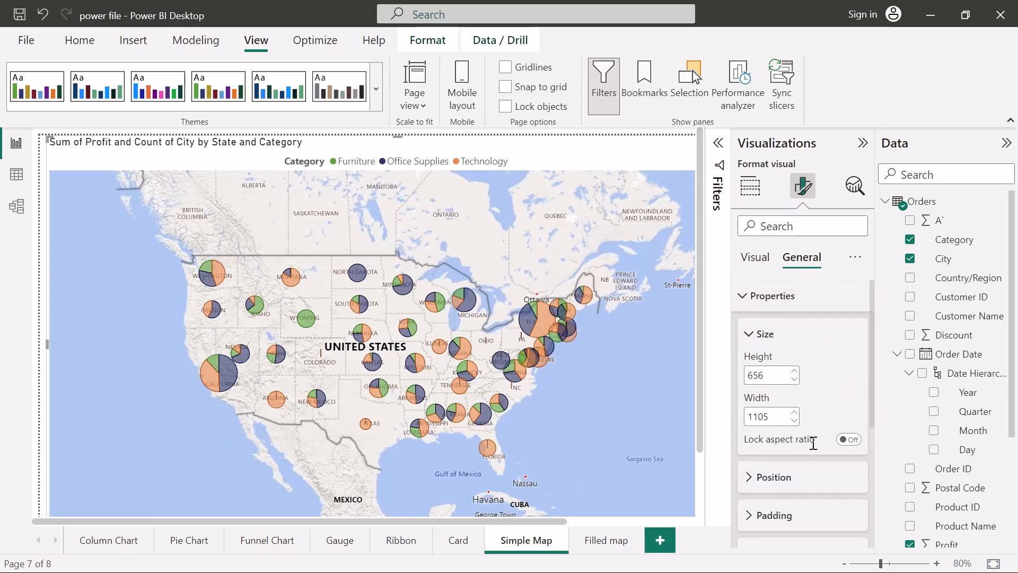
scroll(775, 415, "down", 3)
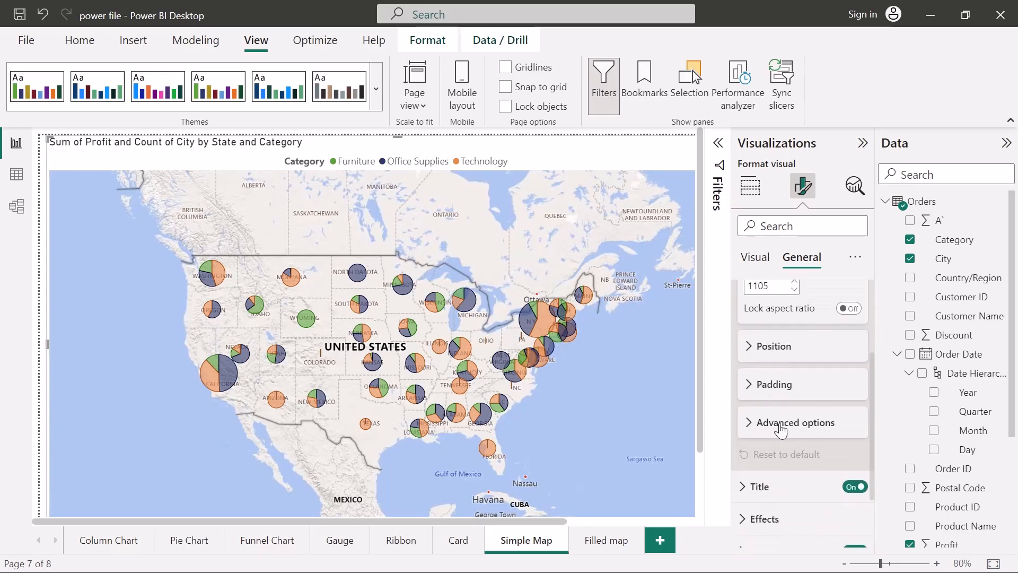
scroll(797, 349, "up", 3)
scroll(784, 345, "up", 1)
left_click(745, 296)
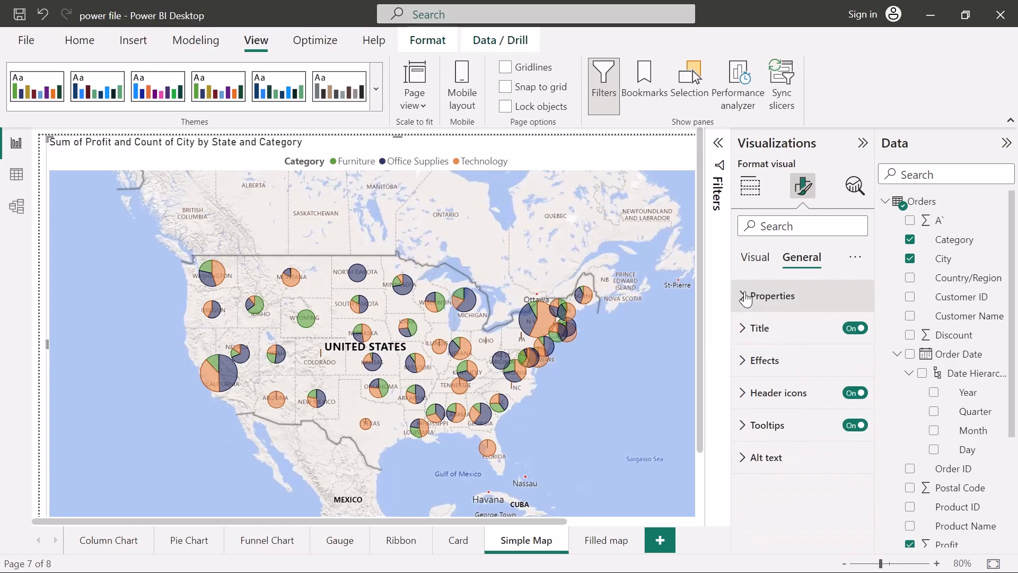
left_click(744, 297)
left_click(749, 333)
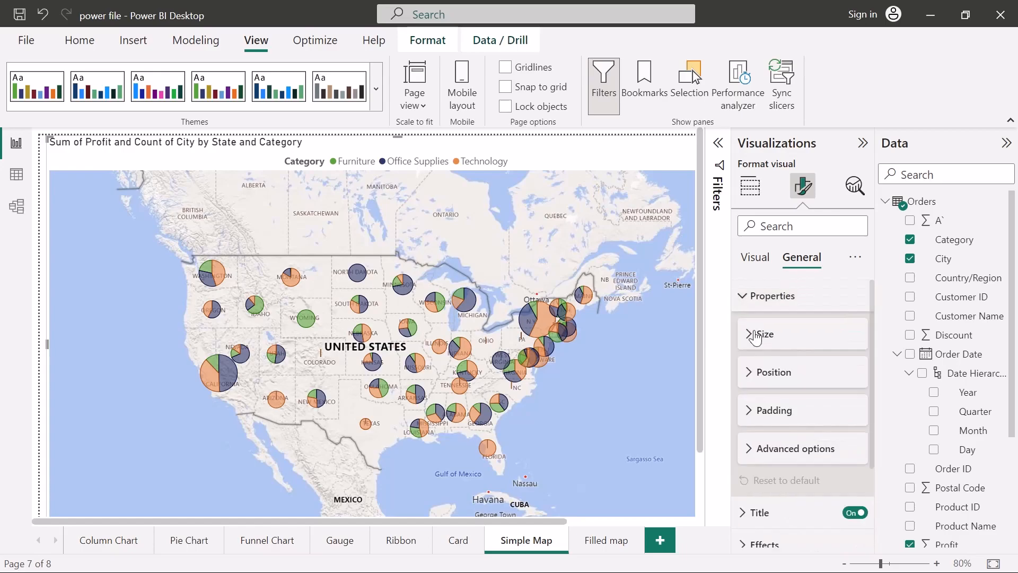
left_click(753, 374)
left_click(750, 372)
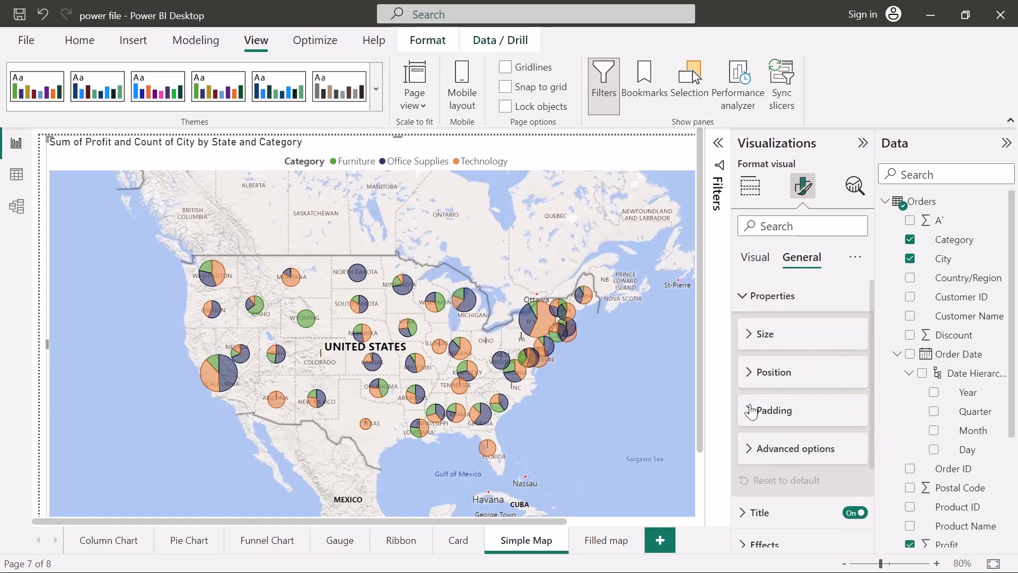
left_click(746, 297)
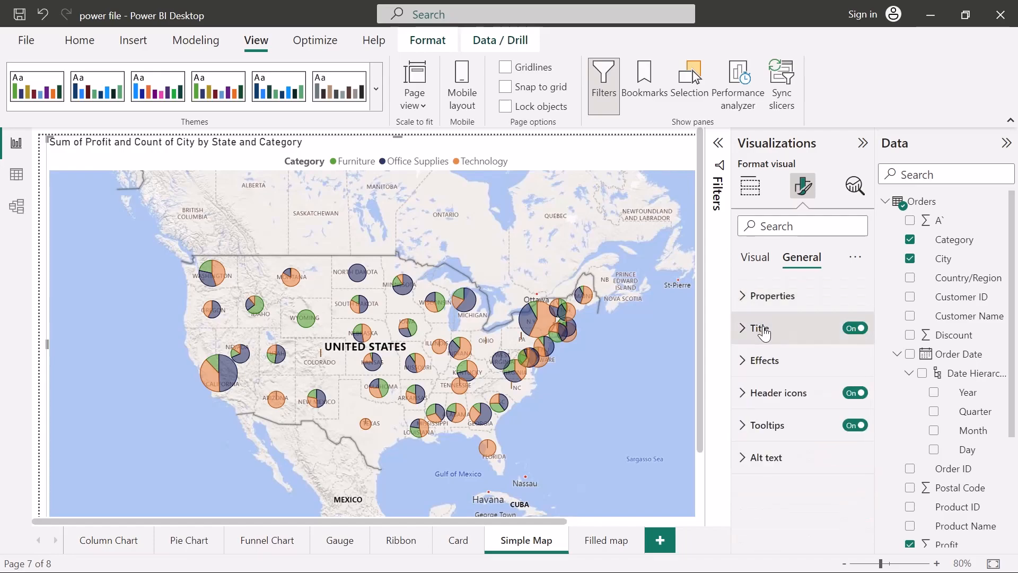
Examine the simple map's title text, heading and font settings
left_click(746, 329)
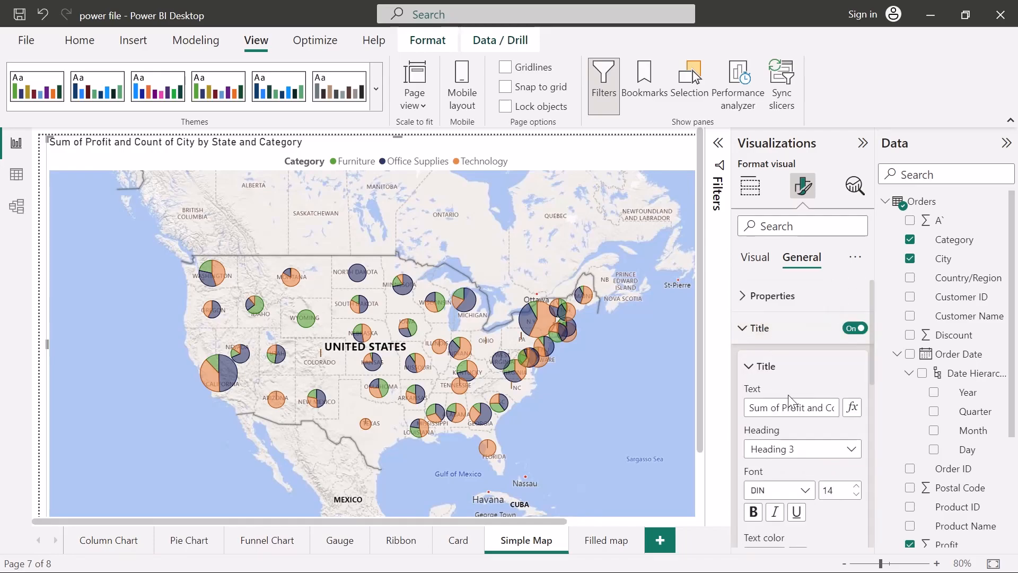
scroll(767, 380, "down", 1)
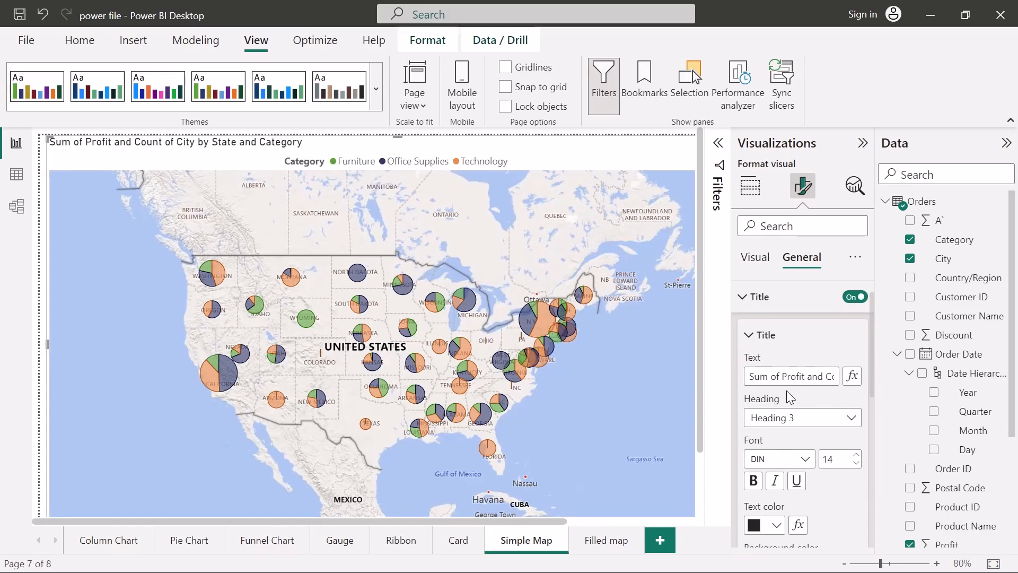
triple_click(818, 376)
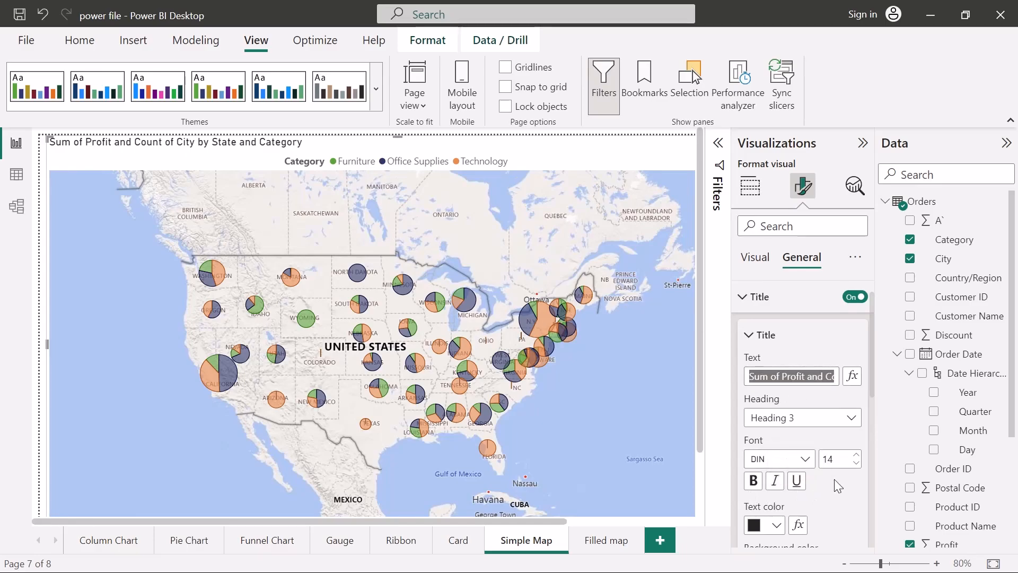
left_click(757, 336)
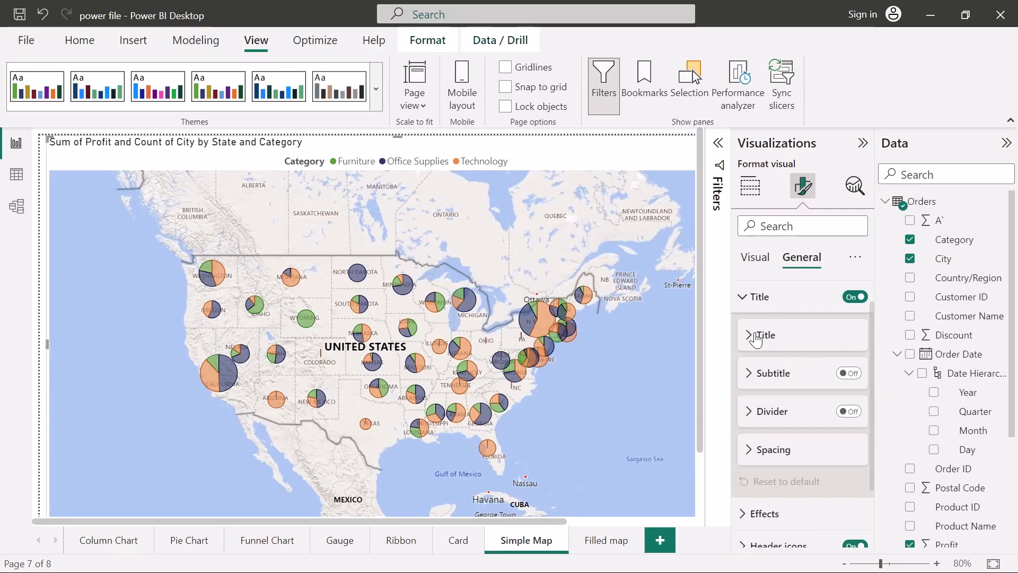
Turn the simple map's subtitle on and back off, and close the title settings
left_click(756, 376)
left_click(756, 376)
left_click(849, 373)
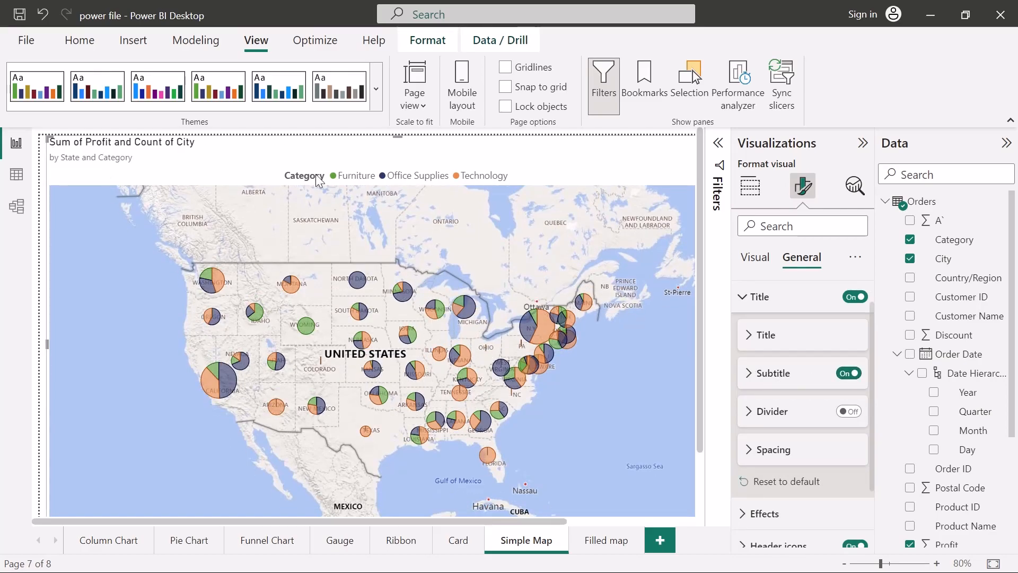
left_click(849, 373)
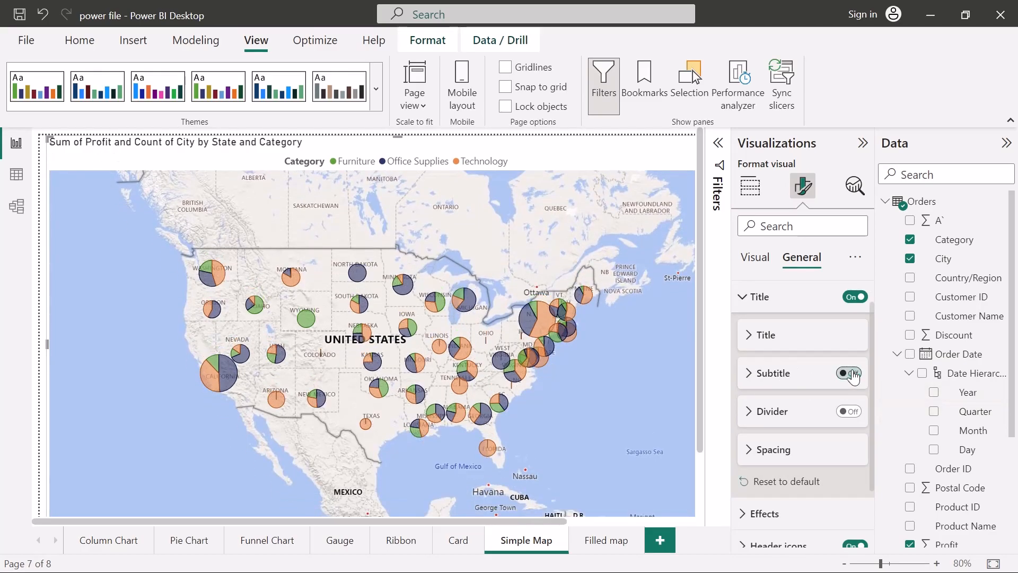
left_click(749, 303)
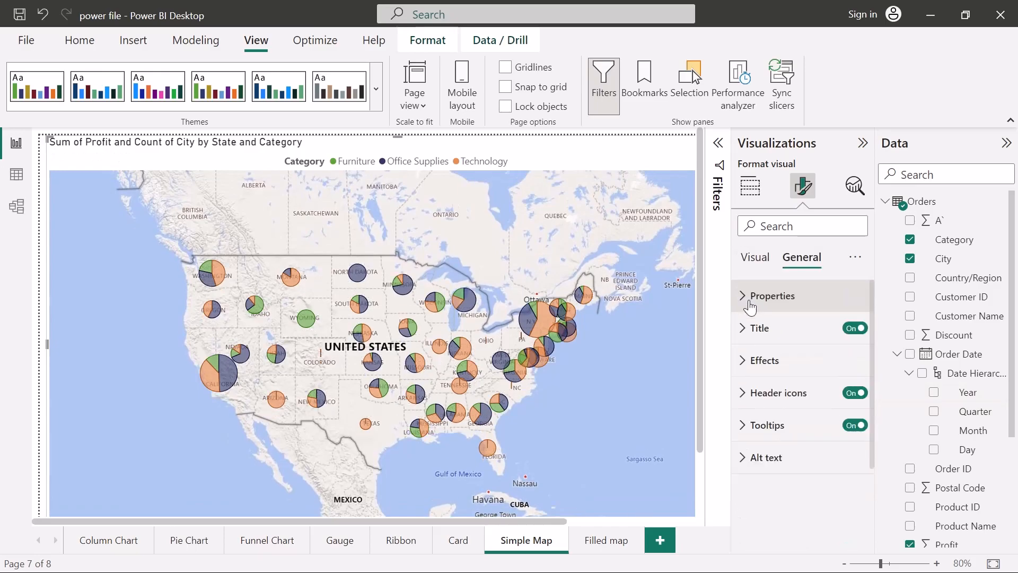
Try a dark blue background on the simple map, replace it with light blue and close the effects settings
left_click(751, 366)
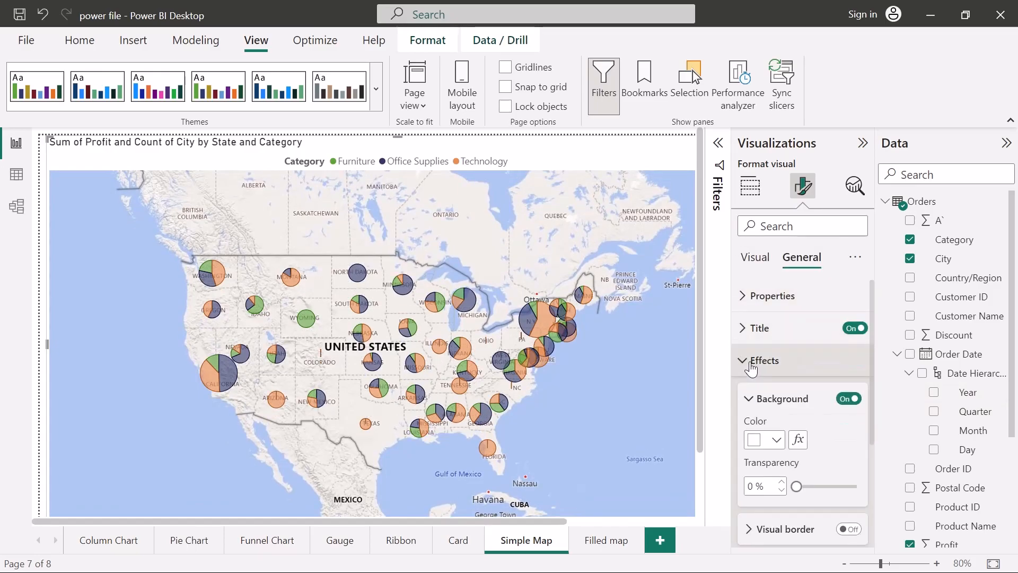
left_click(766, 439)
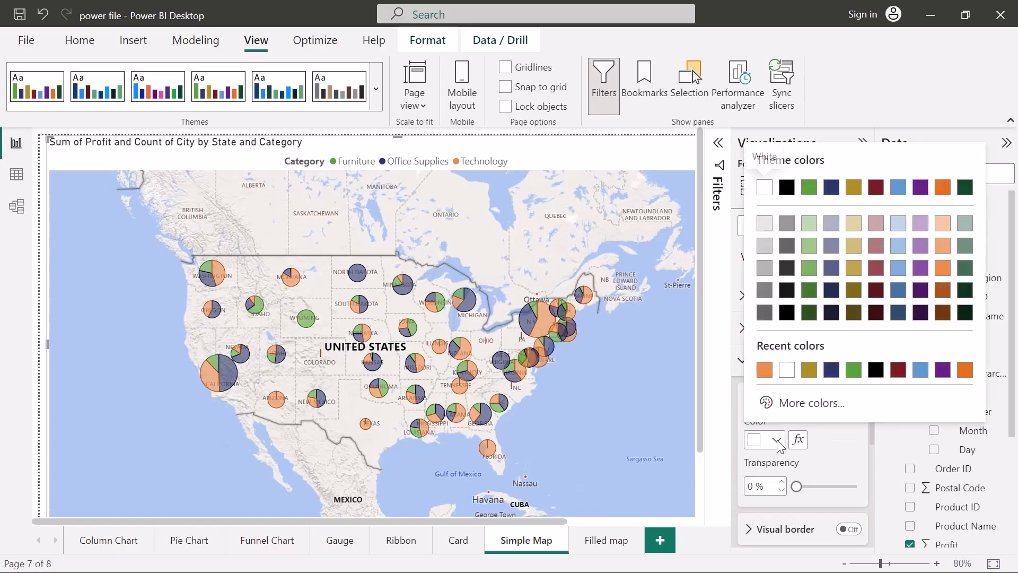
left_click(836, 372)
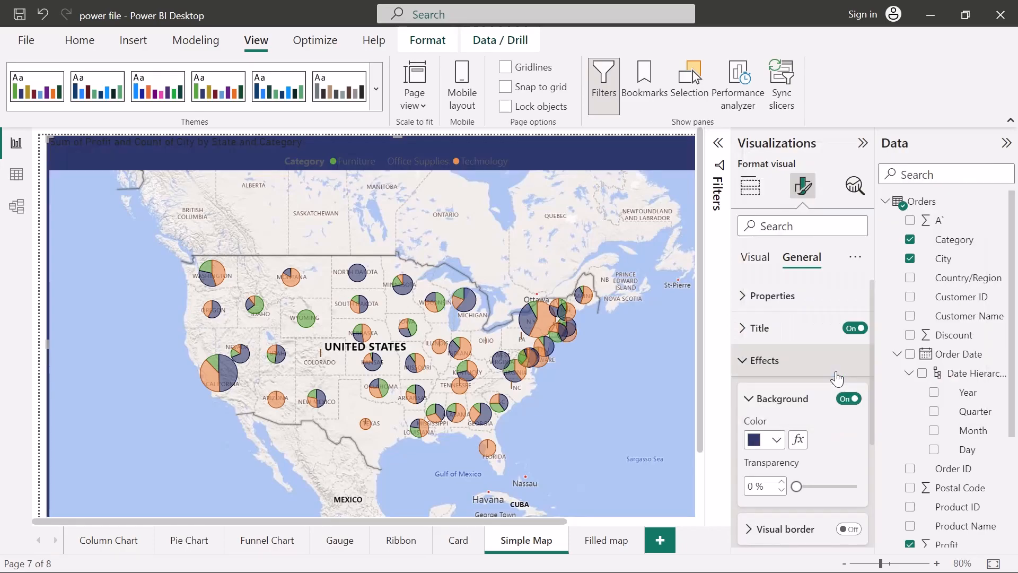
left_click(778, 439)
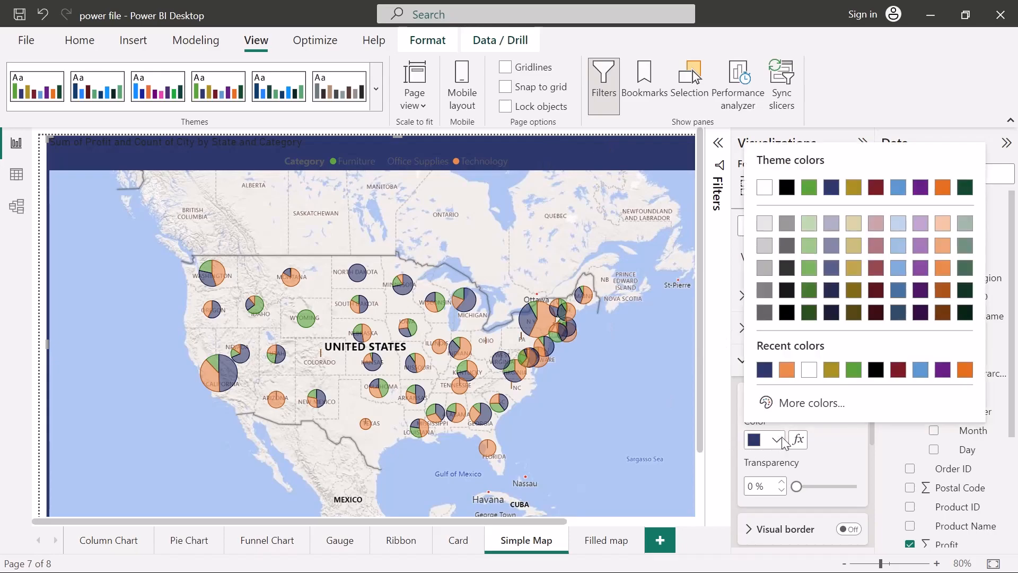
left_click(921, 371)
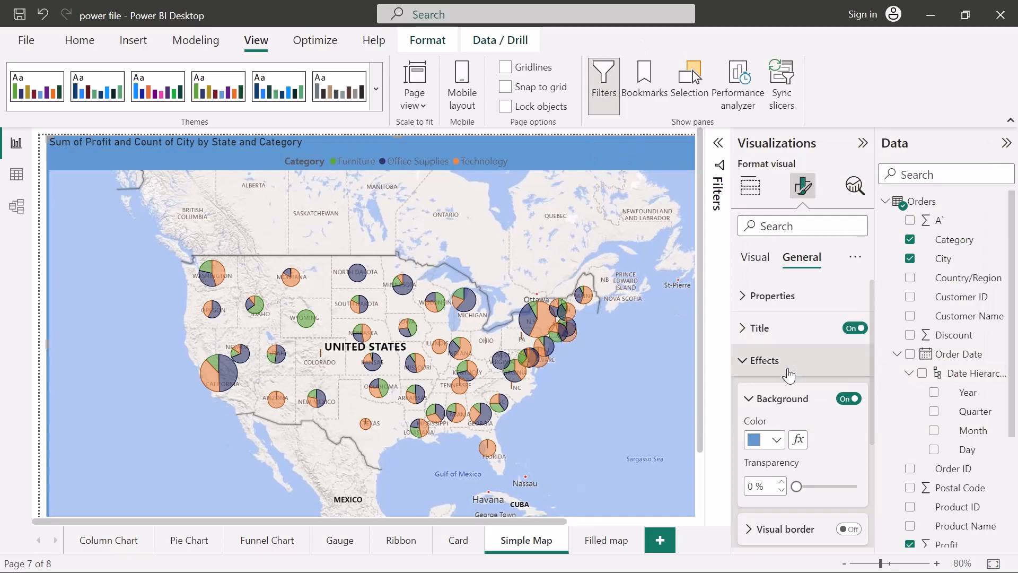
left_click(752, 399)
scroll(784, 431, "down", 2)
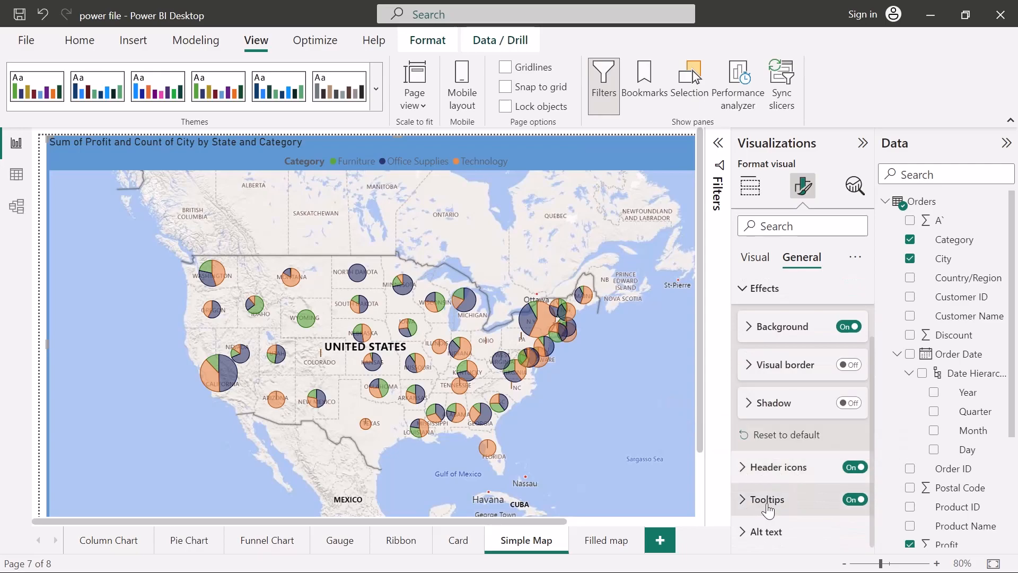
scroll(767, 510, "up", 2)
left_click(743, 360)
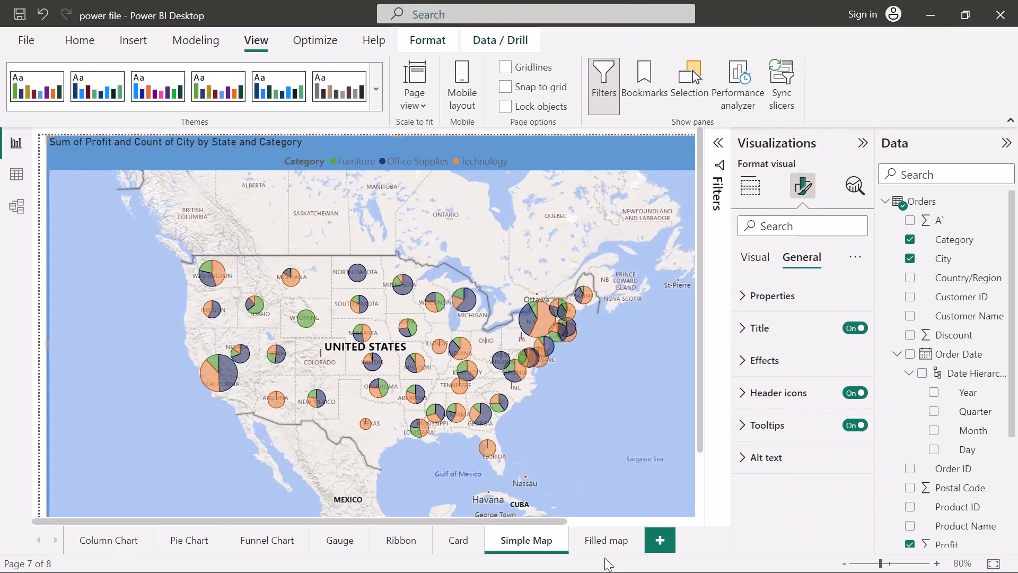
Open the Filled map page and examine its page information and canvas settings, including the canvas type options
left_click(605, 541)
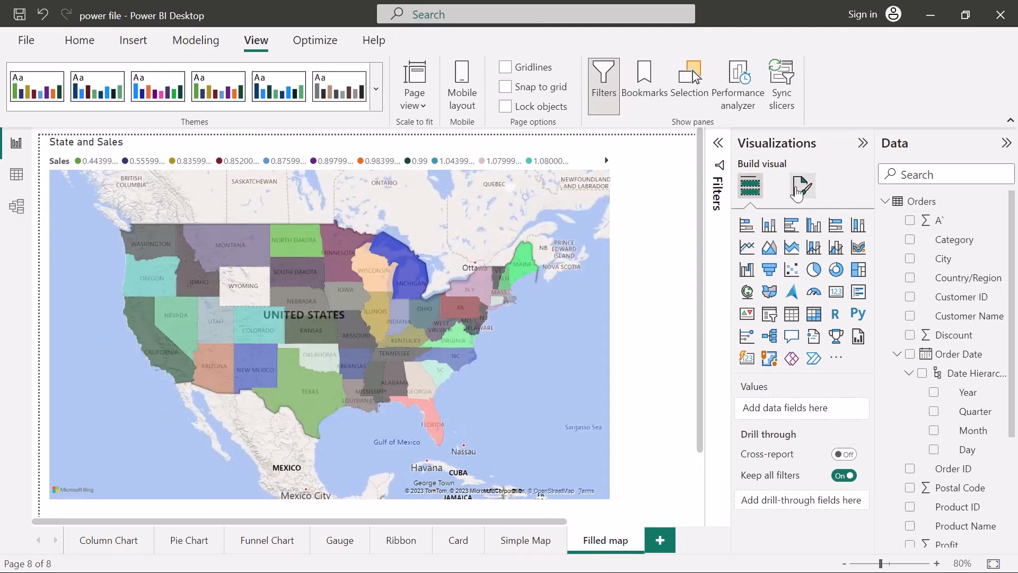
left_click(799, 186)
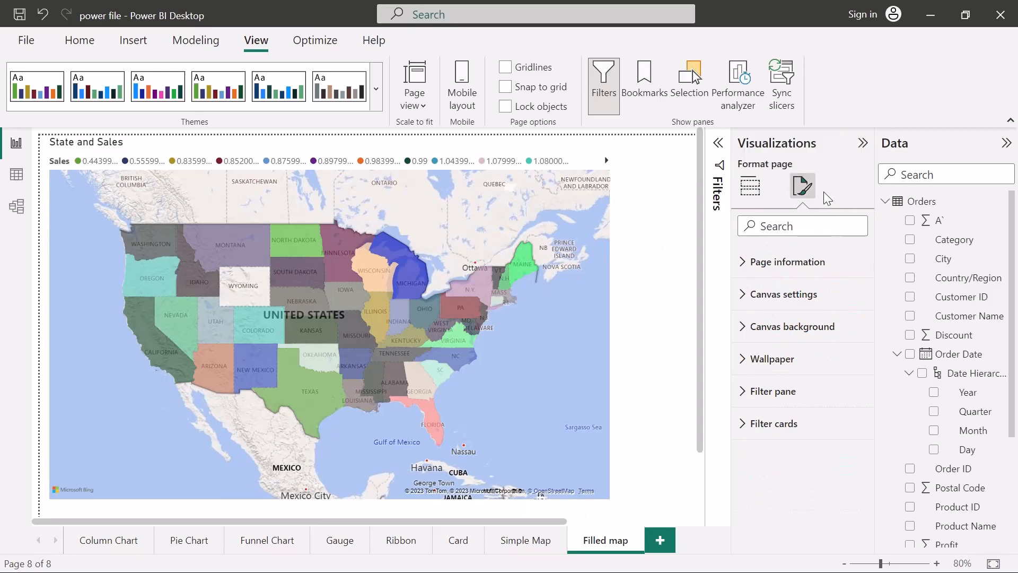
left_click(802, 183)
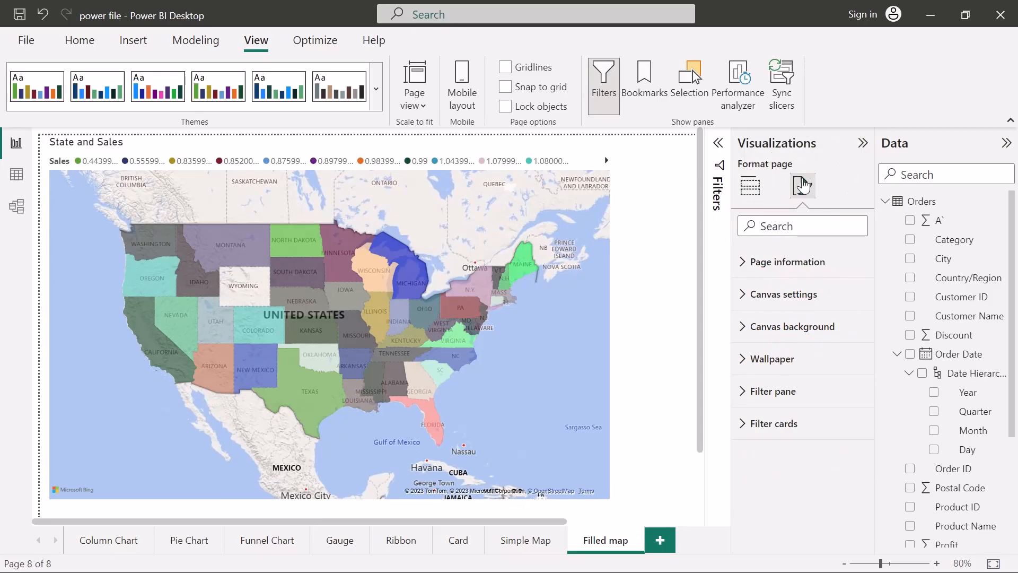
left_click(744, 265)
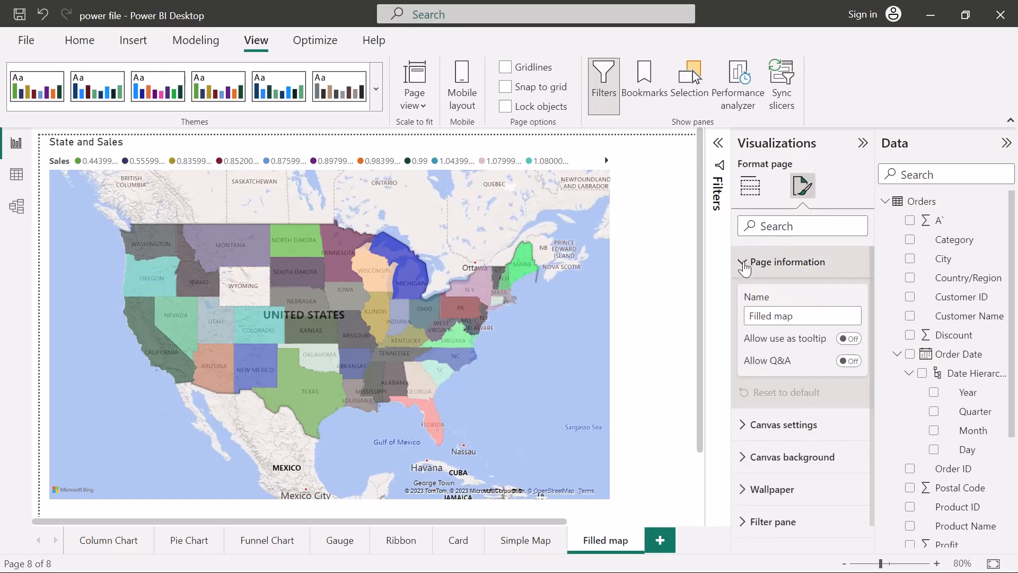
left_click(744, 265)
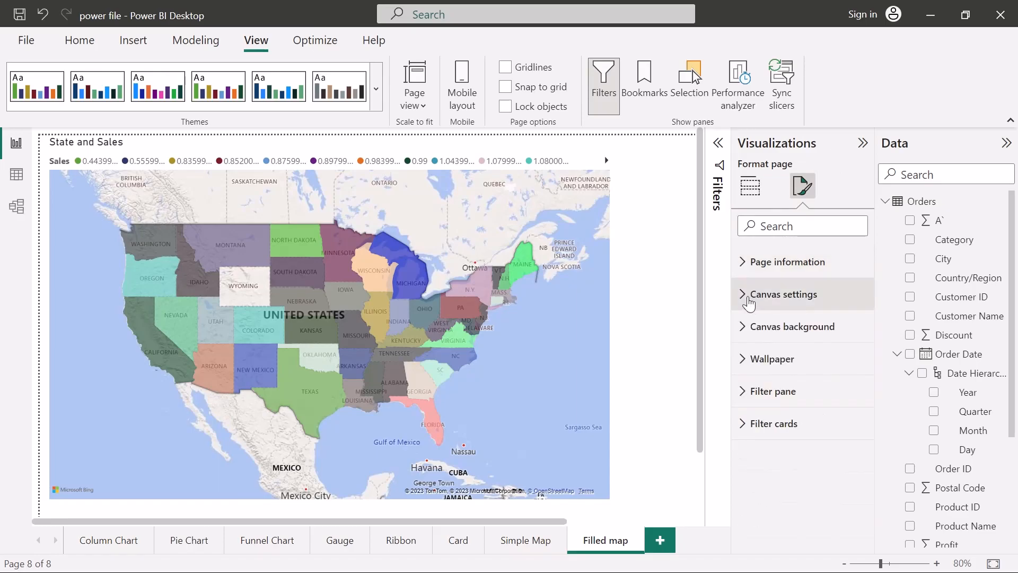
left_click(745, 297)
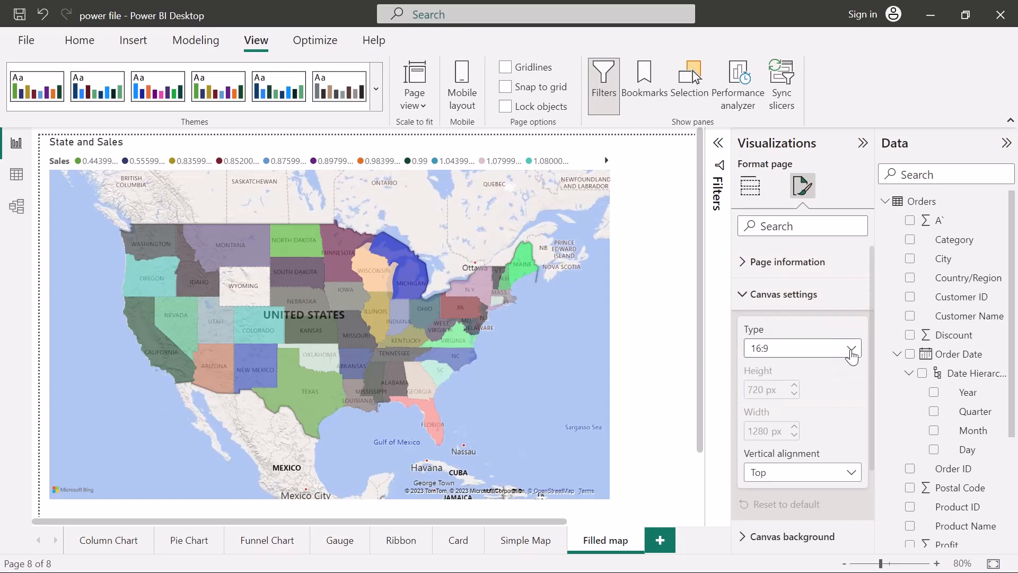
left_click(852, 351)
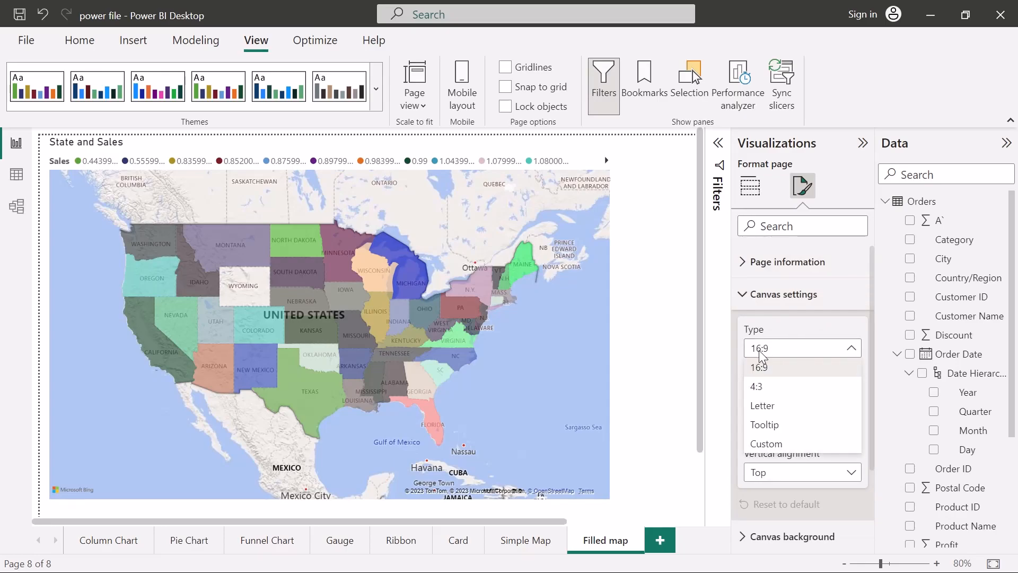
left_click(842, 354)
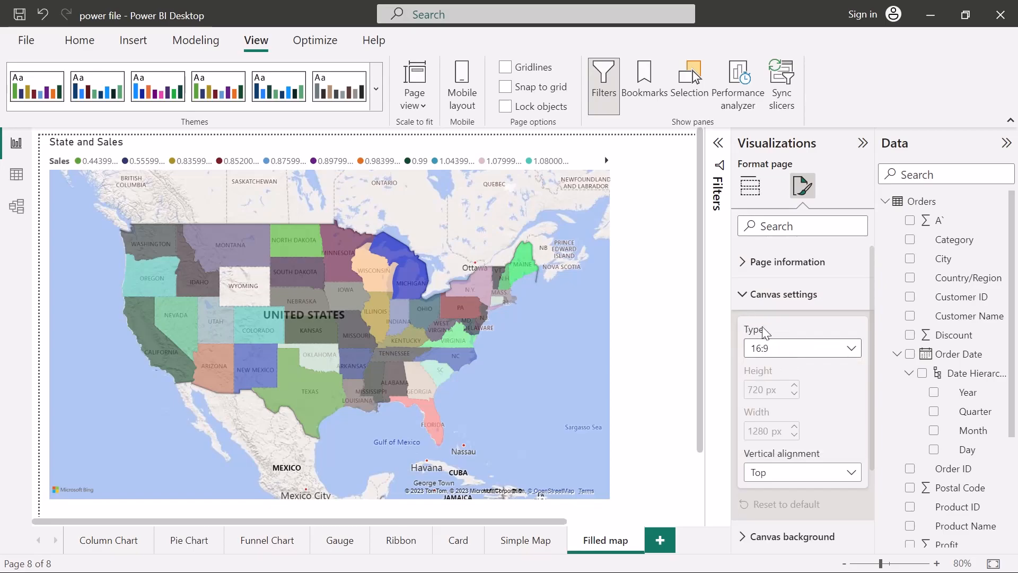
left_click(745, 295)
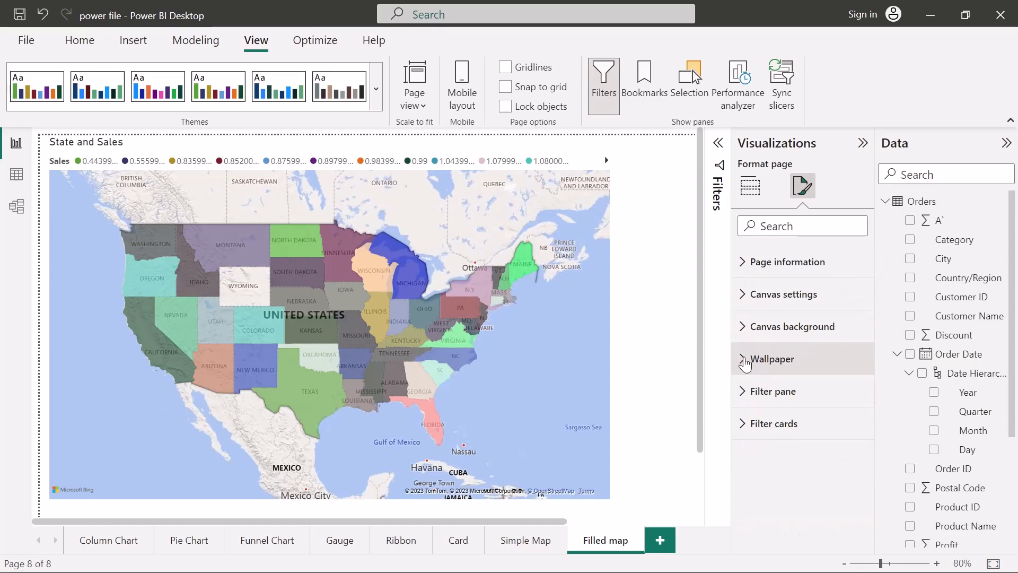
Try an orange wallpaper on the Filled map page and replace it with dark blue
left_click(742, 359)
scroll(798, 411, "down", 1)
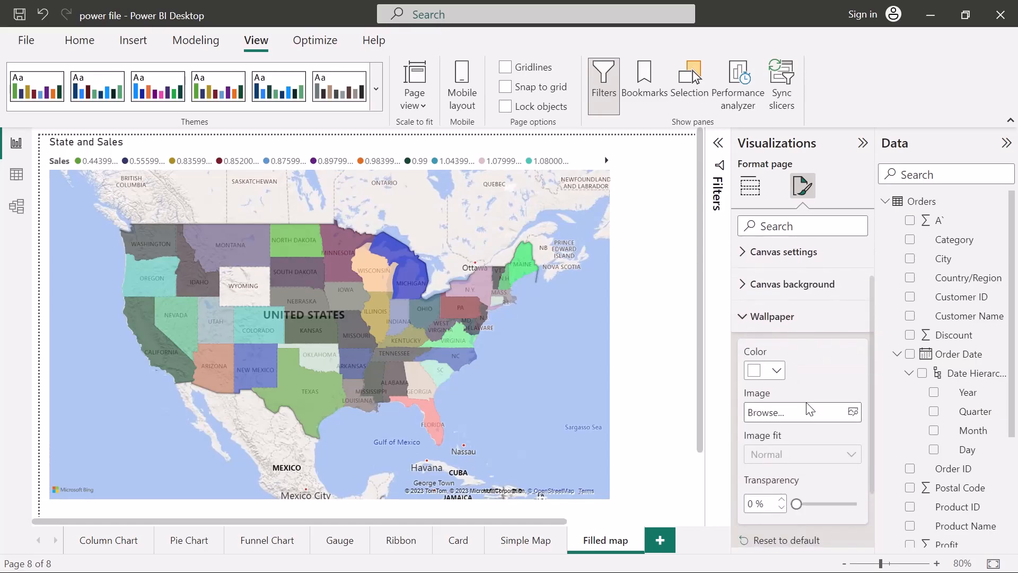
left_click(776, 370)
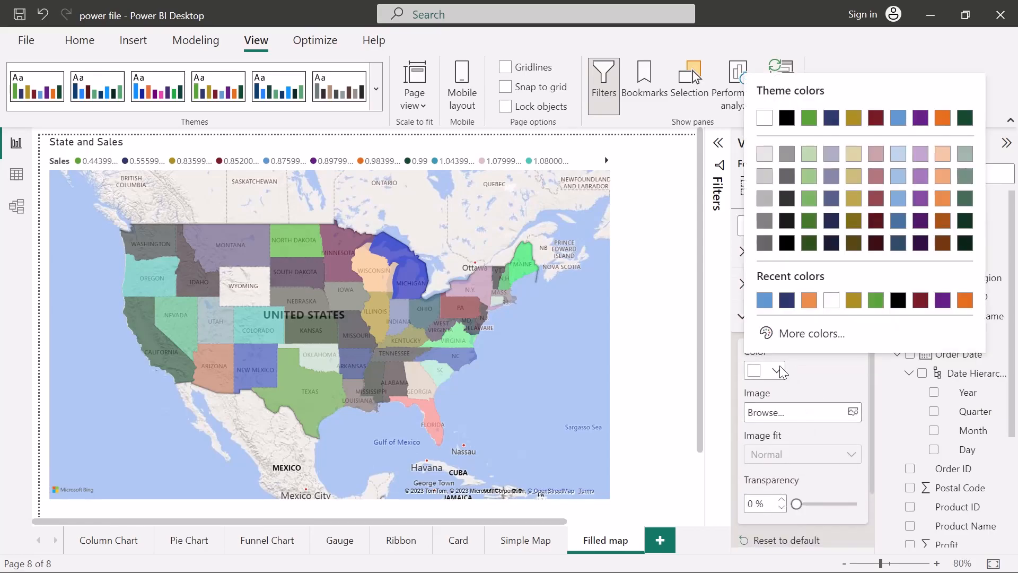
left_click(810, 302)
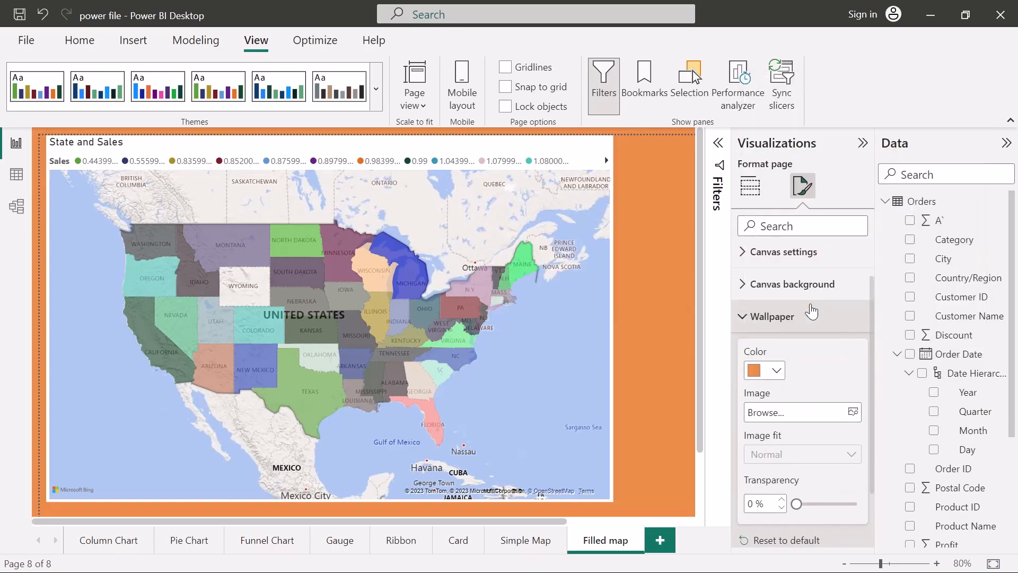
left_click(753, 358)
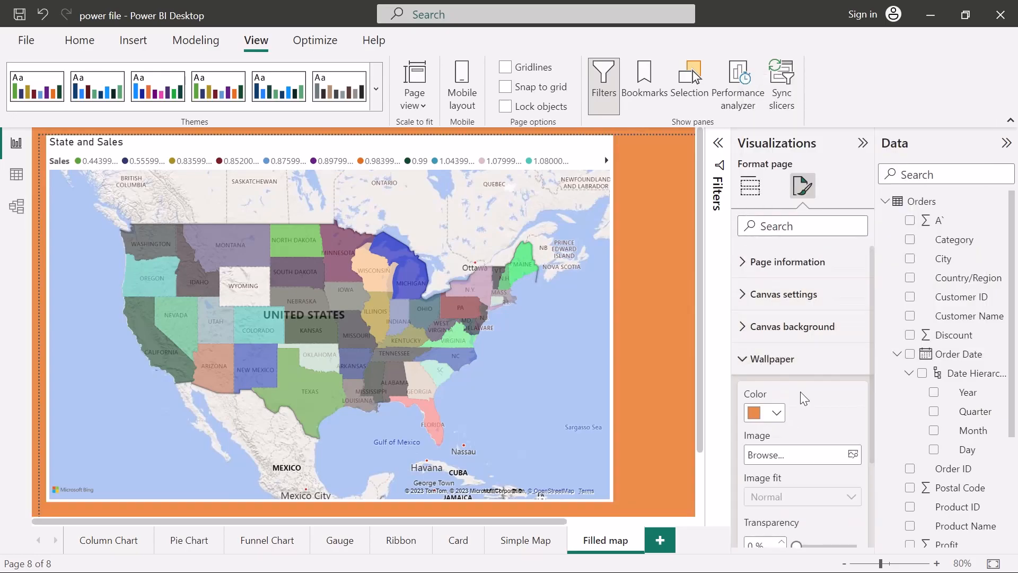
scroll(775, 318, "down", 1)
left_click(776, 297)
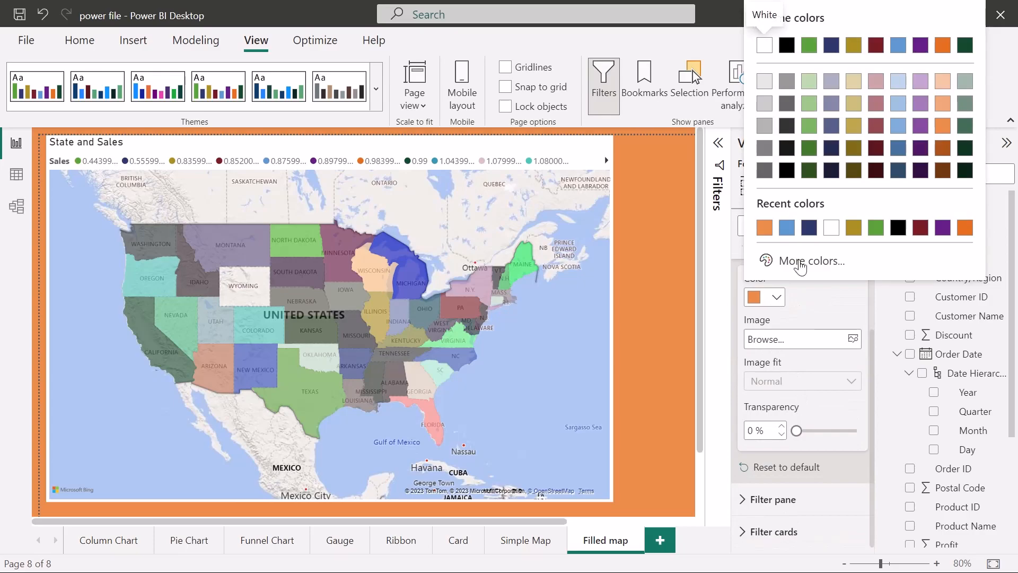
left_click(804, 232)
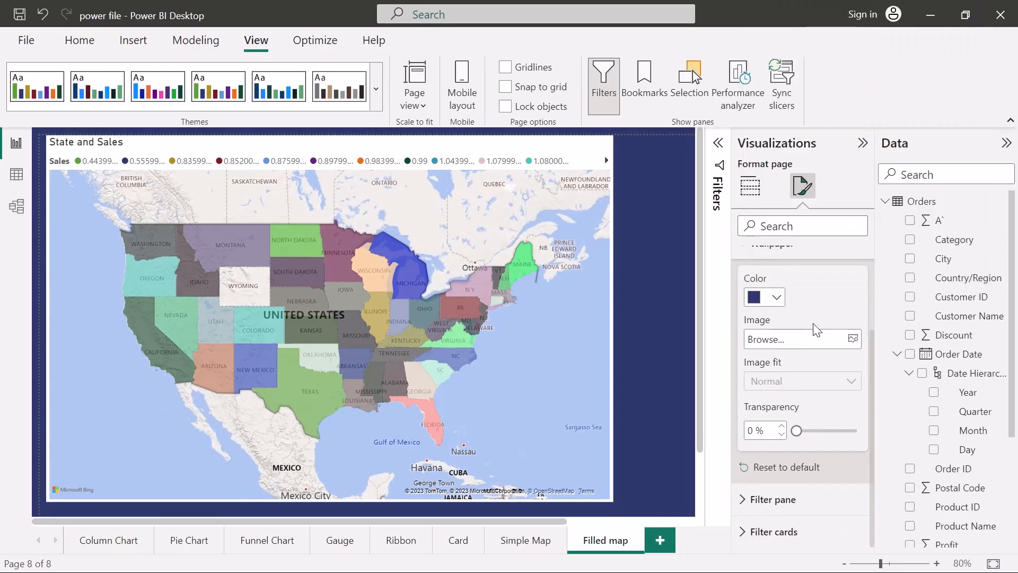
Set the Filled map page's wallpaper transparency to 1% and close the wallpaper settings
scroll(814, 366, "up", 2)
scroll(809, 422, "down", 2)
mouse_move(804, 436)
left_mouse_down()
mouse_move(832, 432)
mouse_move(797, 433)
left_mouse_up()
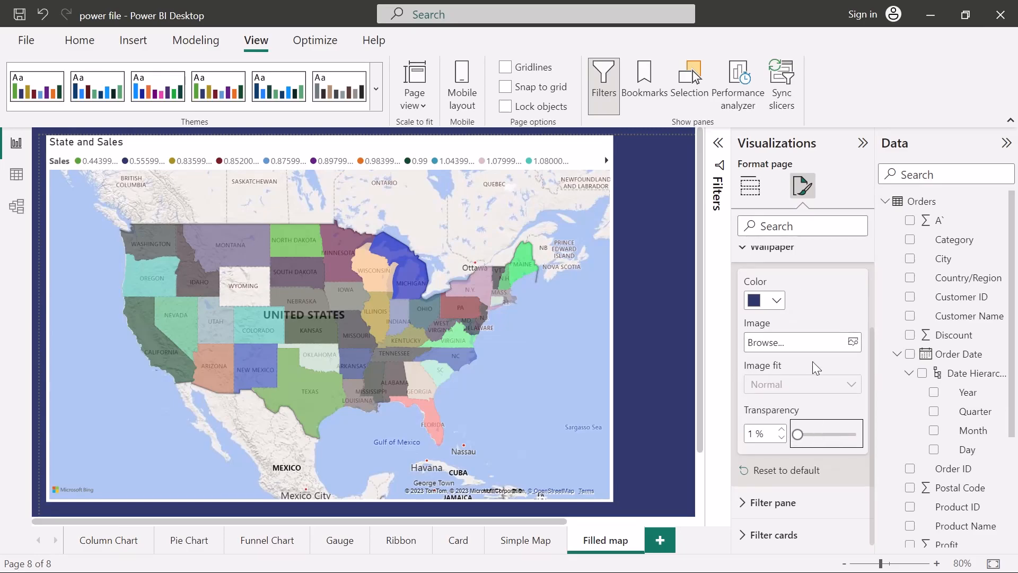
scroll(816, 368, "up", 1)
left_click(745, 282)
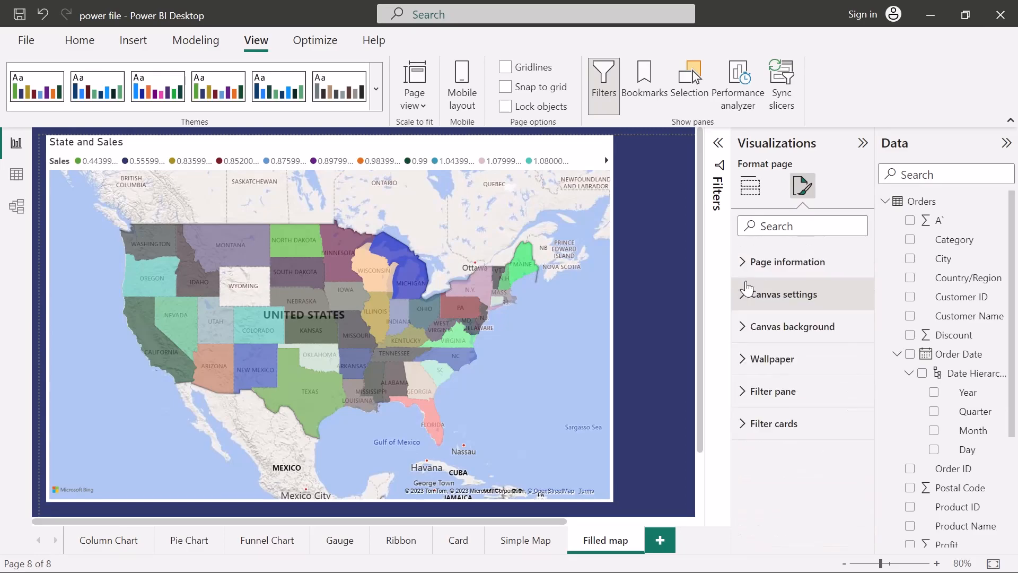
left_click(744, 402)
left_click(745, 402)
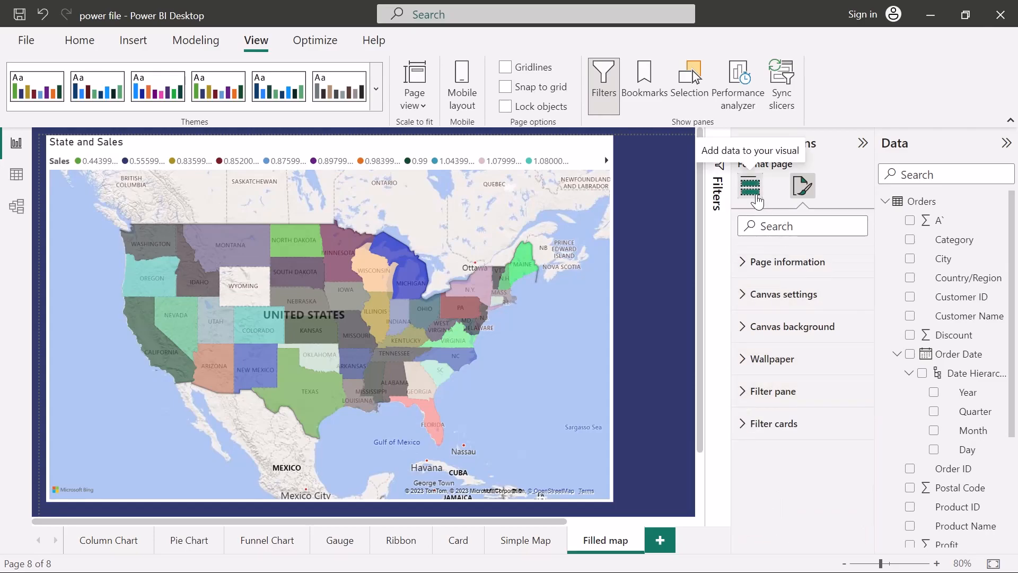
Return to the visual building options, look through the available report themes without applying one, and open the Simple Map page
left_click(756, 198)
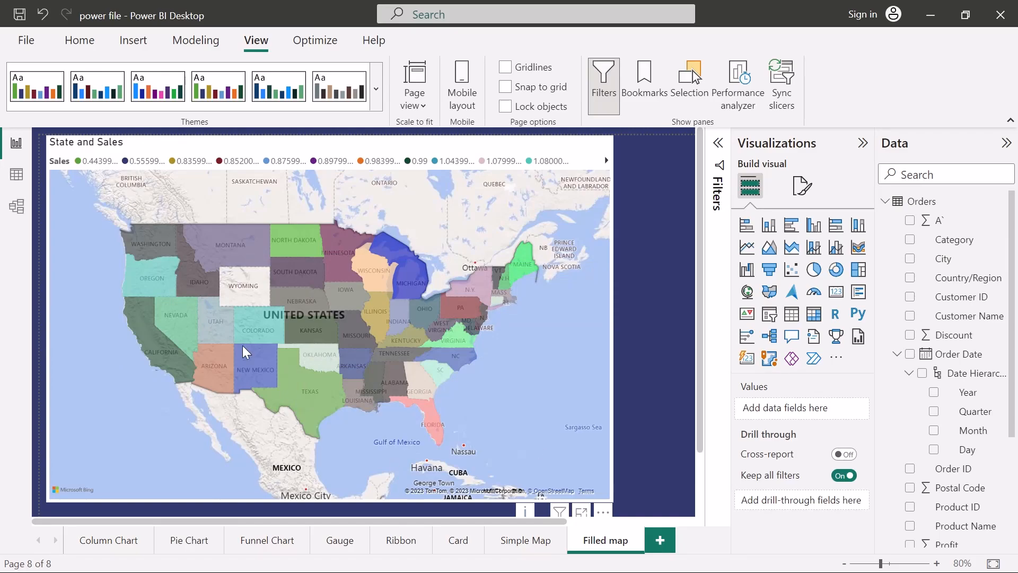
mouse_move(244, 352)
mouse_move(430, 317)
left_click(377, 105)
scroll(212, 312, "down", 3)
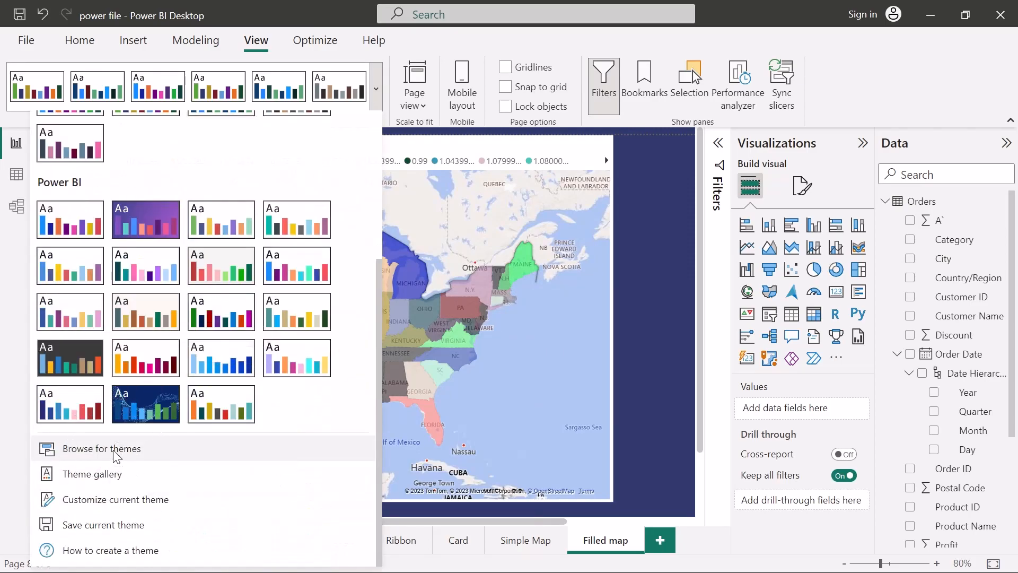
left_click(543, 391)
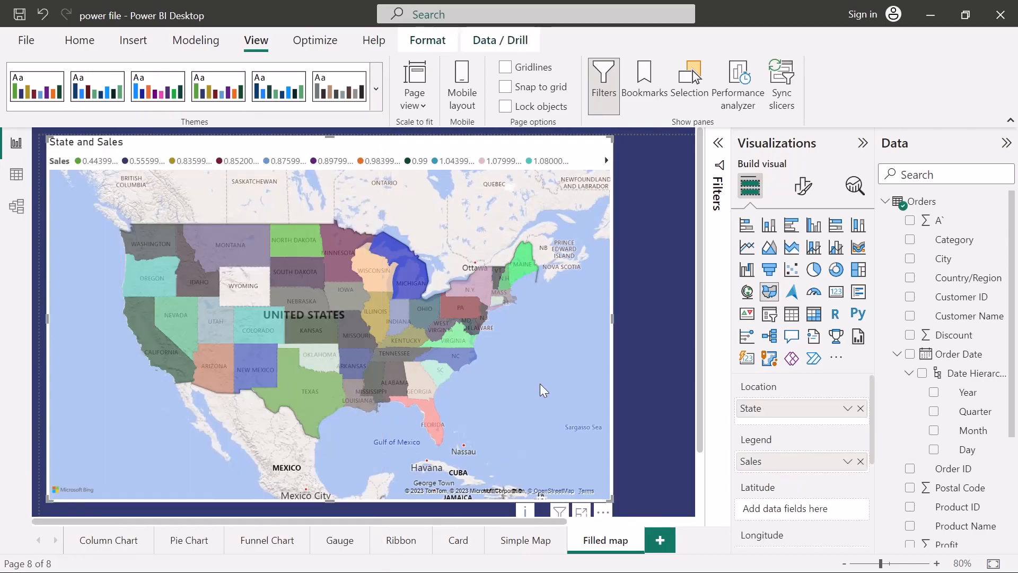
left_click(525, 540)
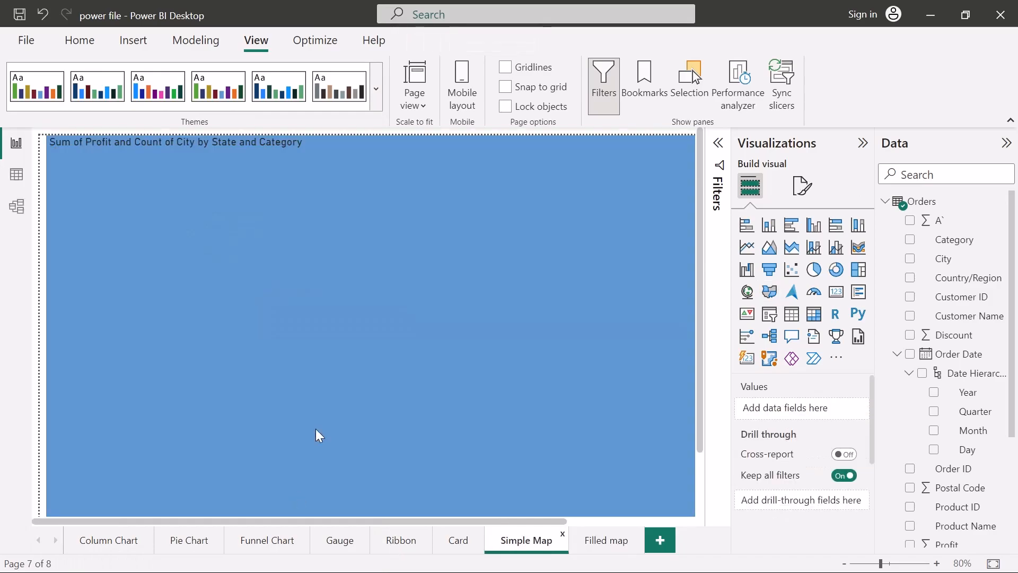